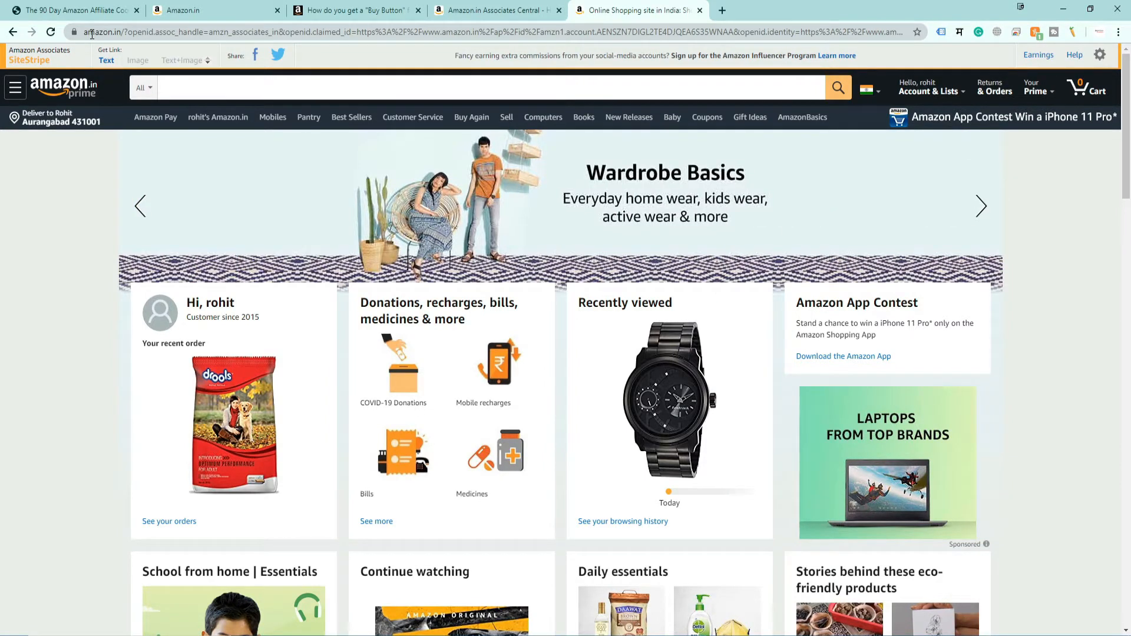
- Compare the Amazon Associates Central home page with the Amazon.in storefront
{"action": "left_click", "coordinate": [476, 13]}
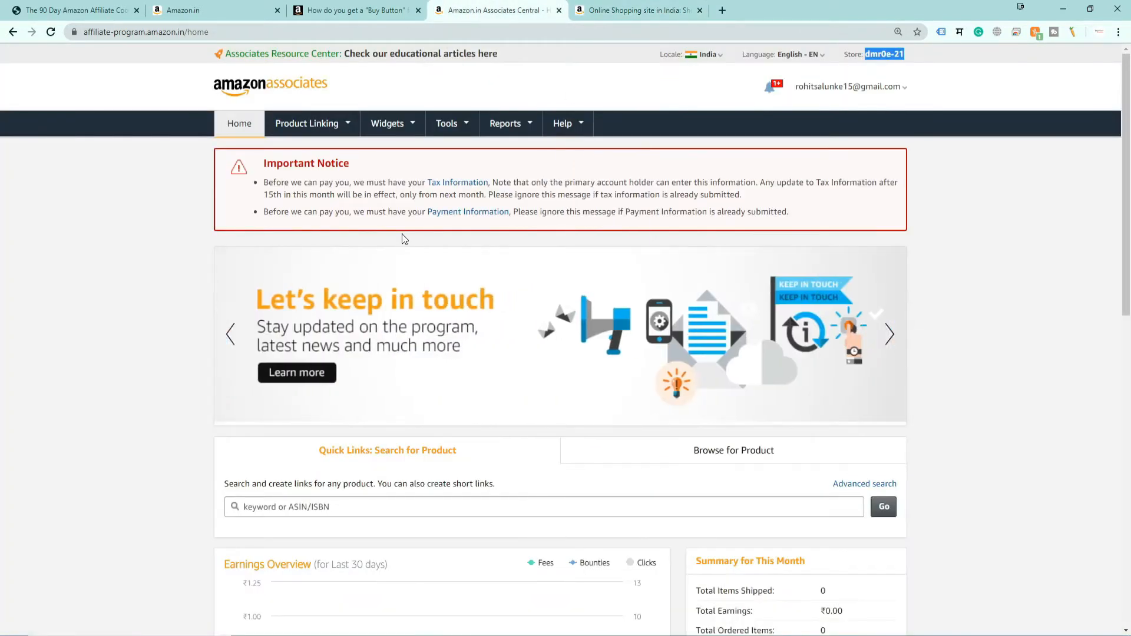
{"action": "left_click", "coordinate": [652, 12]}
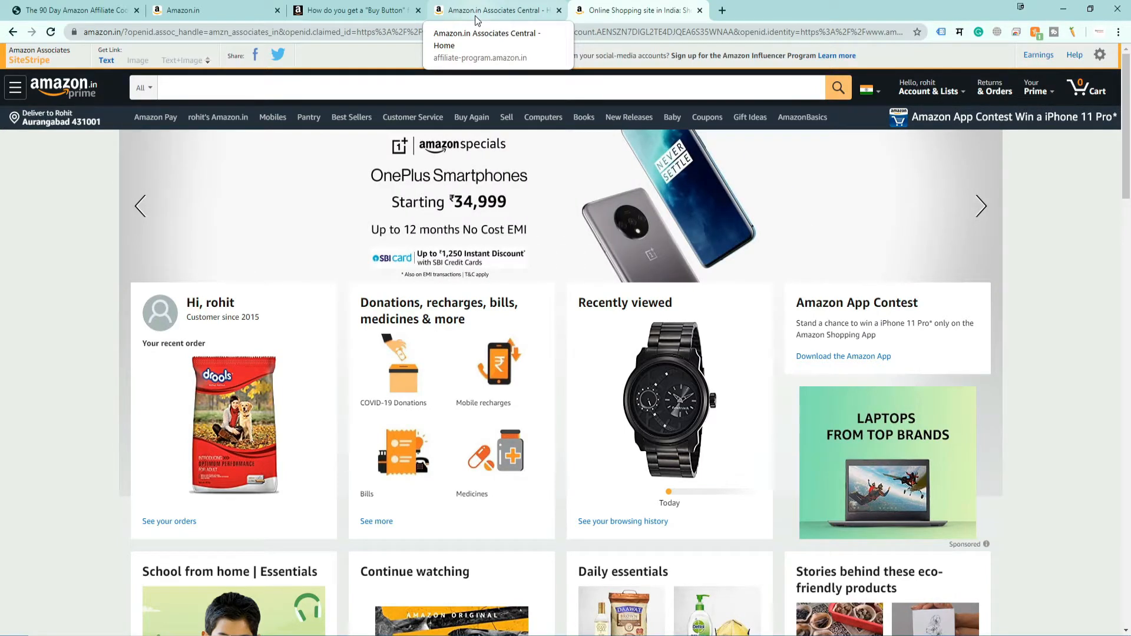
{"action": "left_click", "coordinate": [477, 18]}
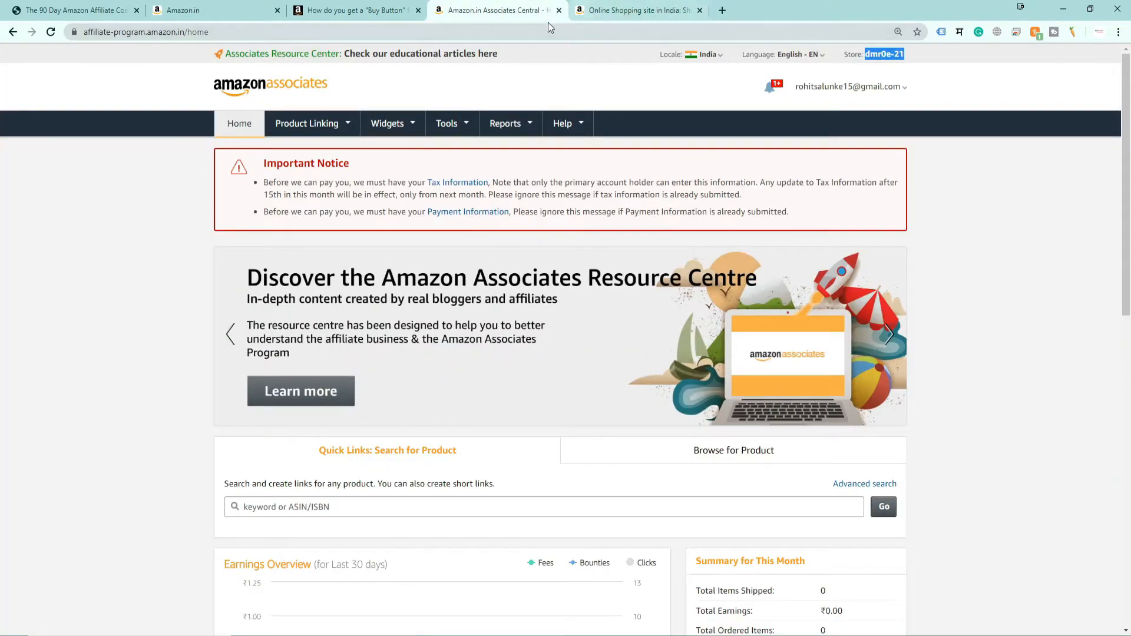
{"action": "left_click", "coordinate": [619, 18]}
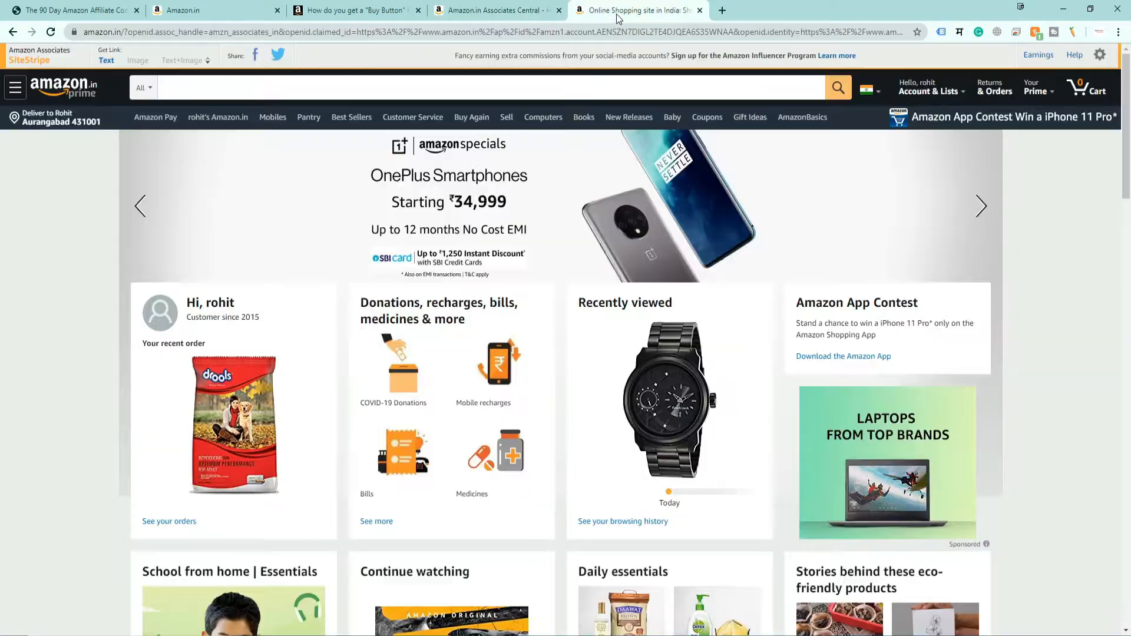
- Search the product quick links in Amazon Associates Central for "BOOKS"
{"action": "left_click", "coordinate": [495, 12]}
{"action": "left_click", "coordinate": [340, 506]}
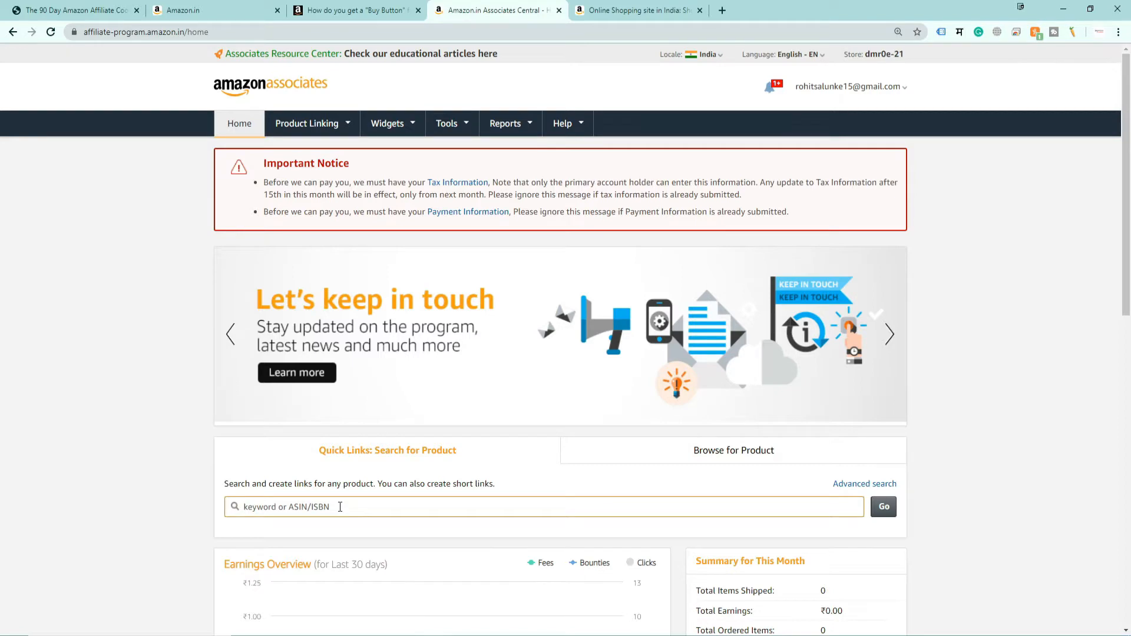
{"action": "type", "text": "BOOKS"}
{"action": "key", "text": "Return"}
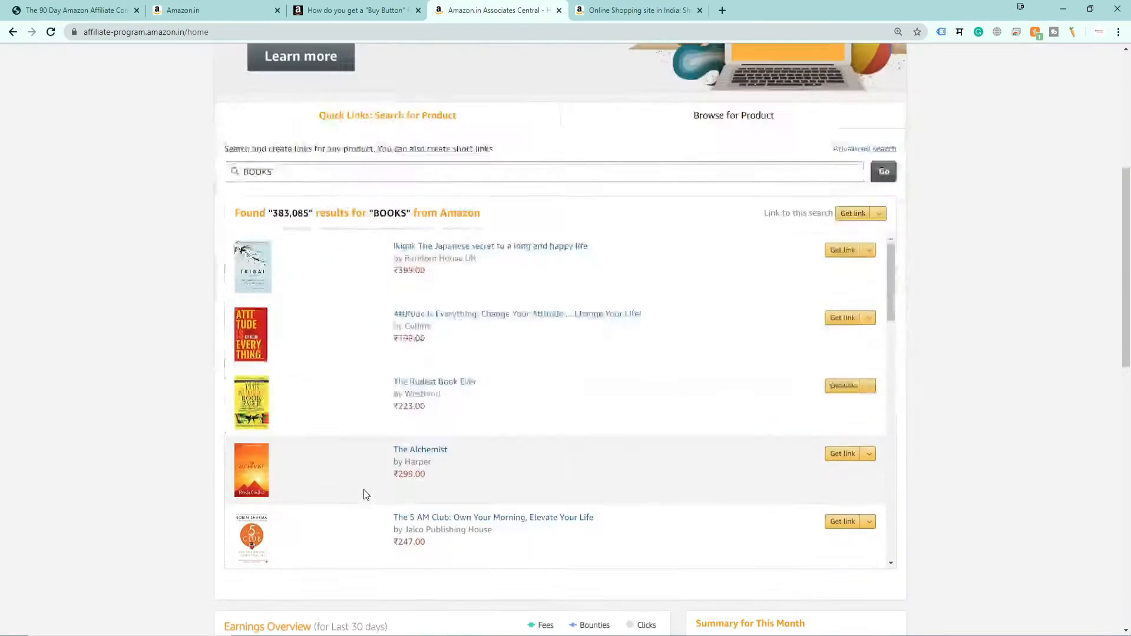
- Generate a text-only affiliate link for the Ikigai book as a Short Link and copy it
{"action": "left_click", "coordinate": [833, 195]}
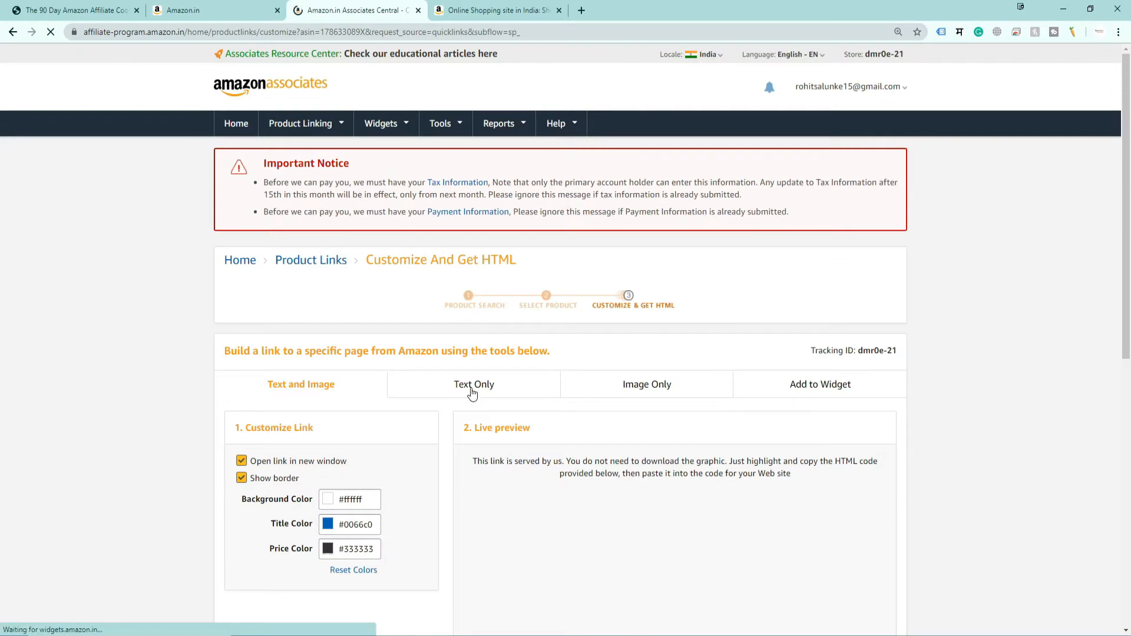
{"action": "left_click", "coordinate": [469, 385]}
{"action": "scroll", "coordinate": [479, 399], "scroll_direction": "down", "scroll_amount": 5}
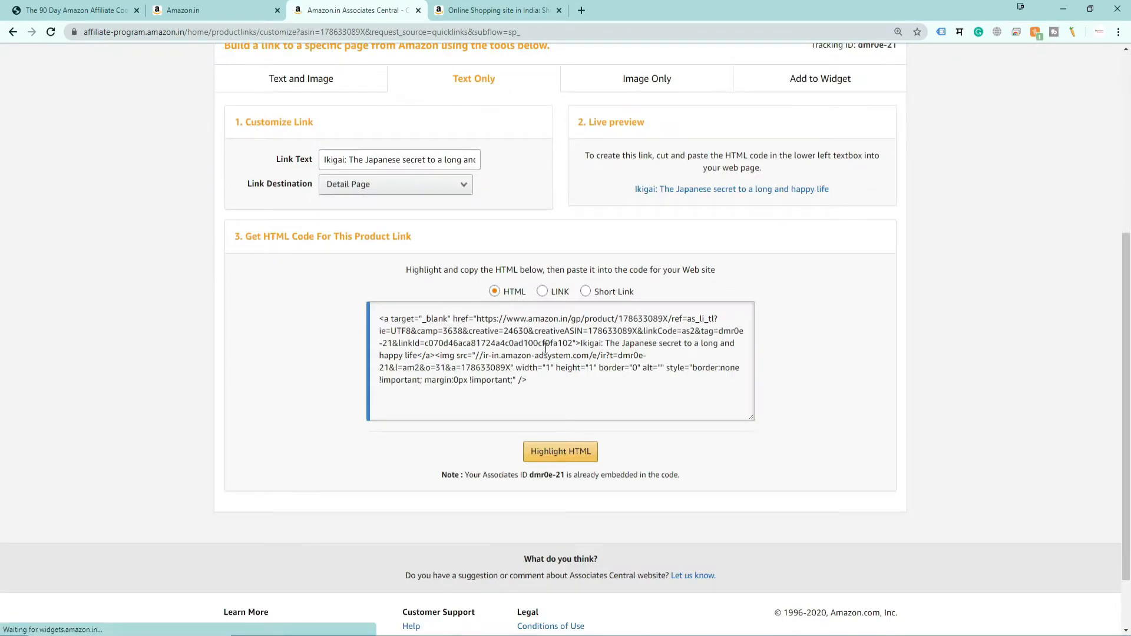
{"action": "left_click", "coordinate": [599, 295]}
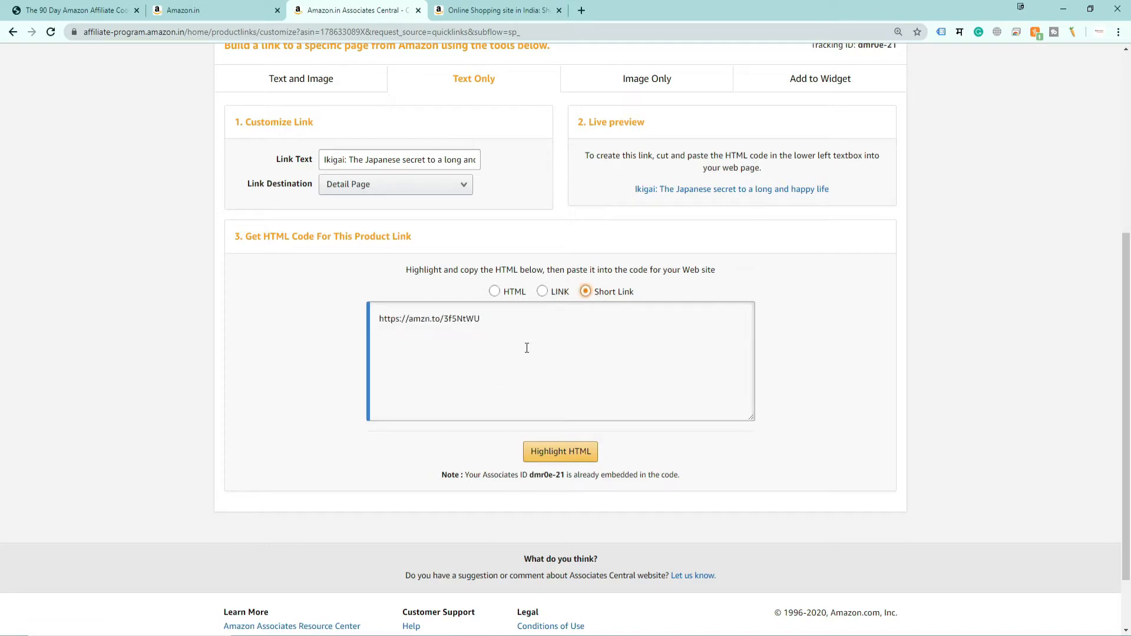
{"action": "left_click", "coordinate": [519, 324]}
{"action": "key", "text": "ctrl+c"}
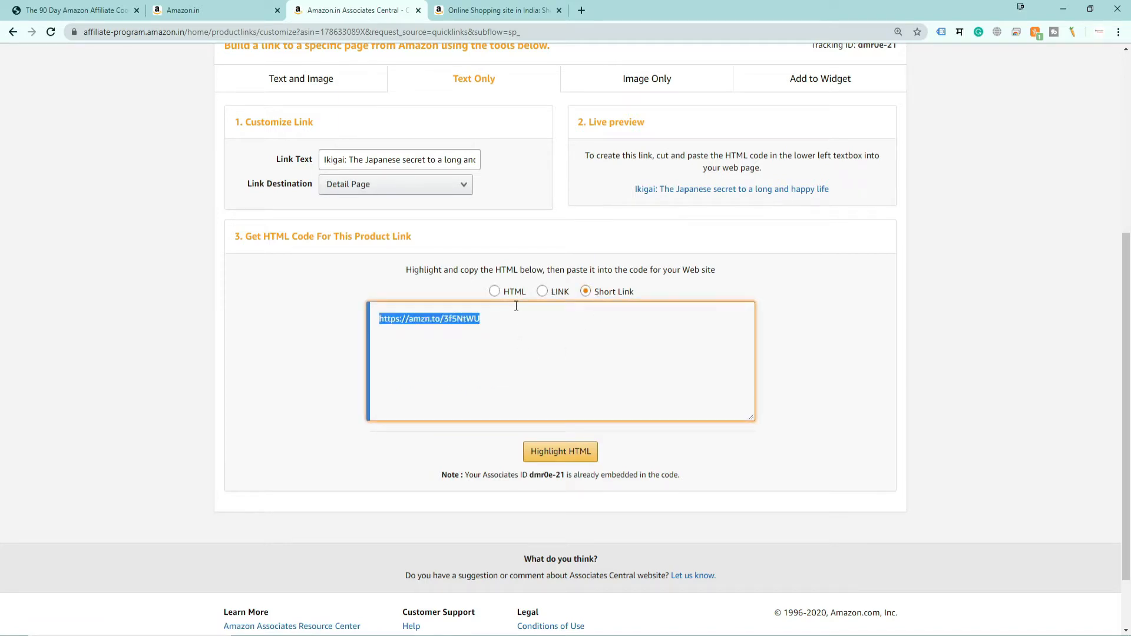
- Load the copied short link in a new incognito window and highlight the associate tracking ID in the page address
{"action": "key", "text": "ctrl+shift+n"}
{"action": "key", "text": "ctrl+v"}
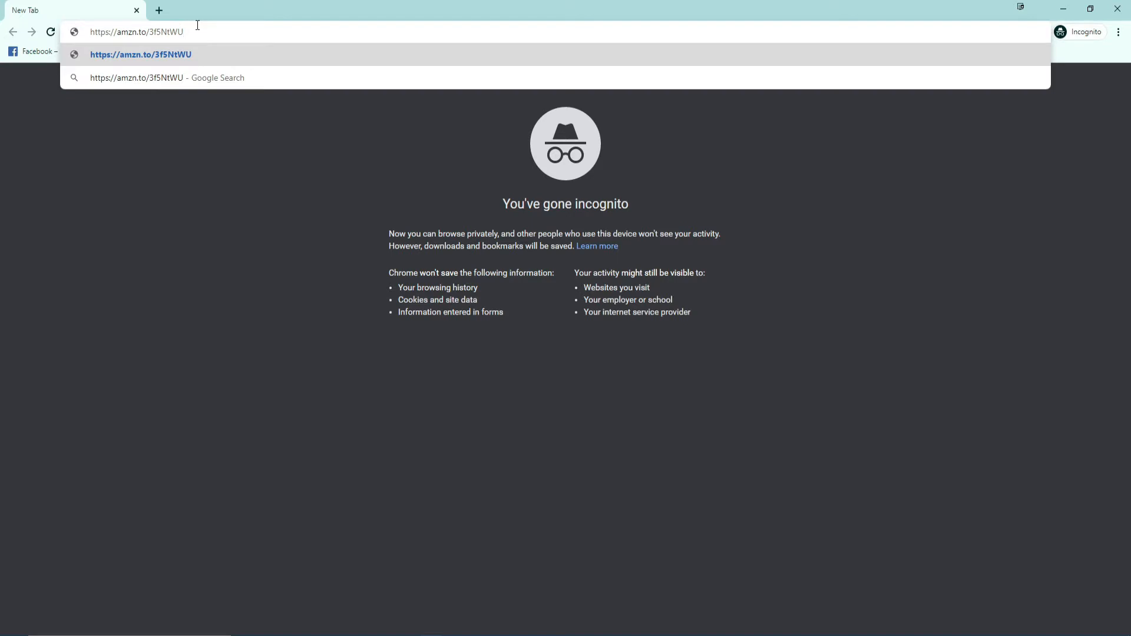
{"action": "key", "text": "Return"}
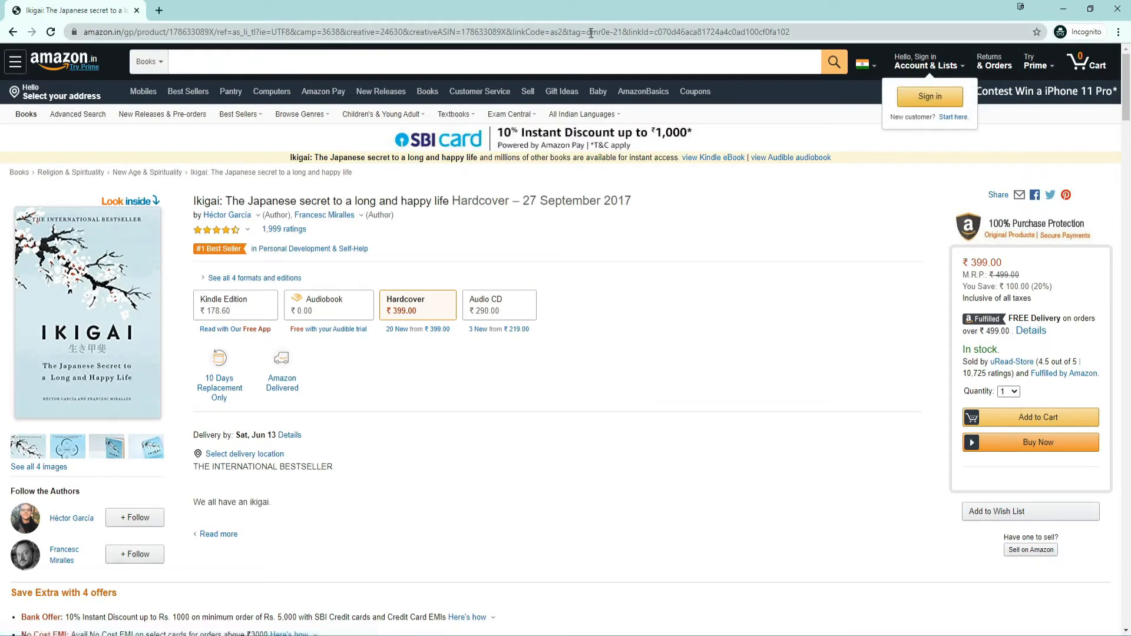
{"action": "left_click_drag", "start_coordinate": [584, 34], "coordinate": [623, 34]}
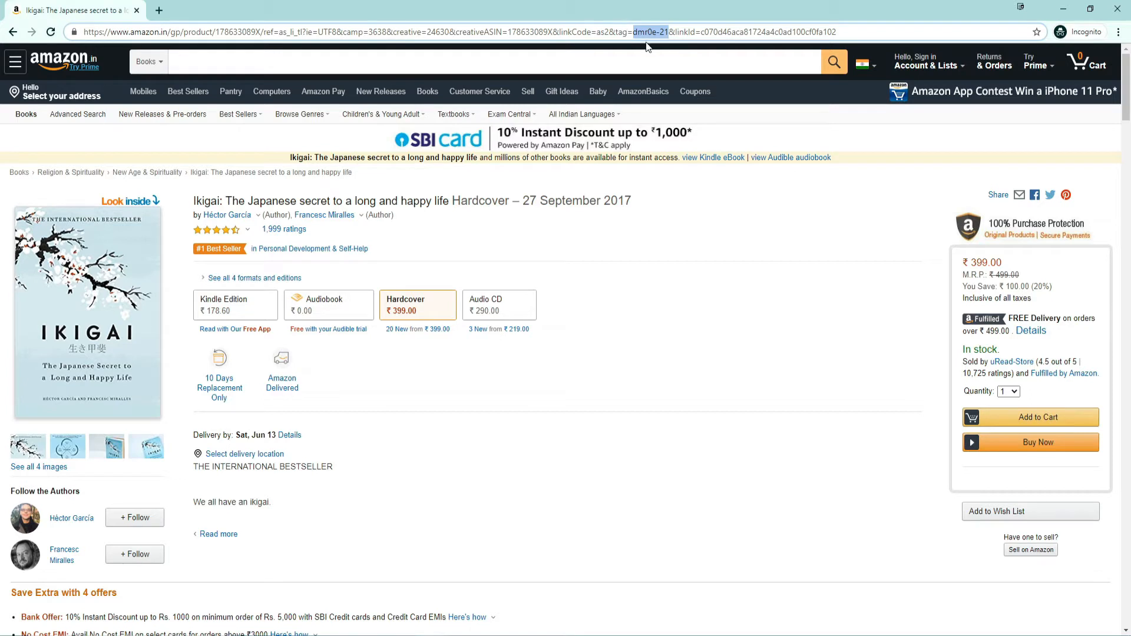
- Inspect the list of cookies set by the Ikigai product page and close it
{"action": "left_click", "coordinate": [73, 32]}
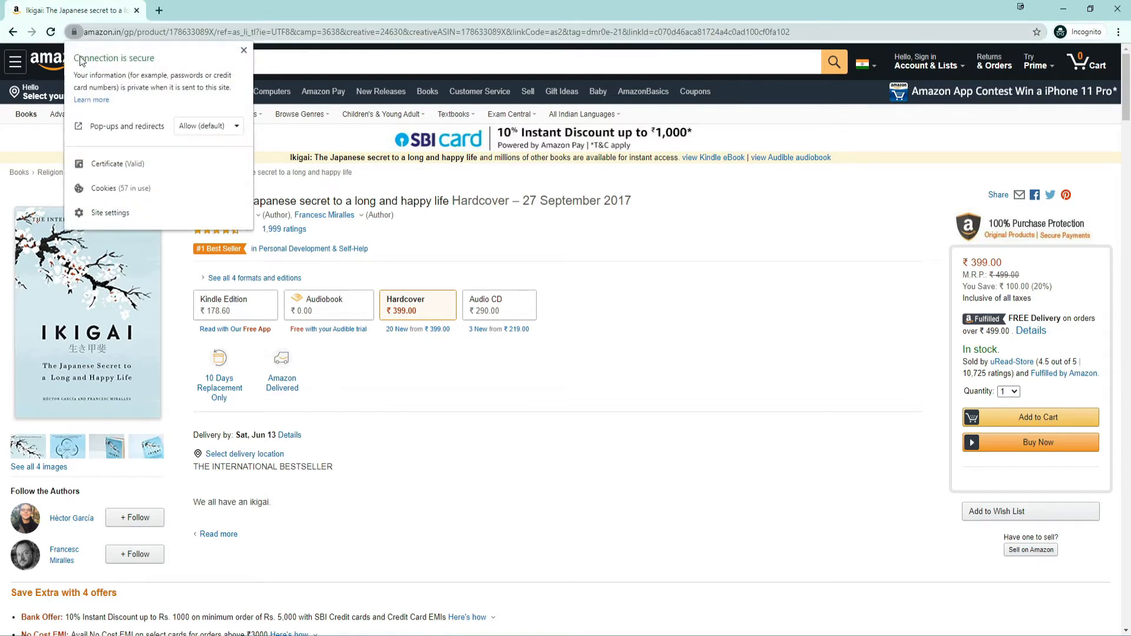
{"action": "left_click", "coordinate": [92, 188]}
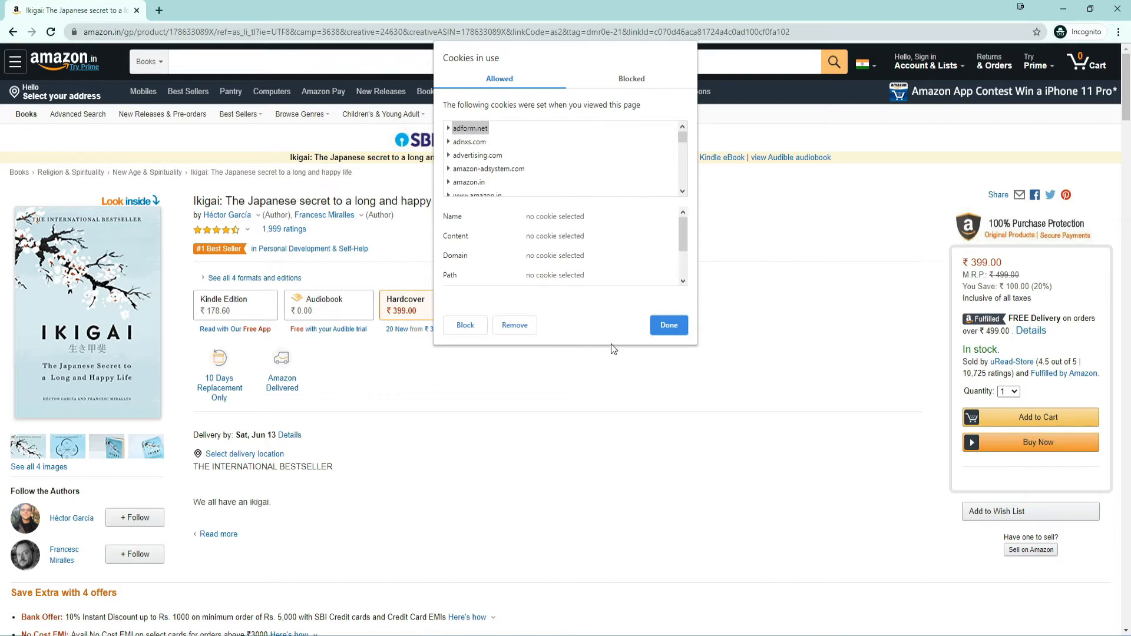
{"action": "left_click", "coordinate": [659, 328]}
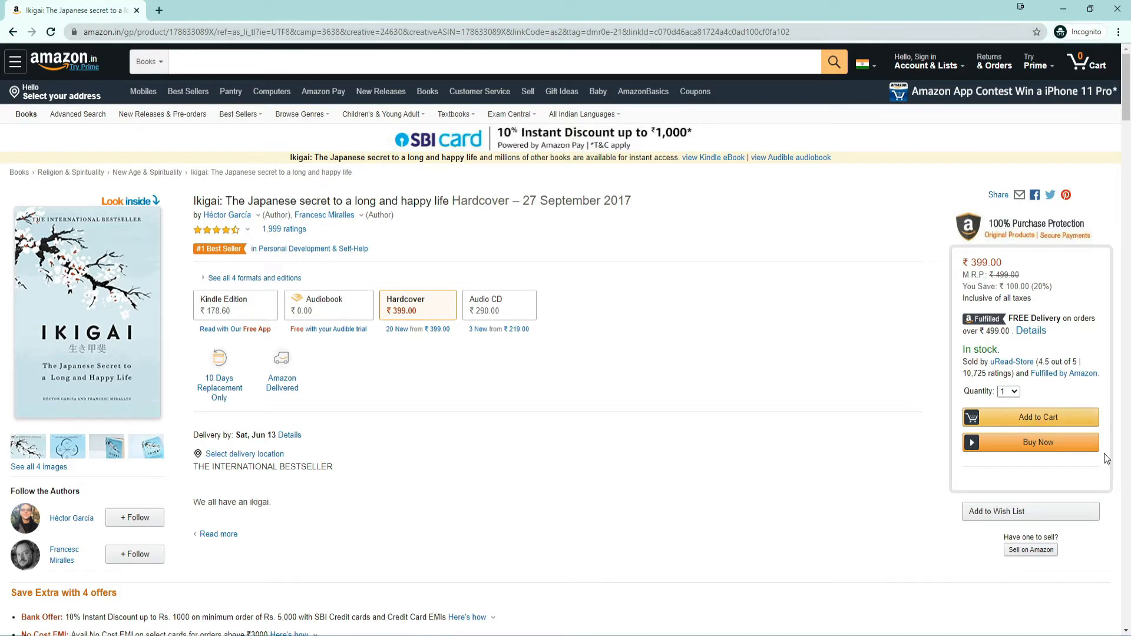
- Add the hardcover edition of Ikigai to the shopping cart
{"action": "left_click", "coordinate": [1046, 418]}
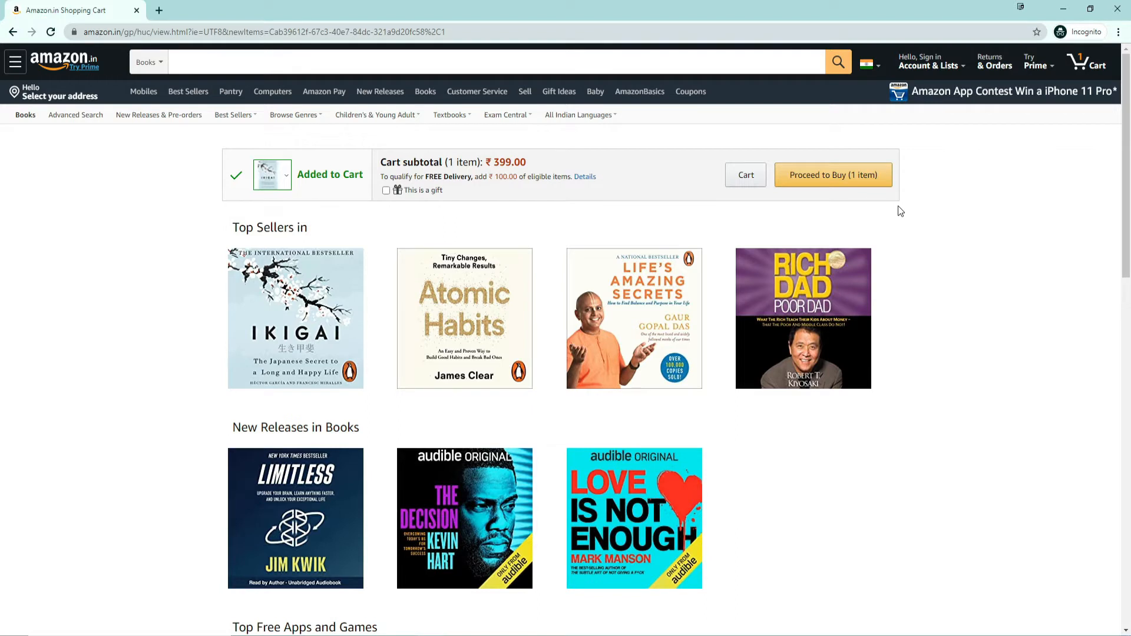
{"action": "mouse_move", "coordinate": [331, 187]}
- Switch to the browser window with the WordPress dashboard and open the form for adding a new WooCommerce product
{"action": "mouse_move", "coordinate": [465, 592]}
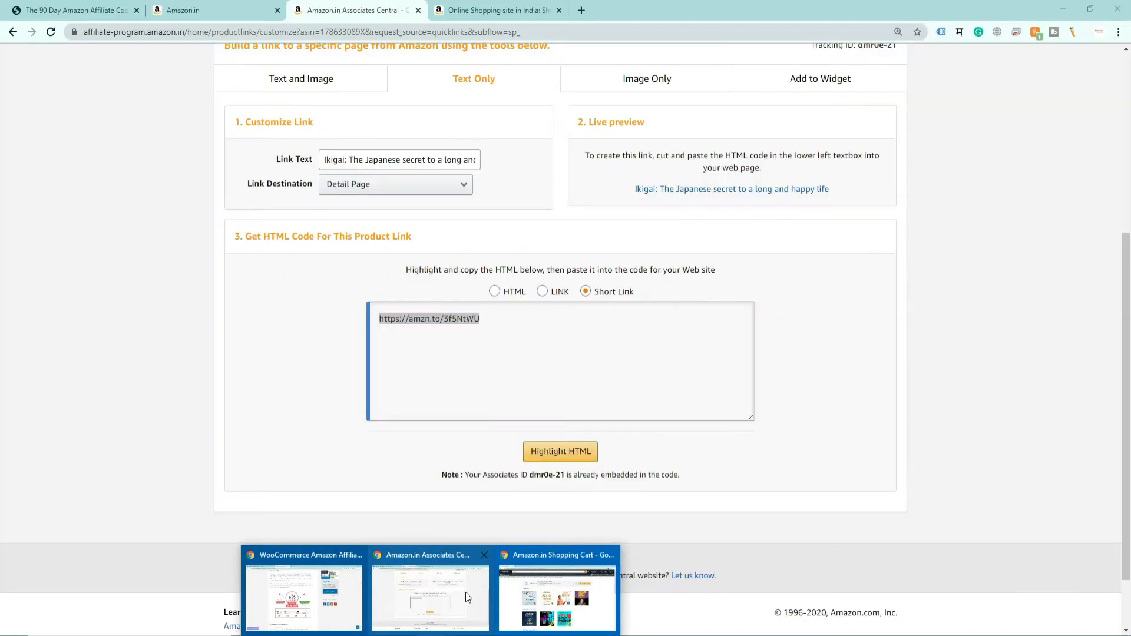
{"action": "mouse_move", "coordinate": [349, 609]}
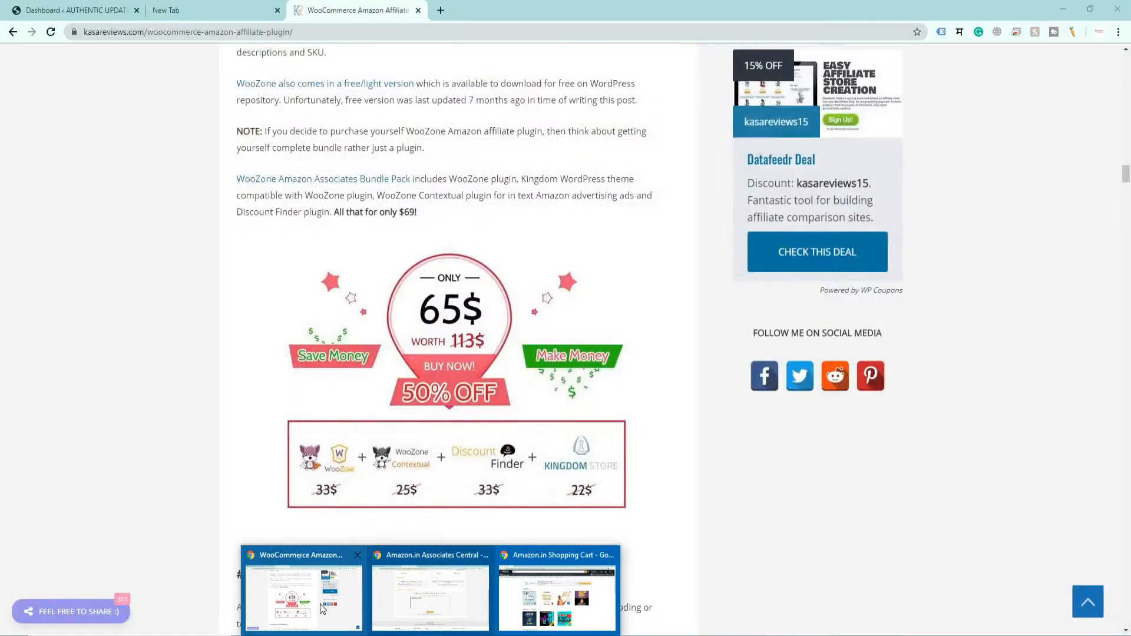
{"action": "left_click", "coordinate": [320, 604]}
{"action": "left_click", "coordinate": [44, 10]}
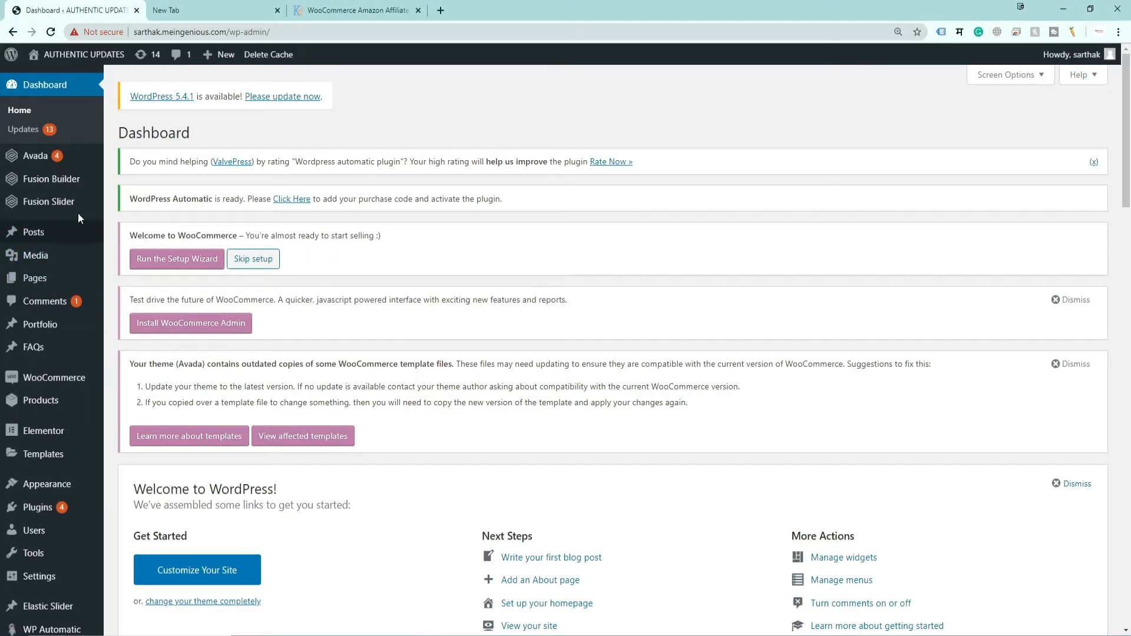
{"action": "mouse_move", "coordinate": [34, 280]}
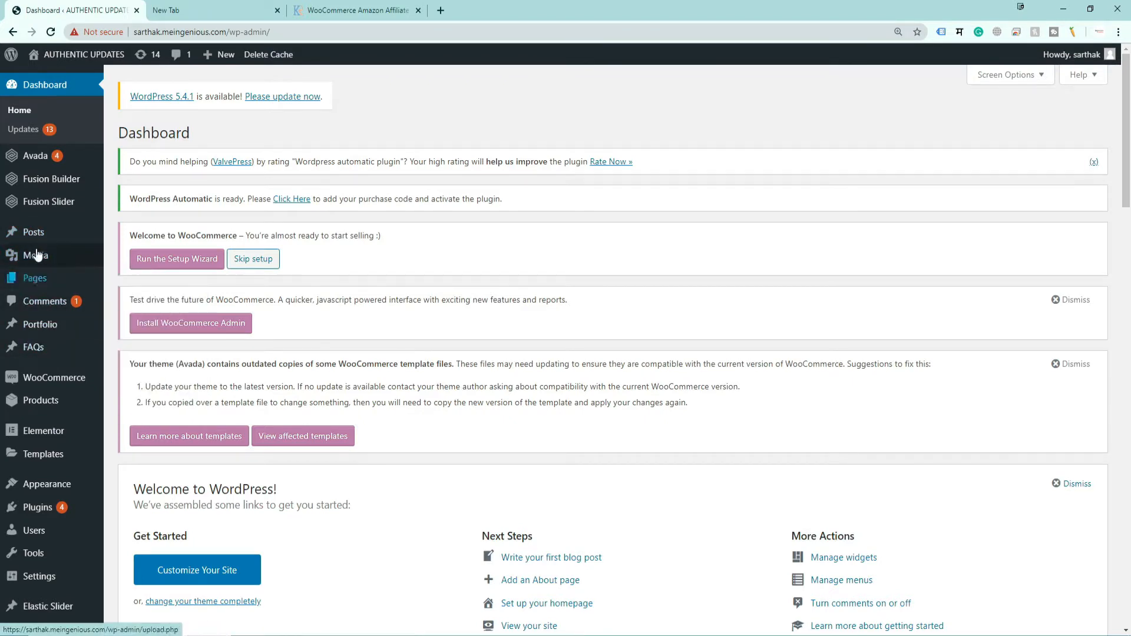
{"action": "mouse_move", "coordinate": [42, 402]}
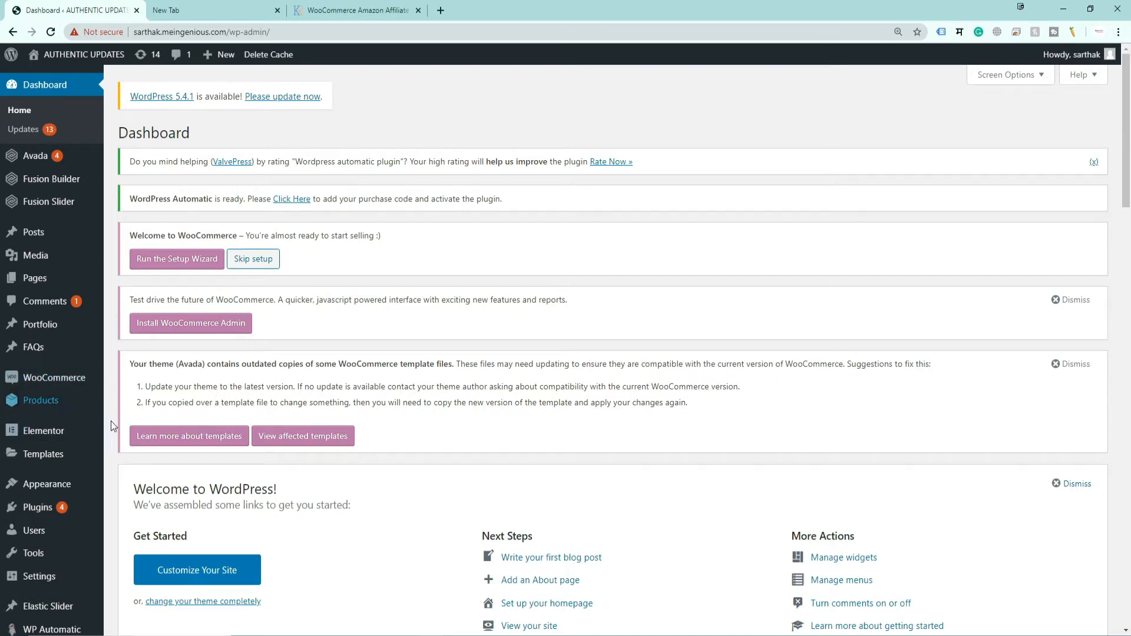
{"action": "mouse_move", "coordinate": [76, 412]}
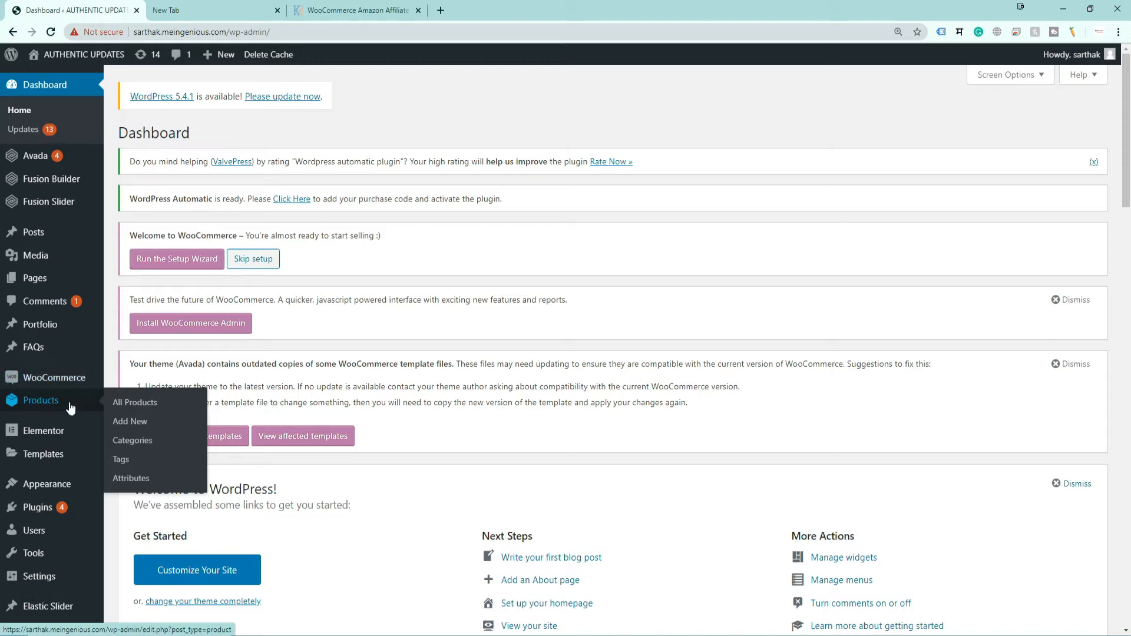
{"action": "left_click", "coordinate": [123, 422]}
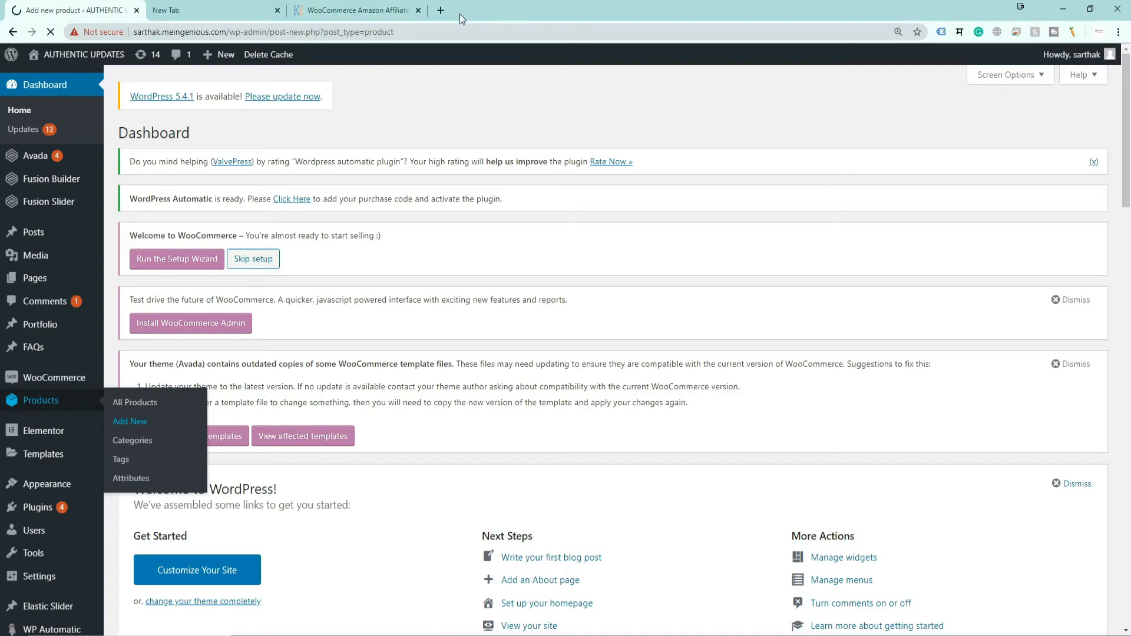
- Open amazon.in in a new browser tab and look over its home page
{"action": "left_click", "coordinate": [442, 12]}
{"action": "type", "text": "amazon.in"}
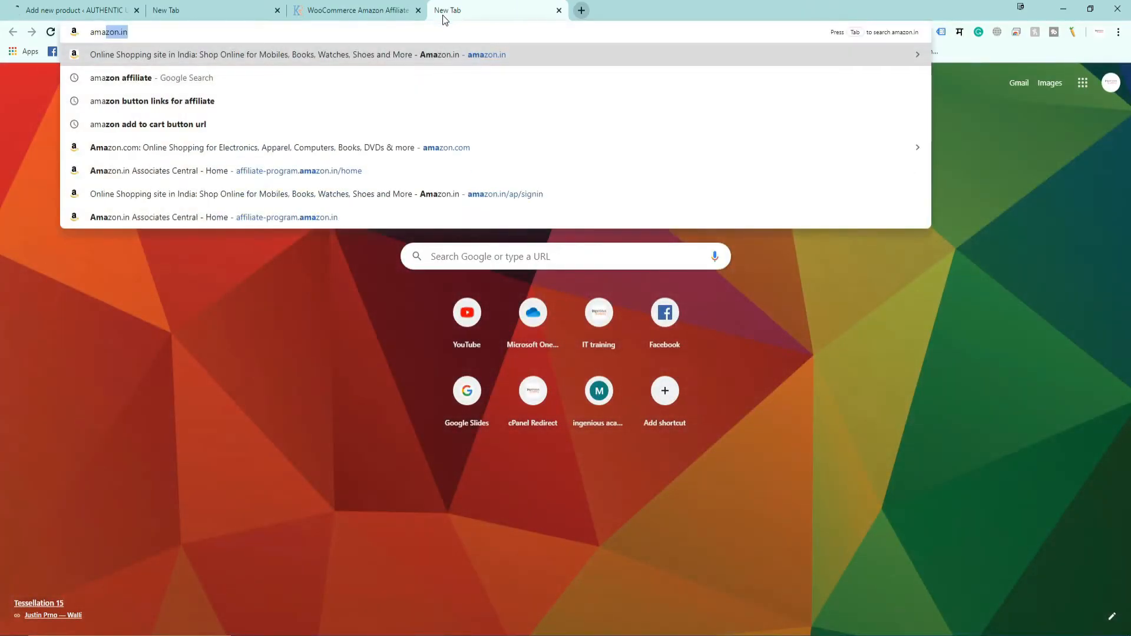
{"action": "key", "text": "Return"}
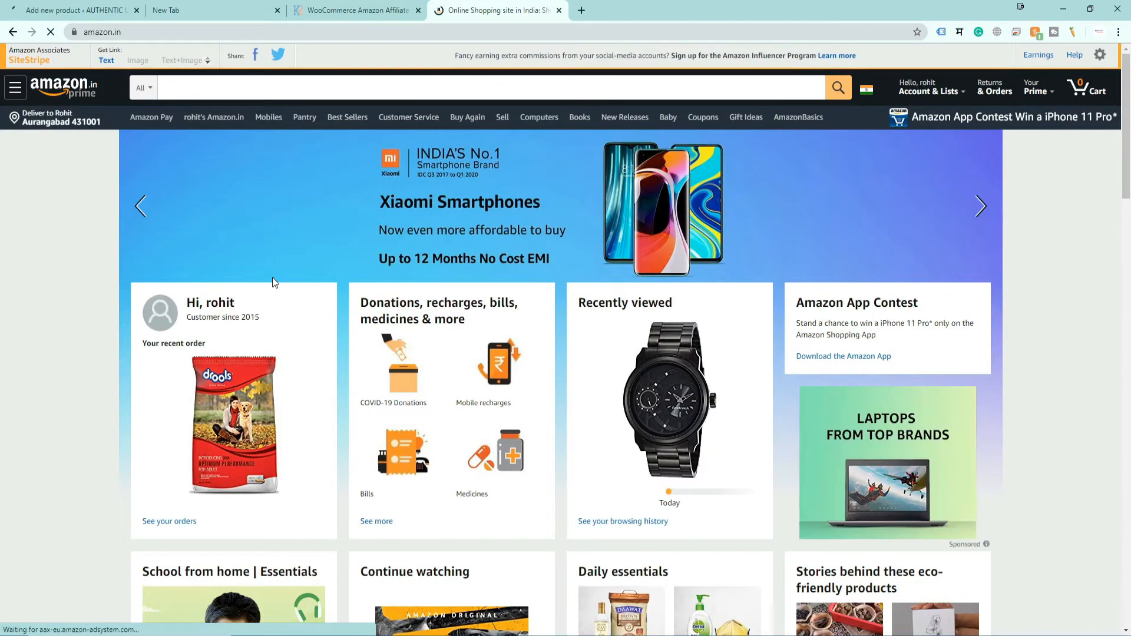
{"action": "scroll", "coordinate": [272, 283], "scroll_direction": "down", "scroll_amount": 8}
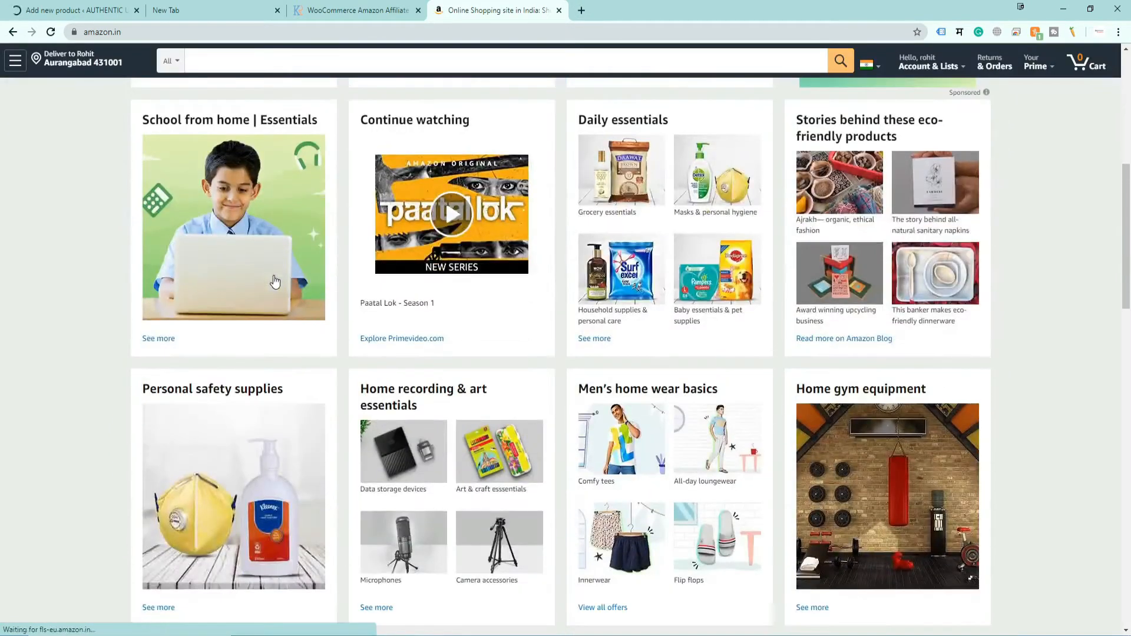
- Check the new product form and the WooCommerce Amazon affiliate plugin article
{"action": "key", "text": "ctrl+1"}
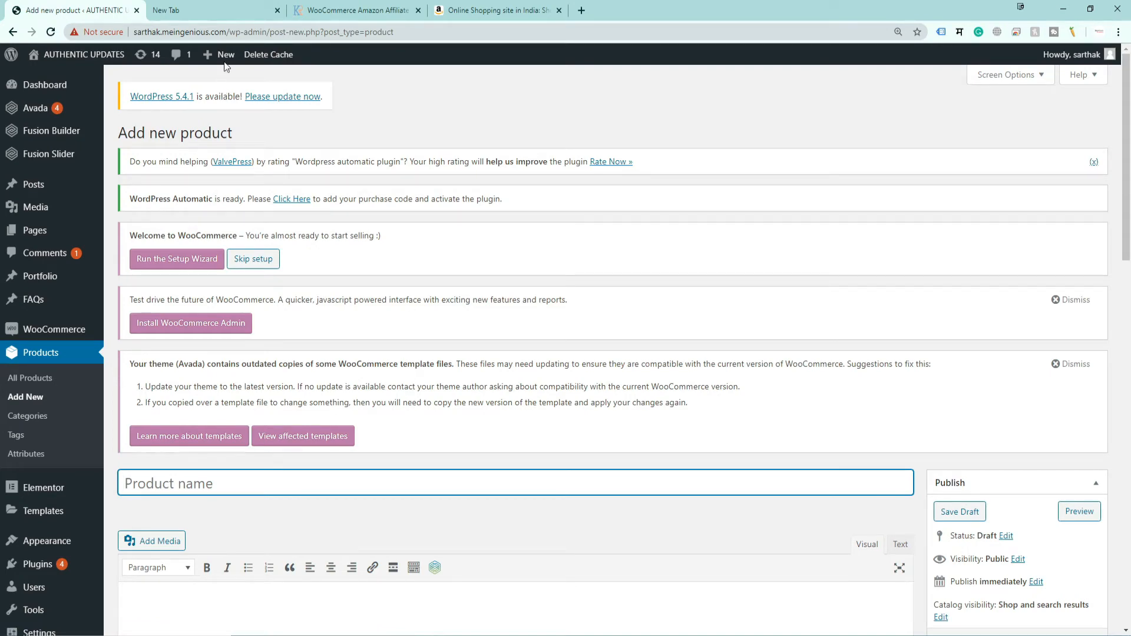
{"action": "left_click", "coordinate": [346, 10]}
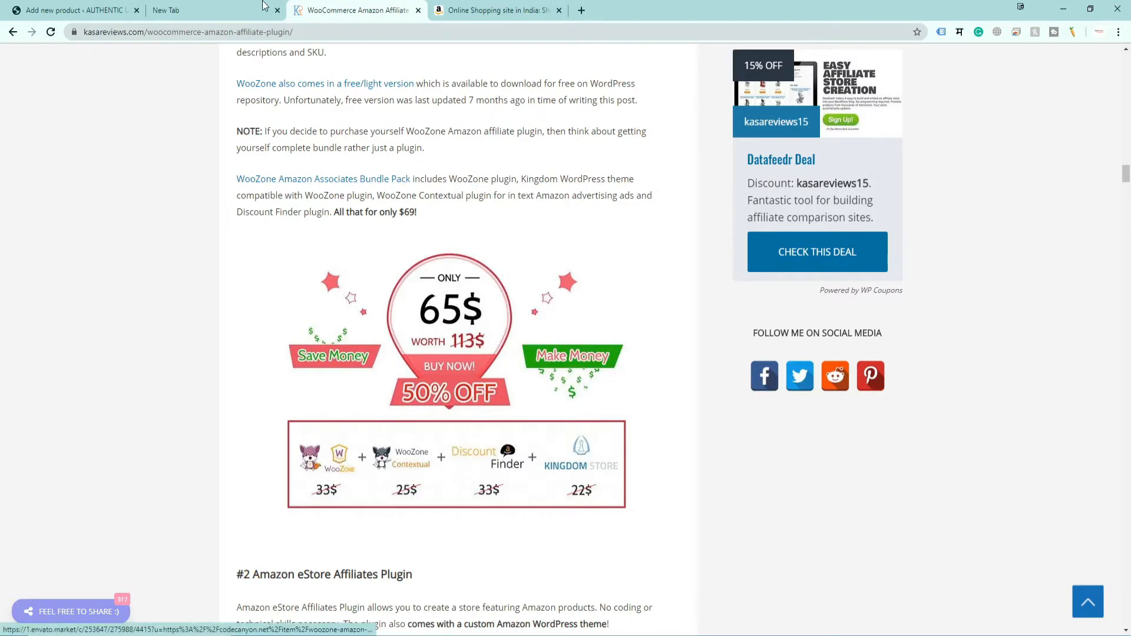
{"action": "left_click", "coordinate": [77, 6]}
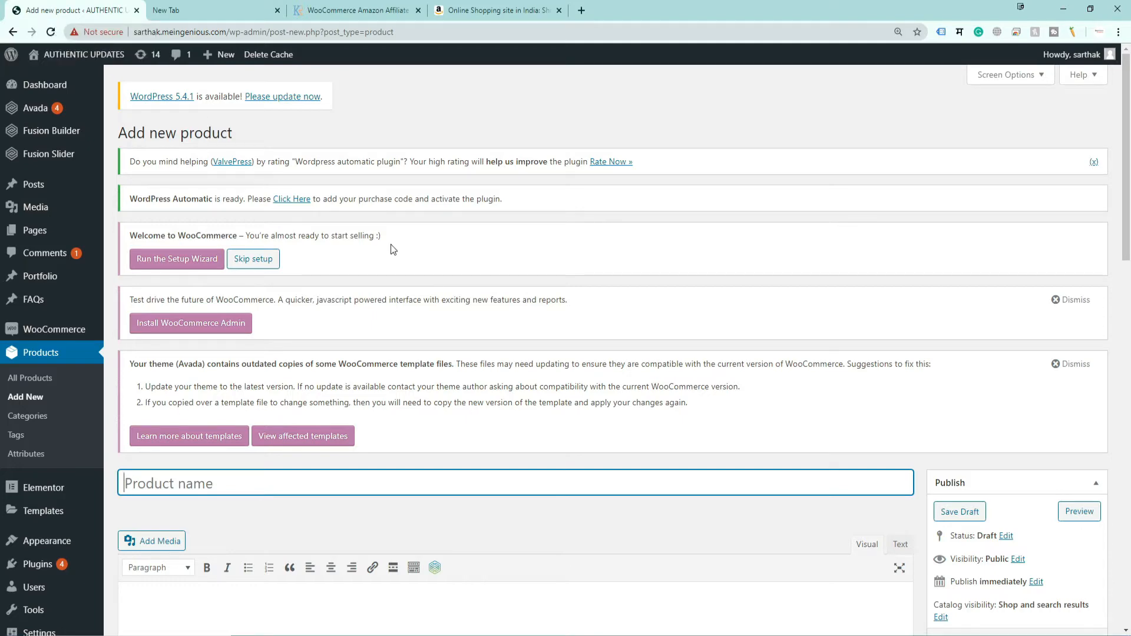
- View the Amazon.in shopping cart and return to the WordPress form for adding a product
{"action": "left_click", "coordinate": [498, 10]}
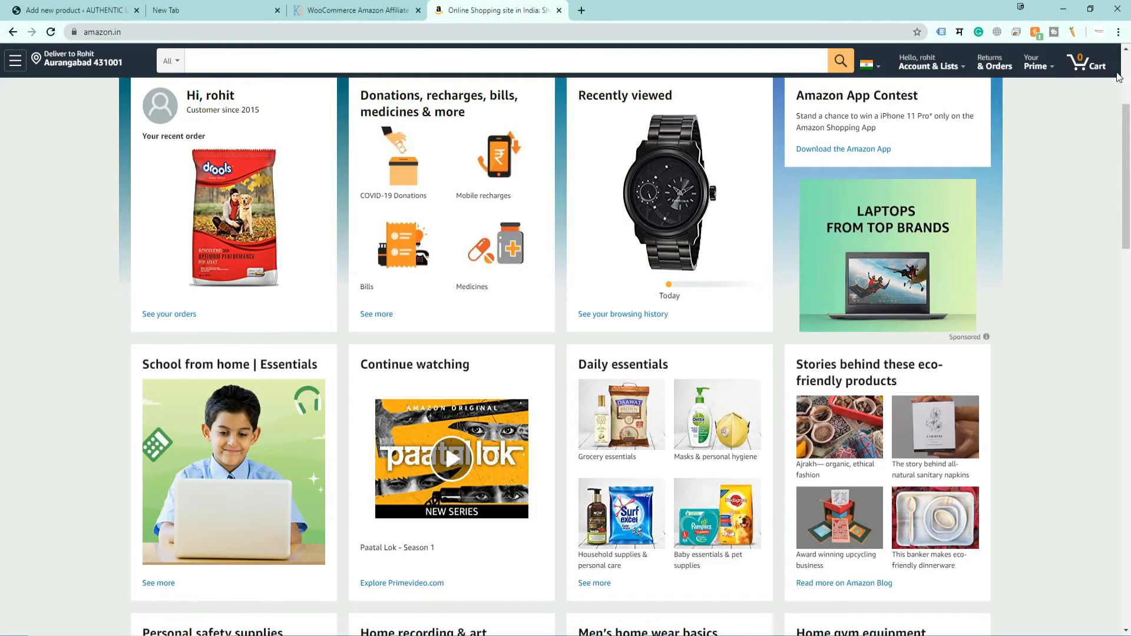
{"action": "left_click", "coordinate": [1093, 64]}
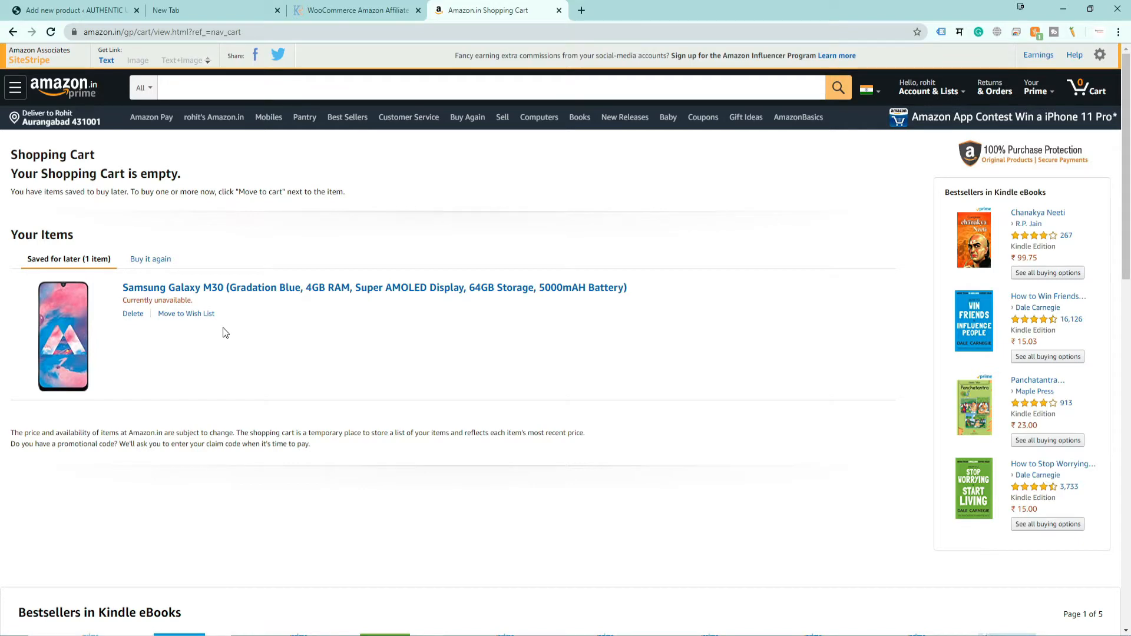
{"action": "left_click", "coordinate": [76, 10]}
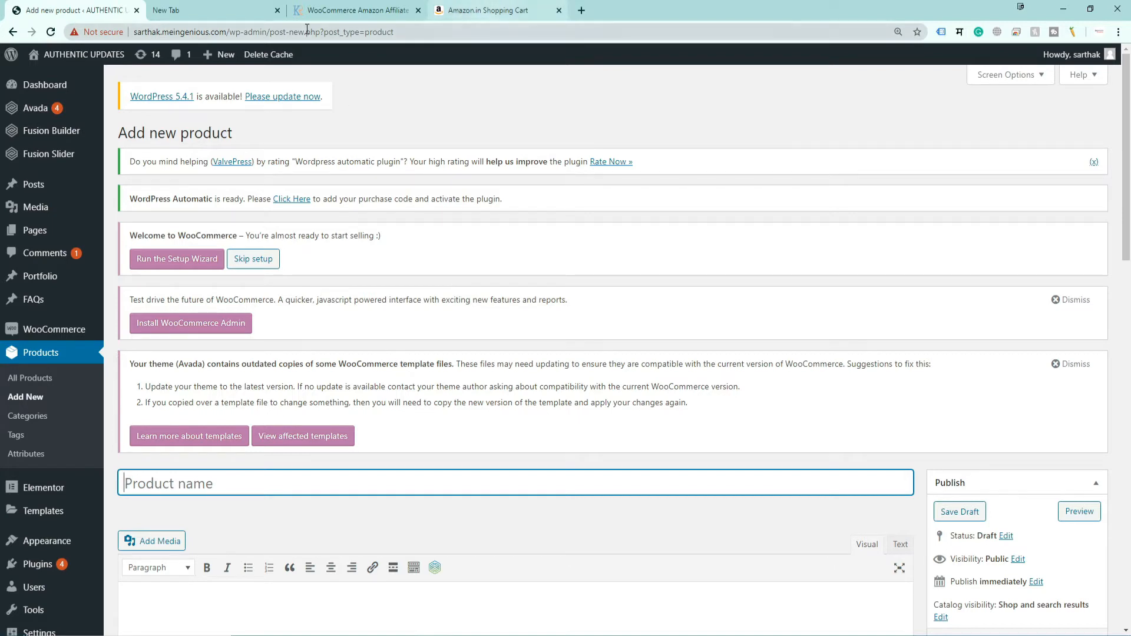
{"action": "left_click", "coordinate": [465, 9]}
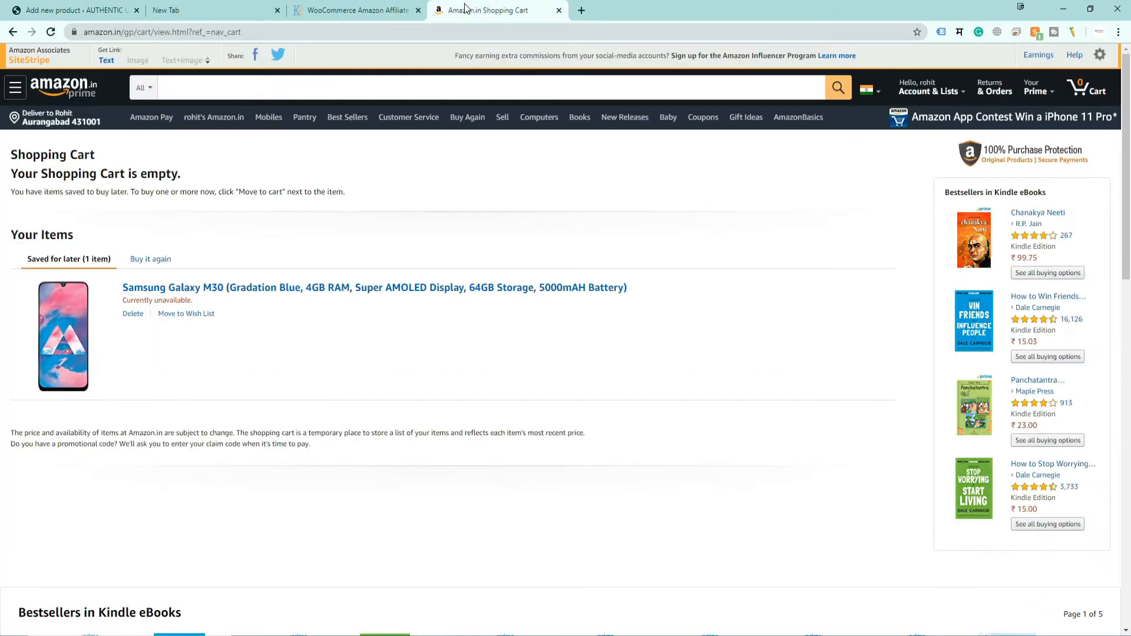
{"action": "left_click", "coordinate": [58, 6]}
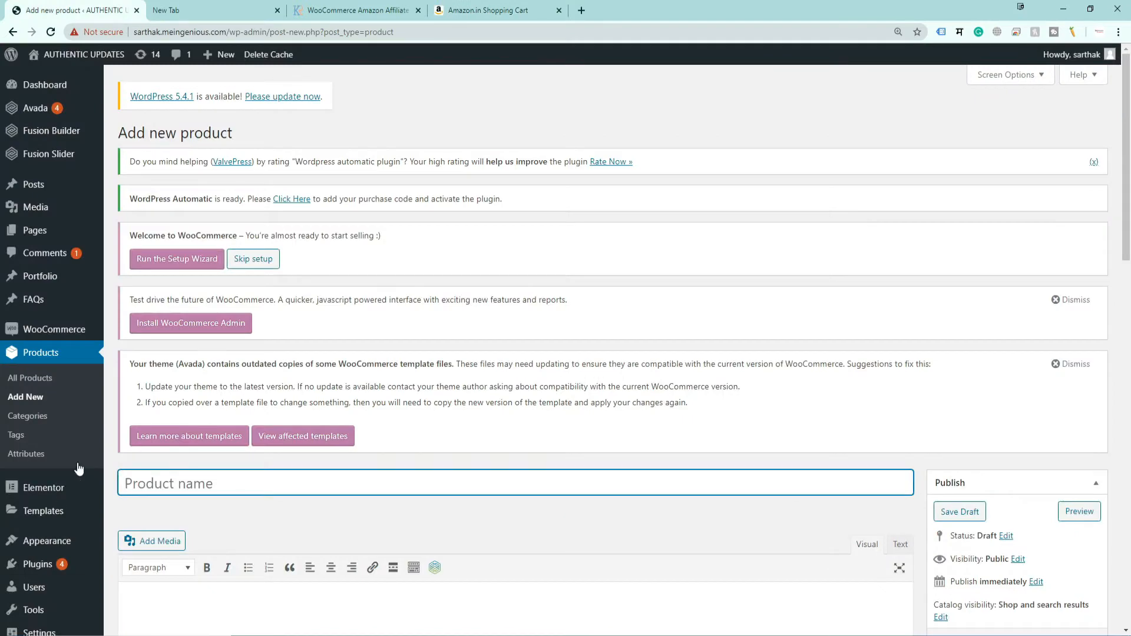
- Open the Samsung Galaxy M30 product page from the saved-for-later items in the Amazon.in shopping cart
{"action": "scroll", "coordinate": [76, 472], "scroll_direction": "down", "scroll_amount": 5}
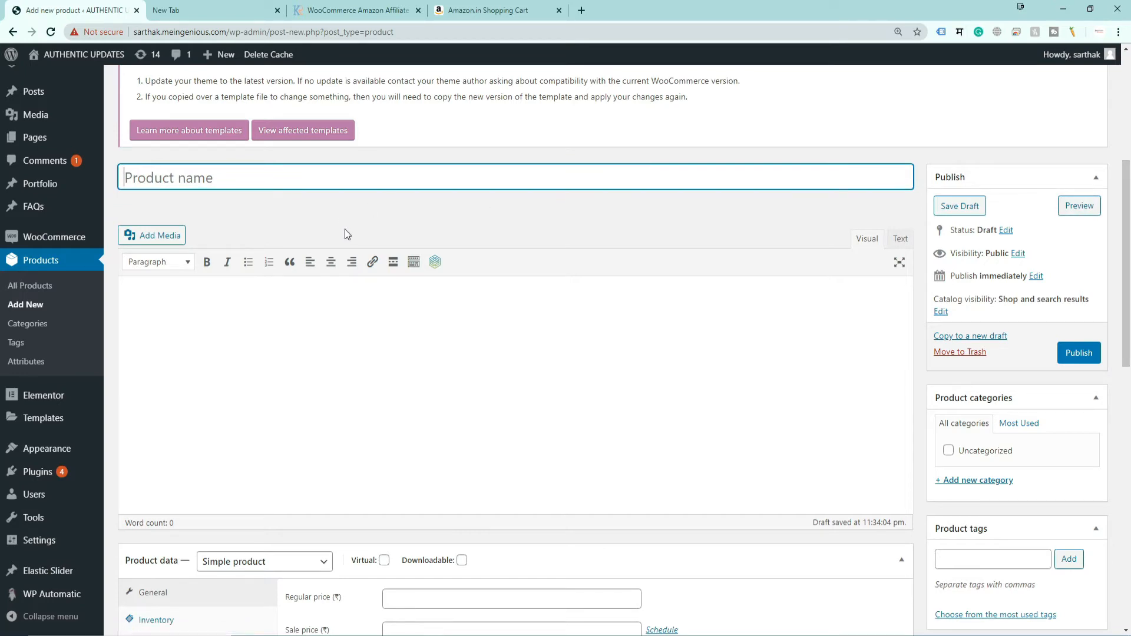
{"action": "left_click", "coordinate": [512, 10]}
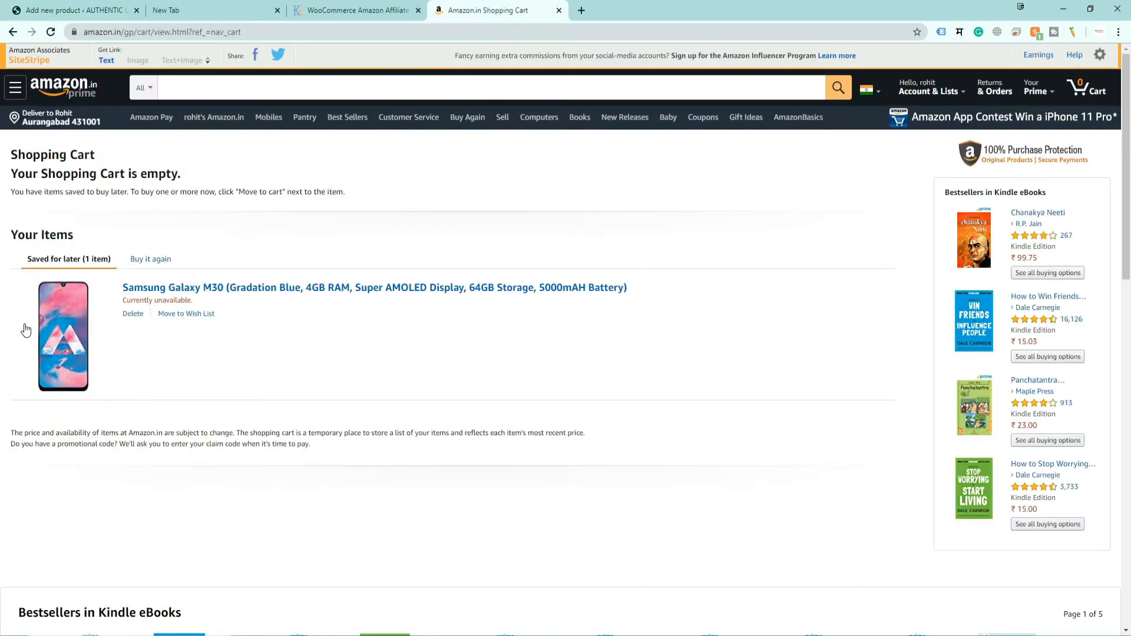
{"action": "left_click", "coordinate": [192, 289]}
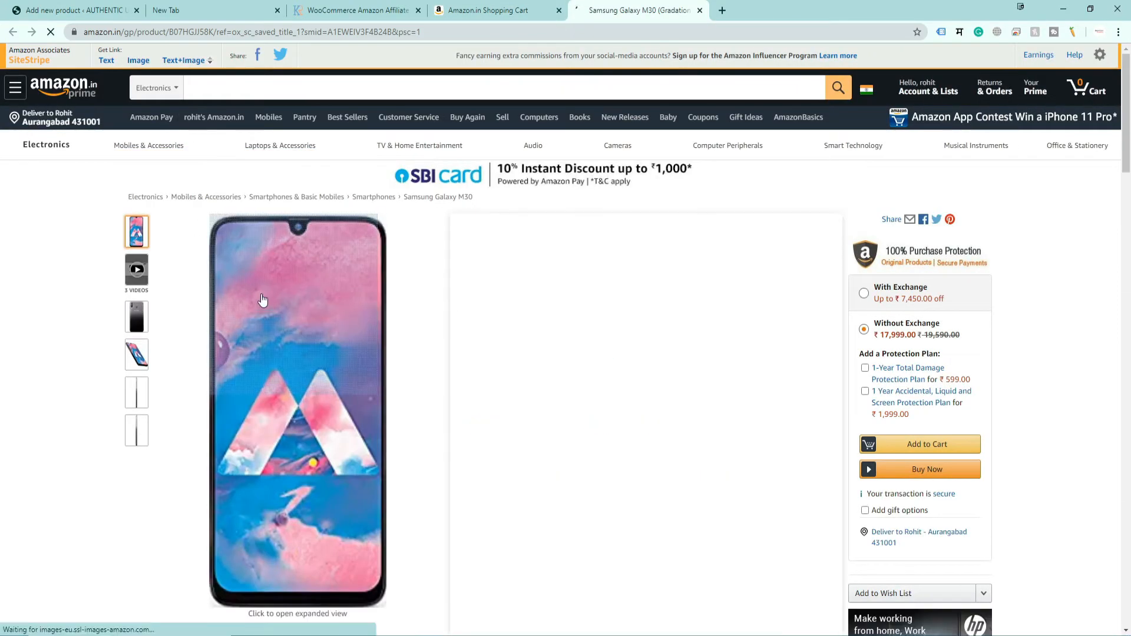
- Enlarge the Samsung Galaxy M30's main product photo and open that image in its own browser tab
{"action": "right_click", "coordinate": [326, 321]}
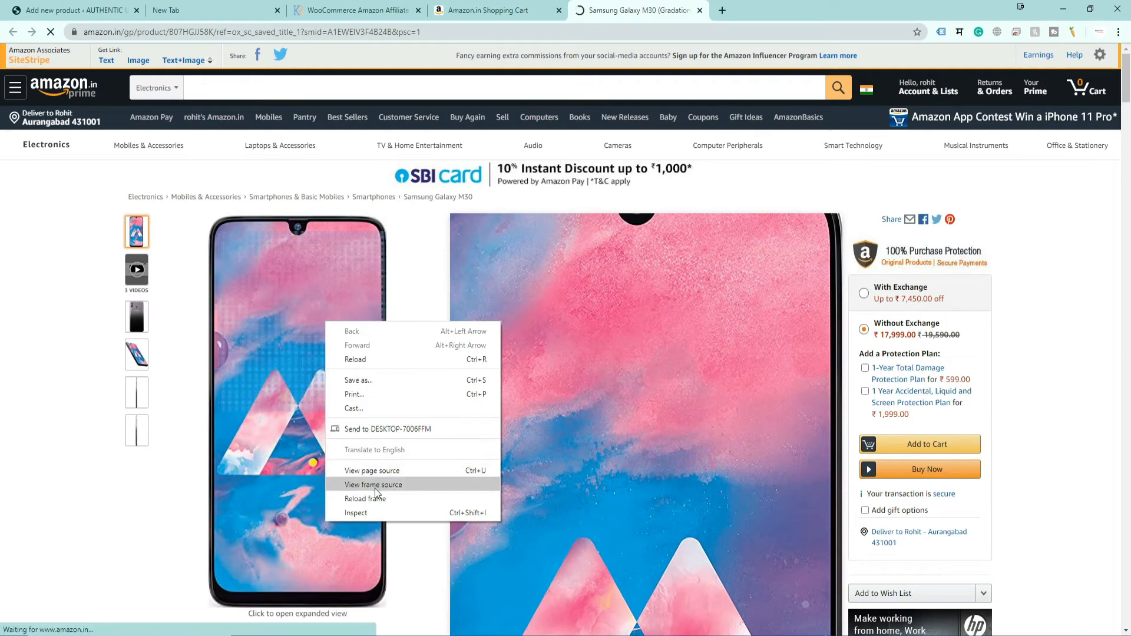
{"action": "left_click", "coordinate": [282, 444]}
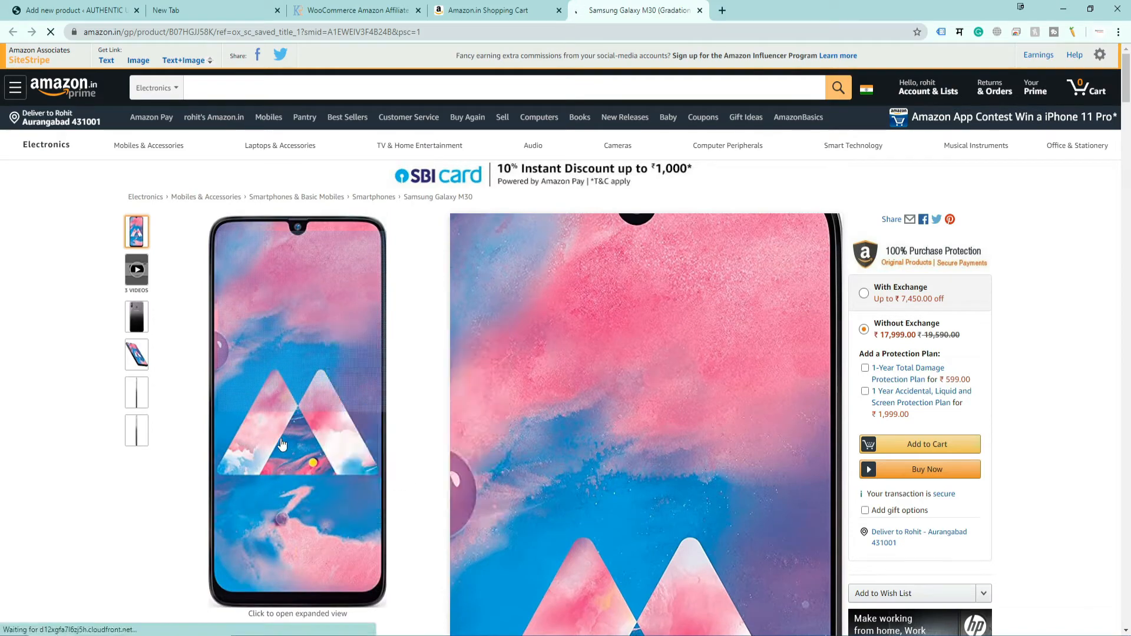
{"action": "left_click", "coordinate": [282, 444]}
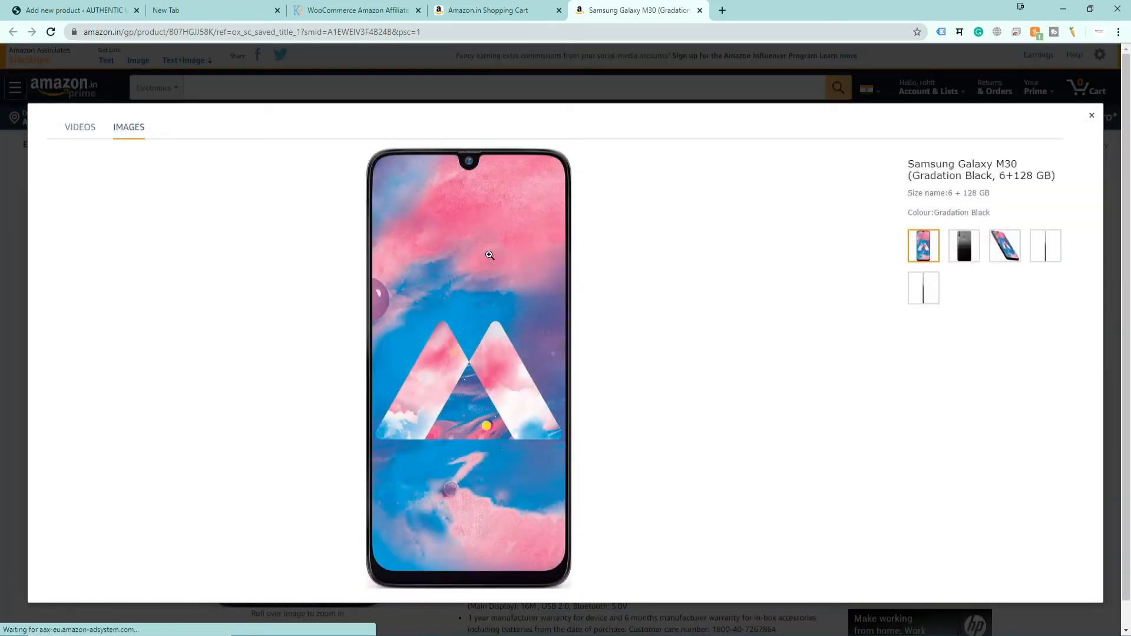
{"action": "right_click", "coordinate": [490, 255]}
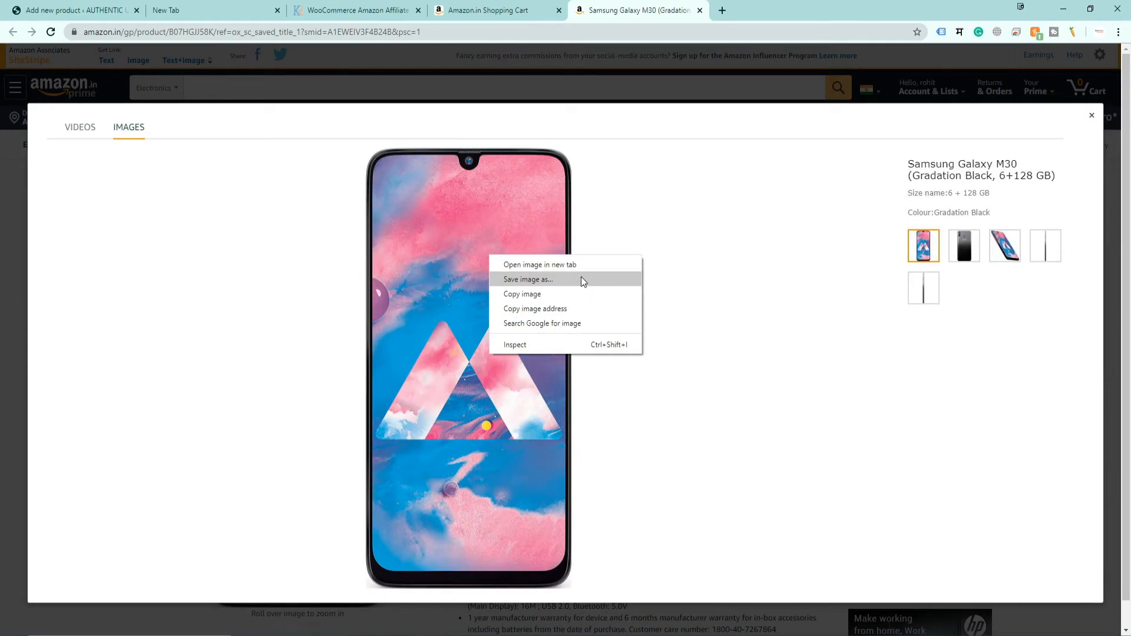
{"action": "left_click", "coordinate": [552, 264]}
{"action": "left_click", "coordinate": [734, 10]}
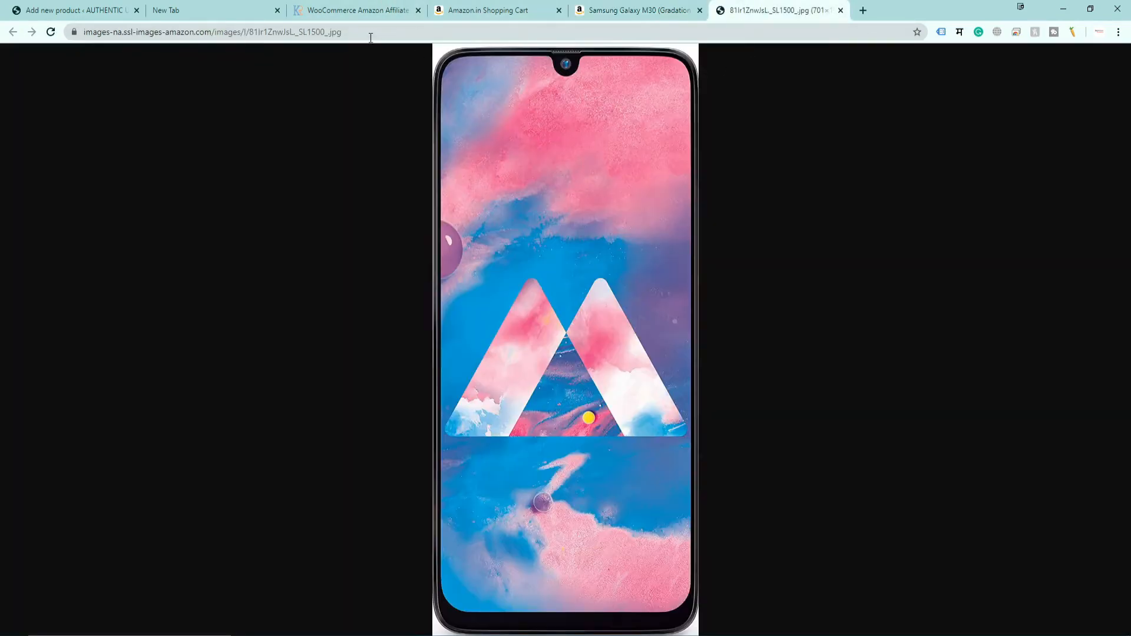
{"action": "left_click", "coordinate": [370, 33]}
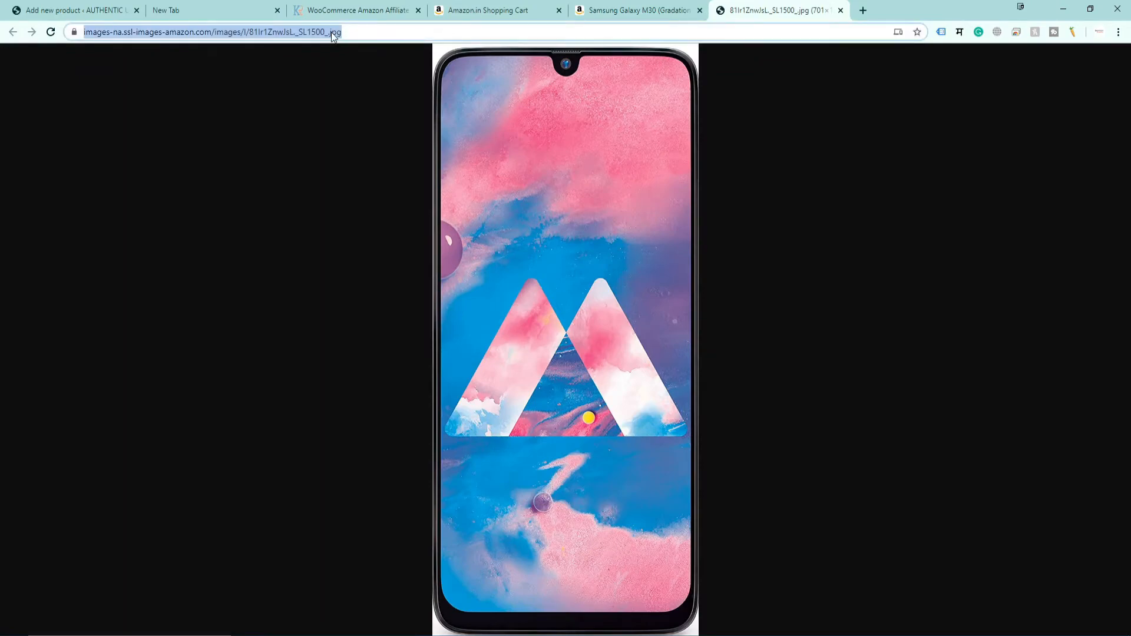
{"action": "left_click", "coordinate": [62, 12]}
{"action": "scroll", "coordinate": [450, 436], "scroll_direction": "down", "scroll_amount": 2}
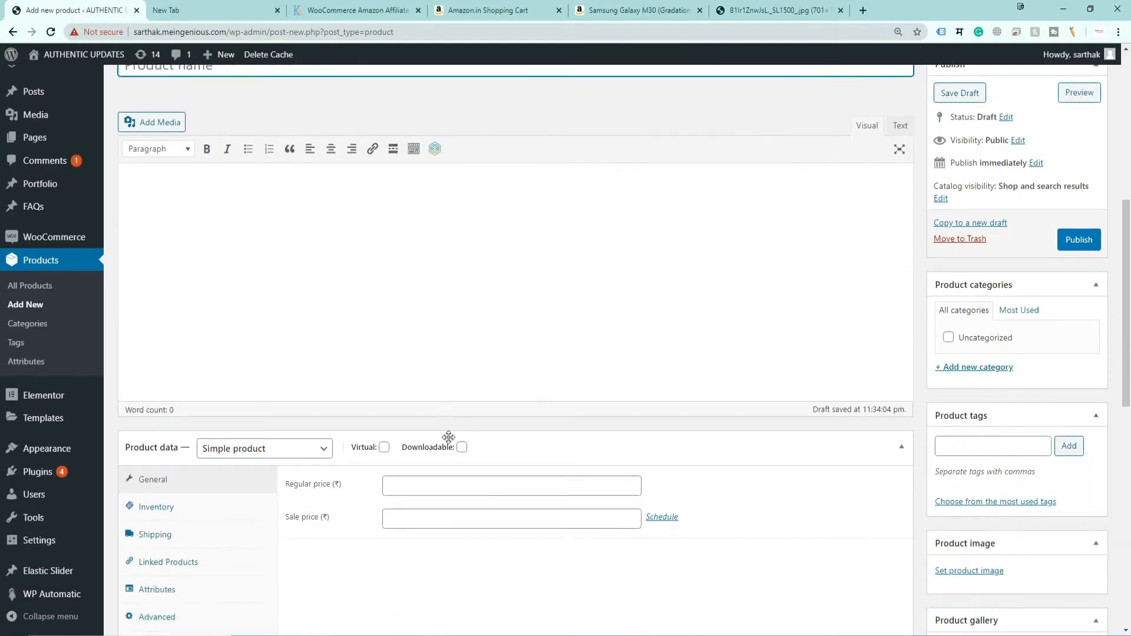
{"action": "scroll", "coordinate": [1029, 480], "scroll_direction": "down", "scroll_amount": 1}
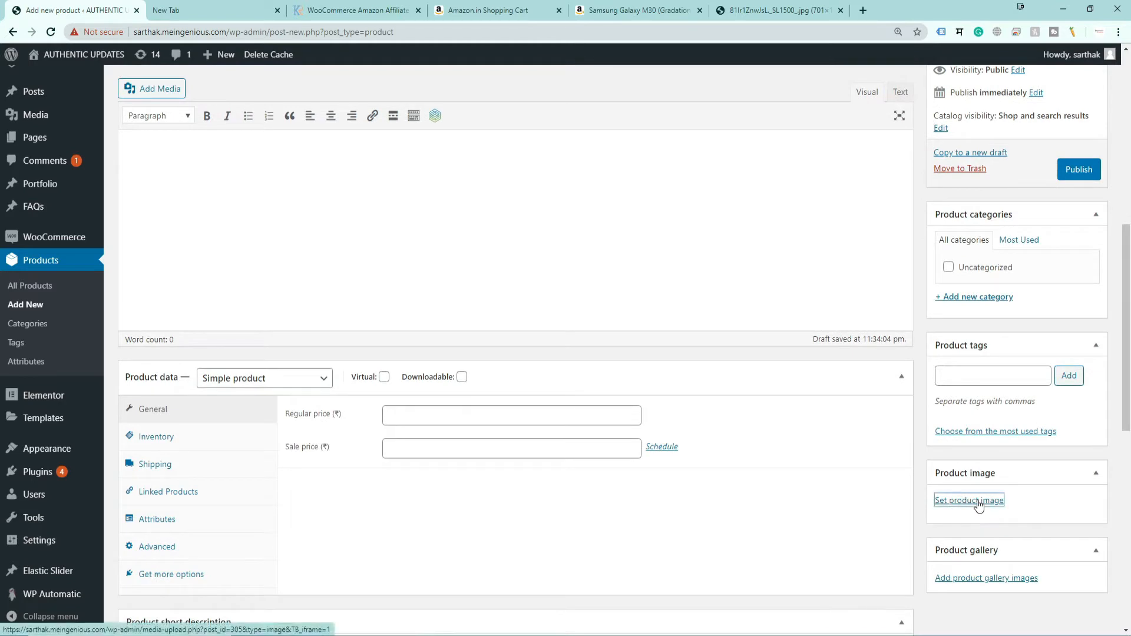
{"action": "left_click", "coordinate": [978, 501]}
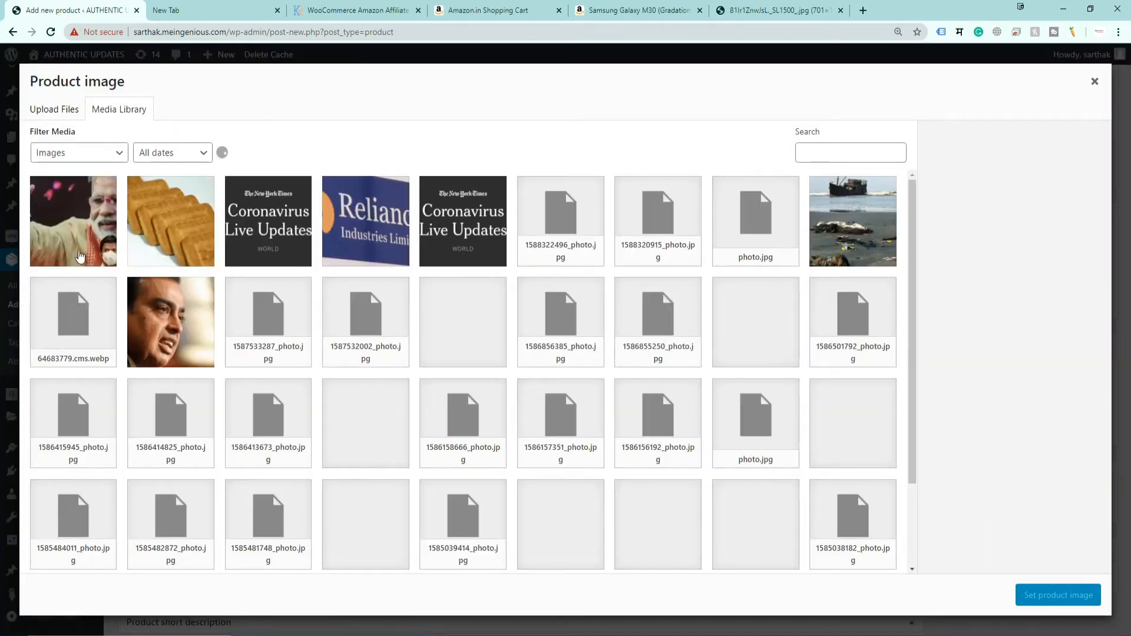
{"action": "left_click", "coordinate": [861, 10]}
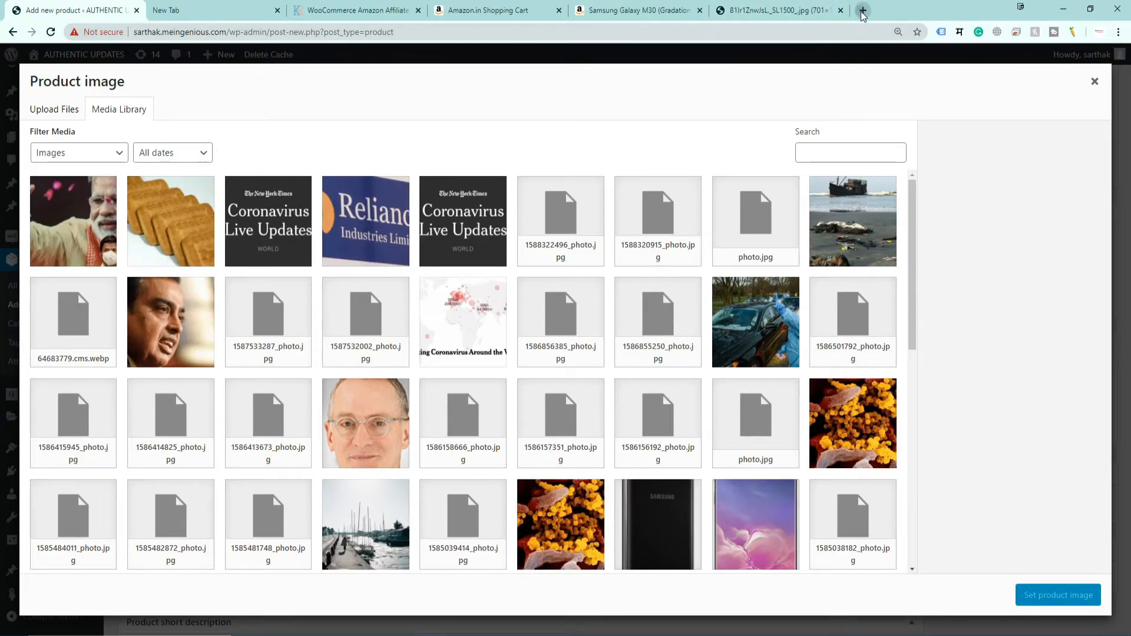
- Save the full-size Samsung Galaxy M30 image to the Desktop as 81Ir1ZnwJsL._SL1500_.jpg
{"action": "left_click", "coordinate": [772, 10]}
{"action": "right_click", "coordinate": [489, 284]}
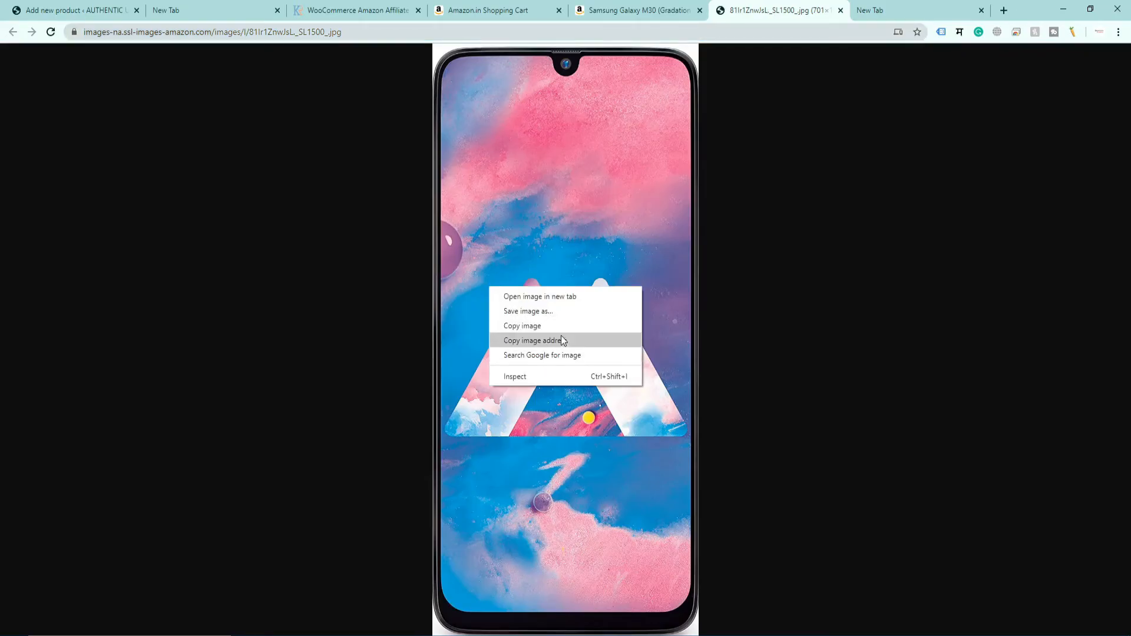
{"action": "left_click", "coordinate": [560, 312]}
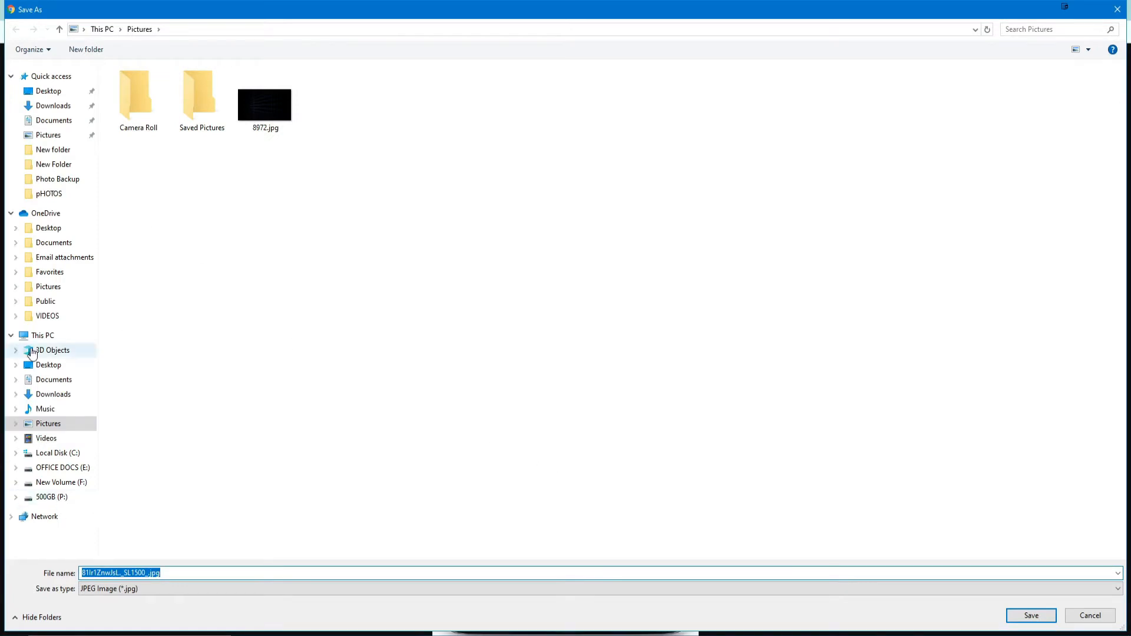
{"action": "left_click", "coordinate": [58, 369]}
{"action": "left_click", "coordinate": [1031, 616]}
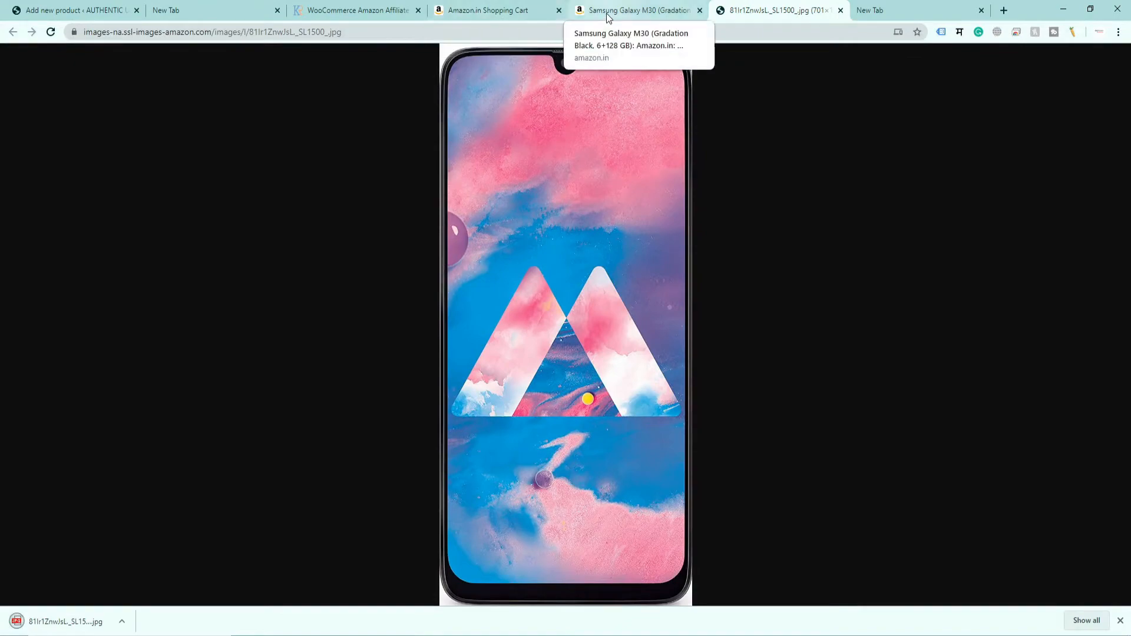
- Copy the title "Samsung Galaxy M30 (Gradation Black, 6+128 GB)" from the Amazon page into the new WooCommerce product's name
{"action": "left_click", "coordinate": [636, 10]}
{"action": "left_click", "coordinate": [1092, 112]}
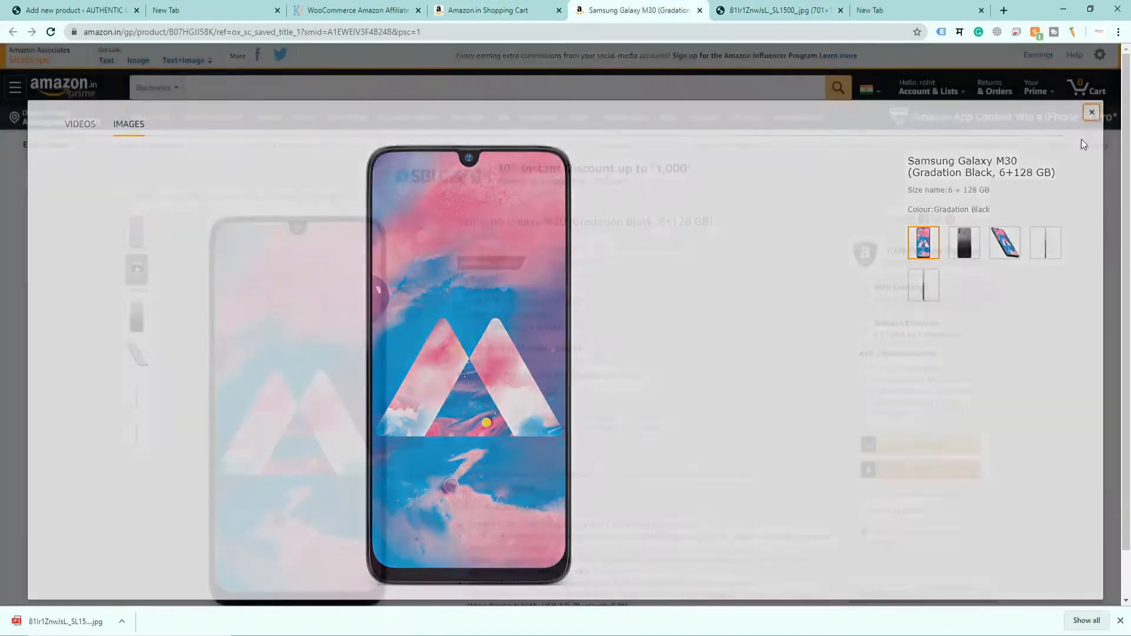
{"action": "left_click_drag", "start_coordinate": [720, 224], "coordinate": [457, 223]}
{"action": "key", "text": "ctrl+c"}
{"action": "left_click", "coordinate": [71, 10]}
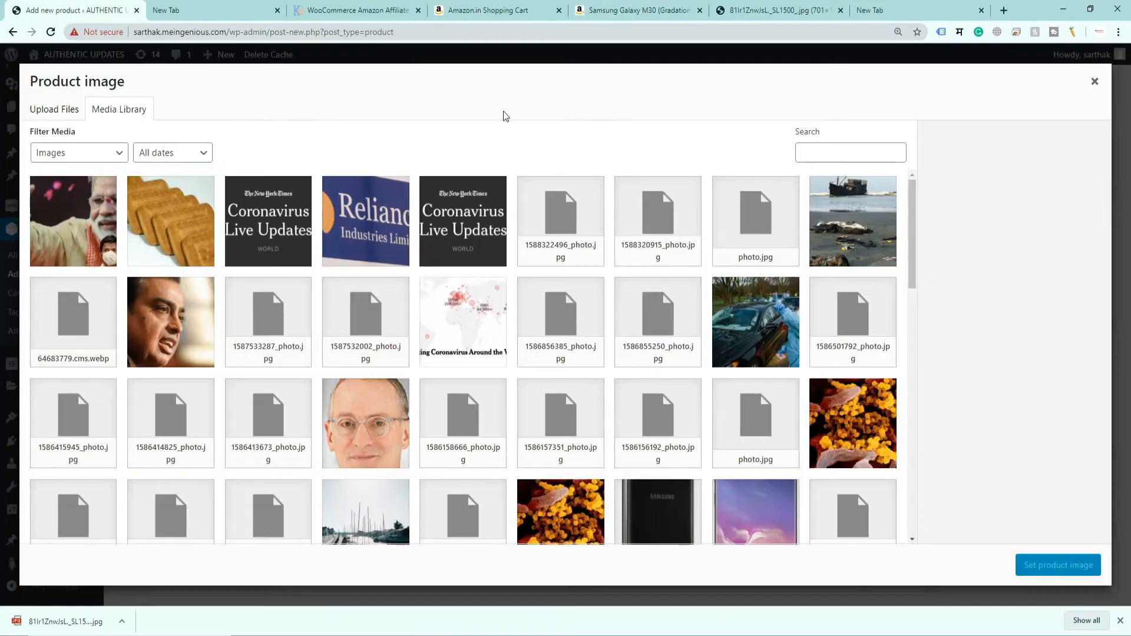
{"action": "left_click", "coordinate": [1094, 83]}
{"action": "scroll", "coordinate": [278, 135], "scroll_direction": "up", "scroll_amount": 5}
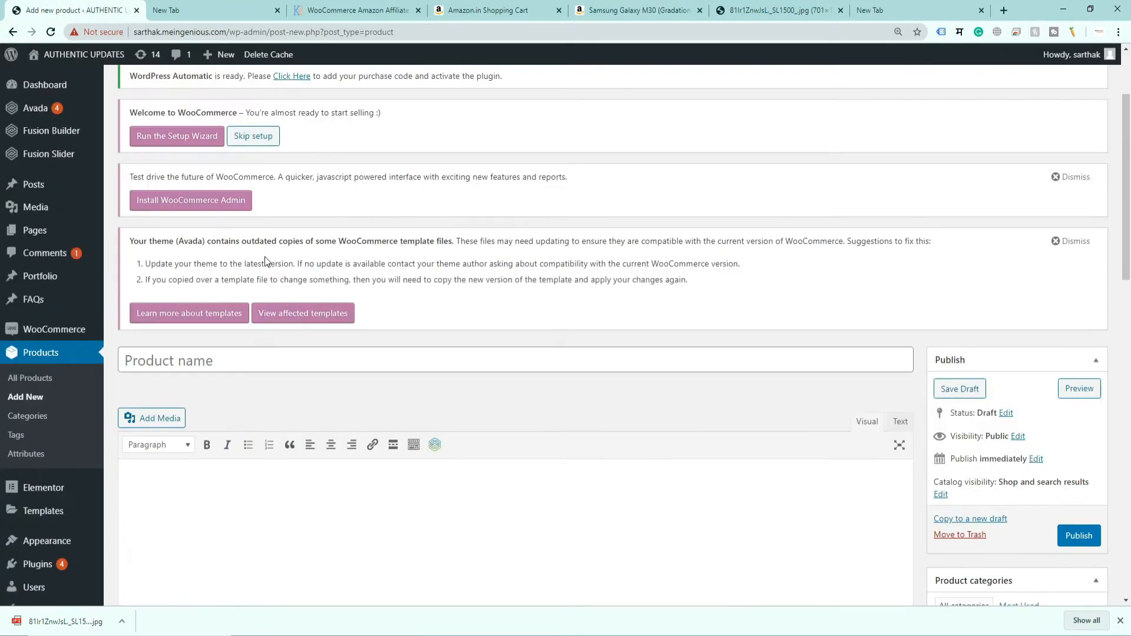
{"action": "left_click", "coordinate": [229, 360]}
{"action": "key", "text": "ctrl+v"}
- Upload 81Ir1ZnwJsL._SL1500_.jpg from the Desktop and set it as the product image
{"action": "scroll", "coordinate": [353, 384], "scroll_direction": "down", "scroll_amount": 2}
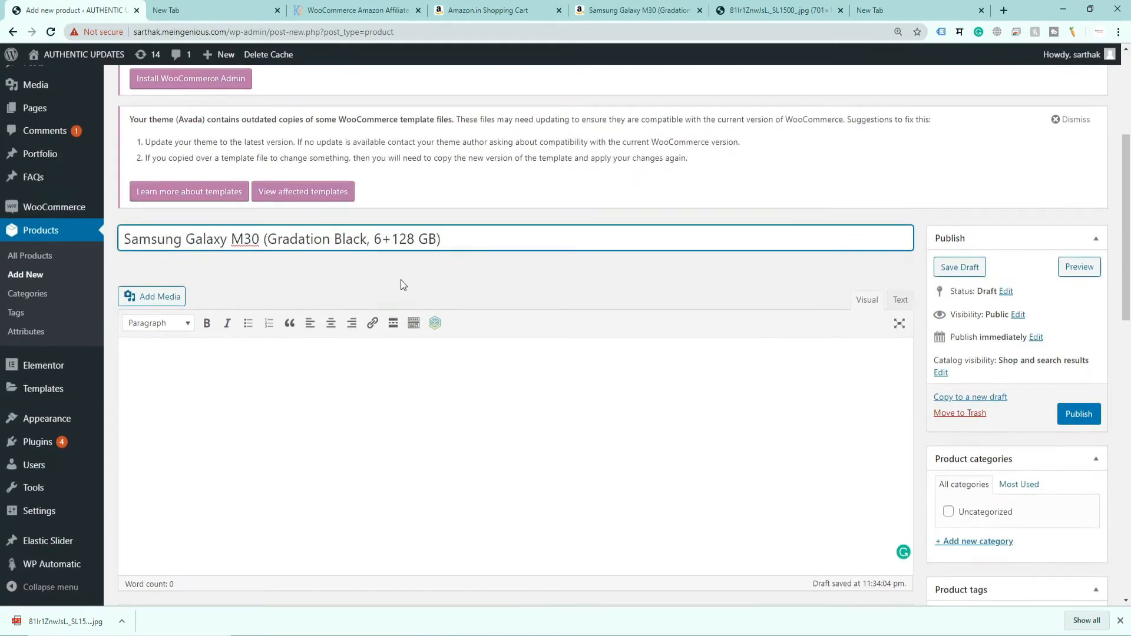
{"action": "scroll", "coordinate": [992, 545], "scroll_direction": "down", "scroll_amount": 3}
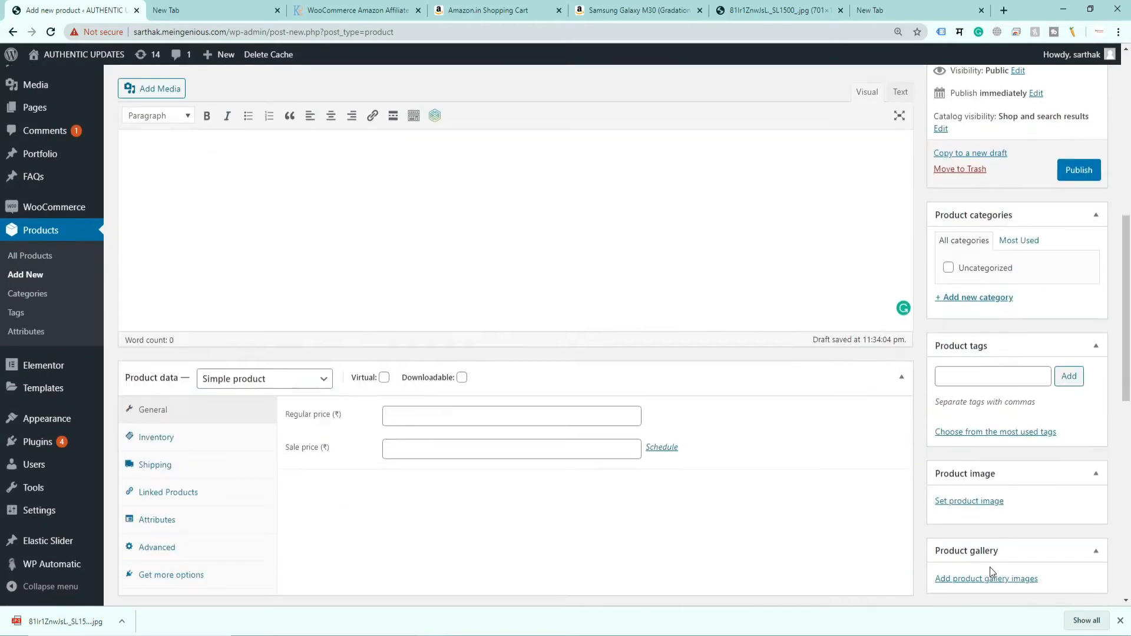
{"action": "left_click", "coordinate": [972, 502]}
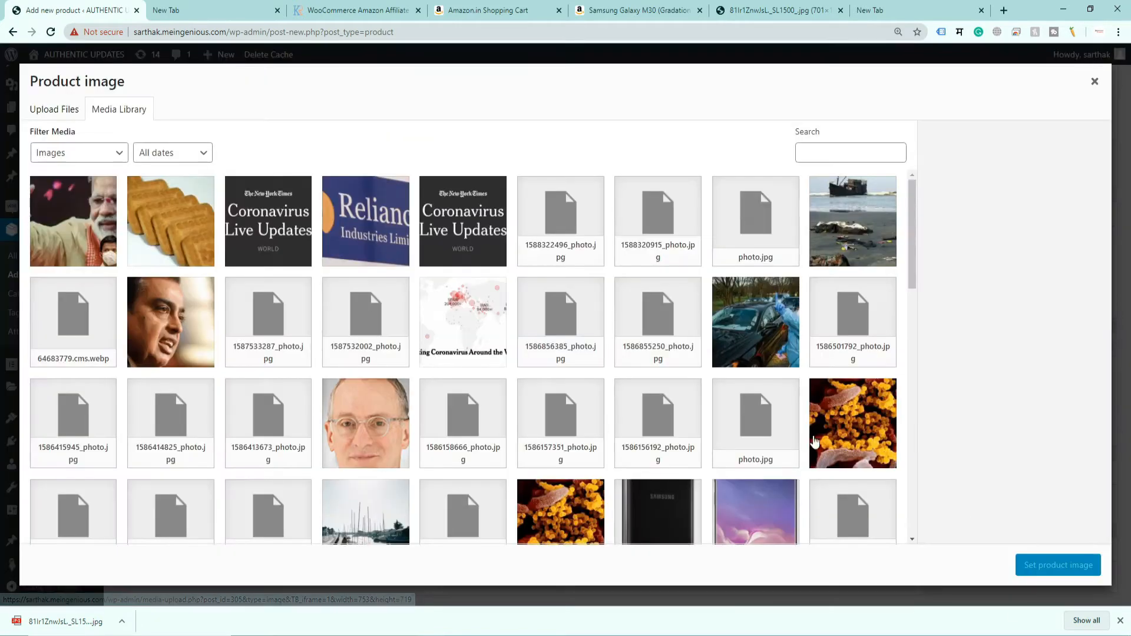
{"action": "left_click", "coordinate": [70, 112]}
{"action": "left_click", "coordinate": [605, 327]}
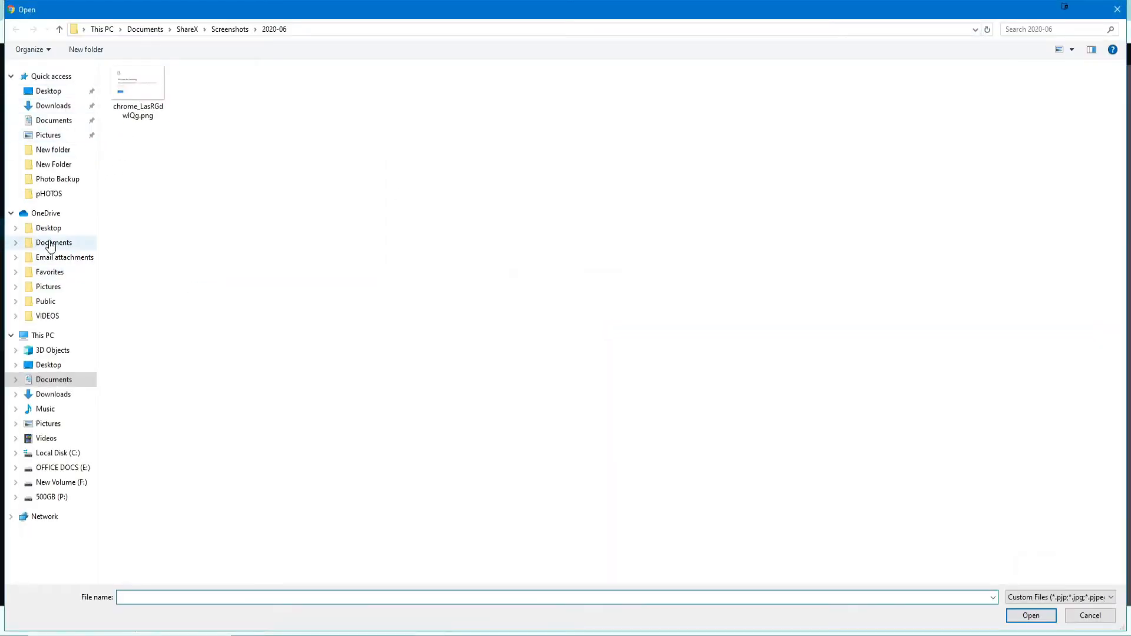
{"action": "left_click", "coordinate": [56, 364]}
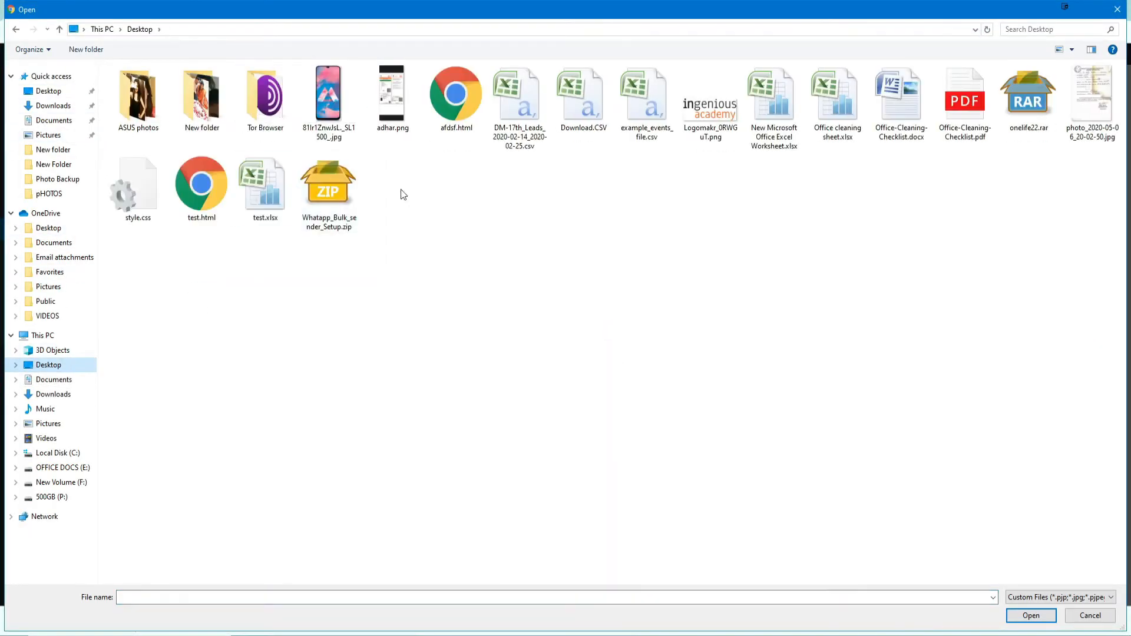
{"action": "double_click", "coordinate": [340, 86]}
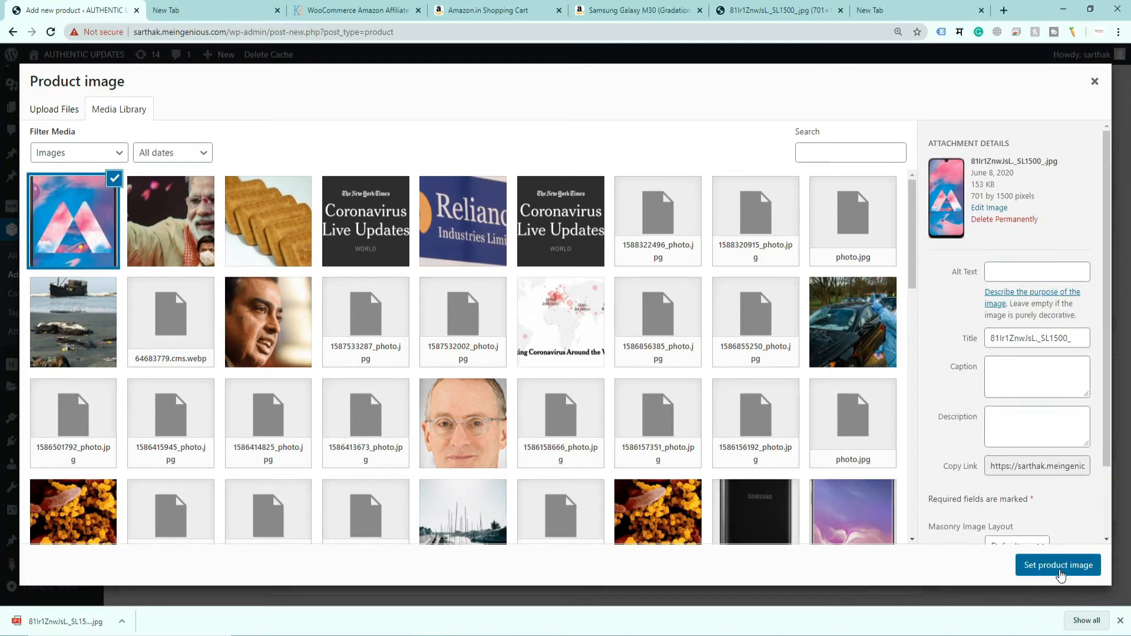
{"action": "left_click", "coordinate": [1059, 565]}
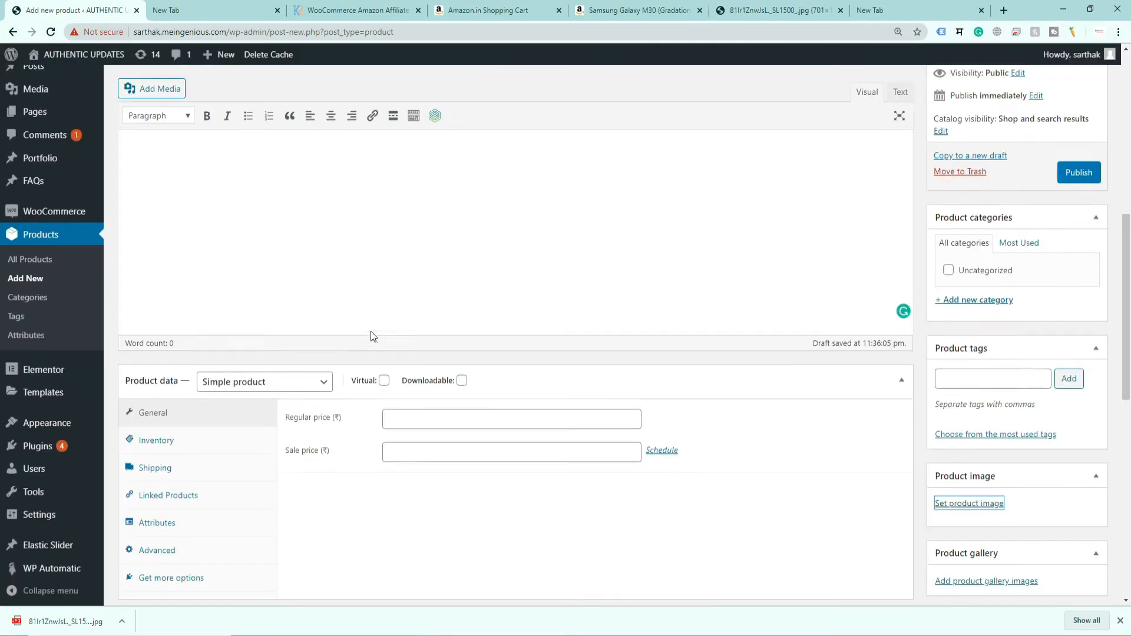
- Copy the phone's full bulleted feature list from the Amazon page into the WooCommerce product description
{"action": "scroll", "coordinate": [295, 330], "scroll_direction": "up", "scroll_amount": 3}
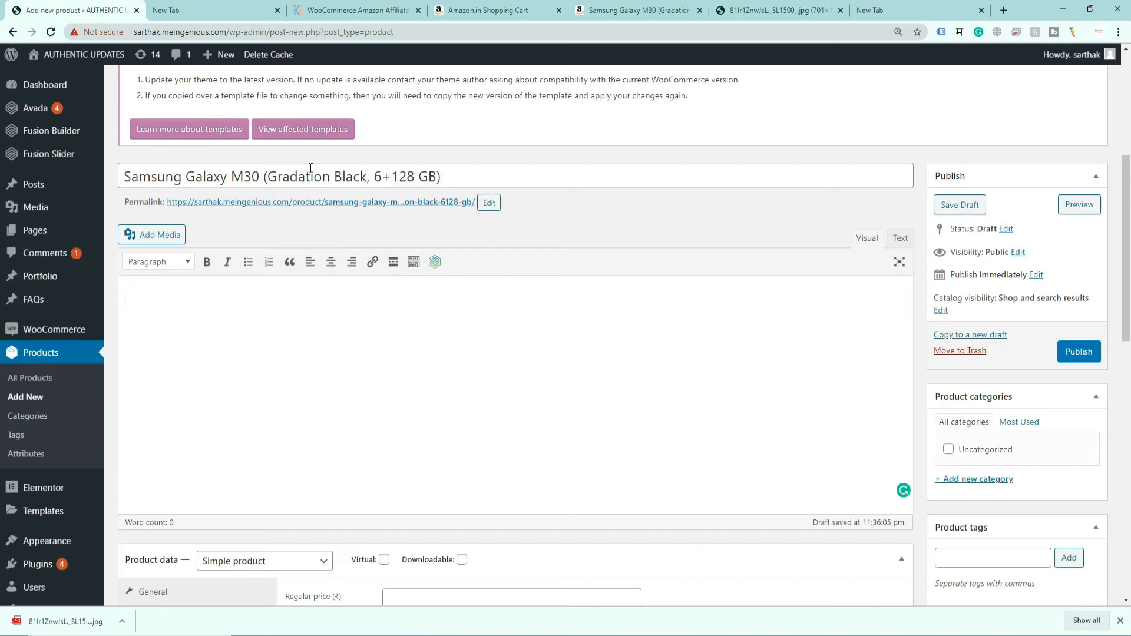
{"action": "left_click", "coordinate": [639, 10]}
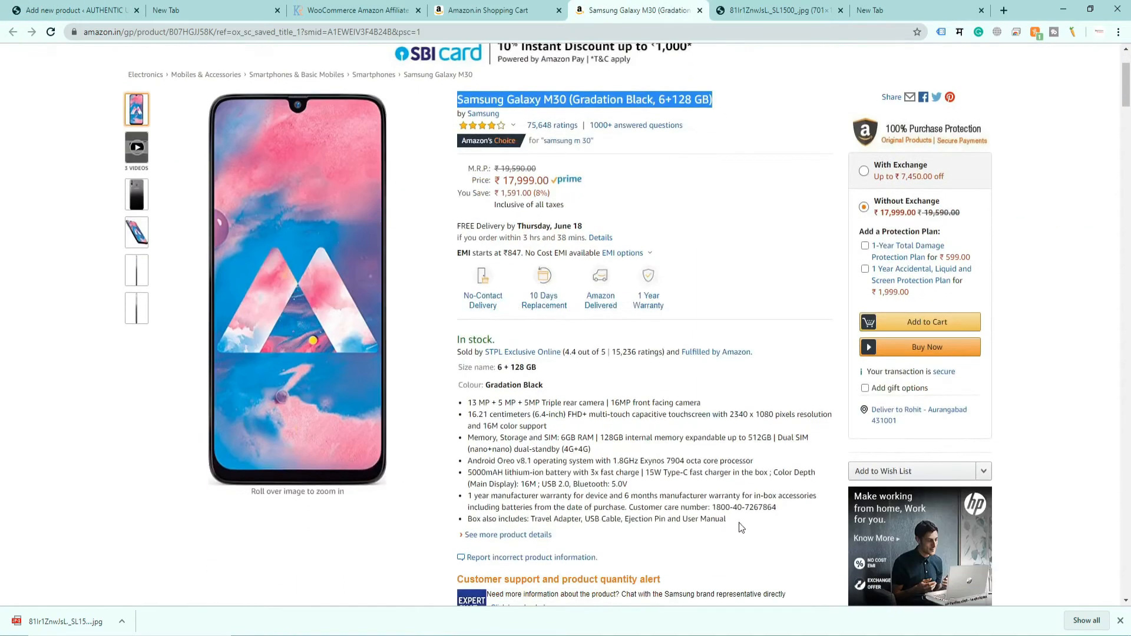
{"action": "left_click_drag", "start_coordinate": [742, 525], "coordinate": [471, 404]}
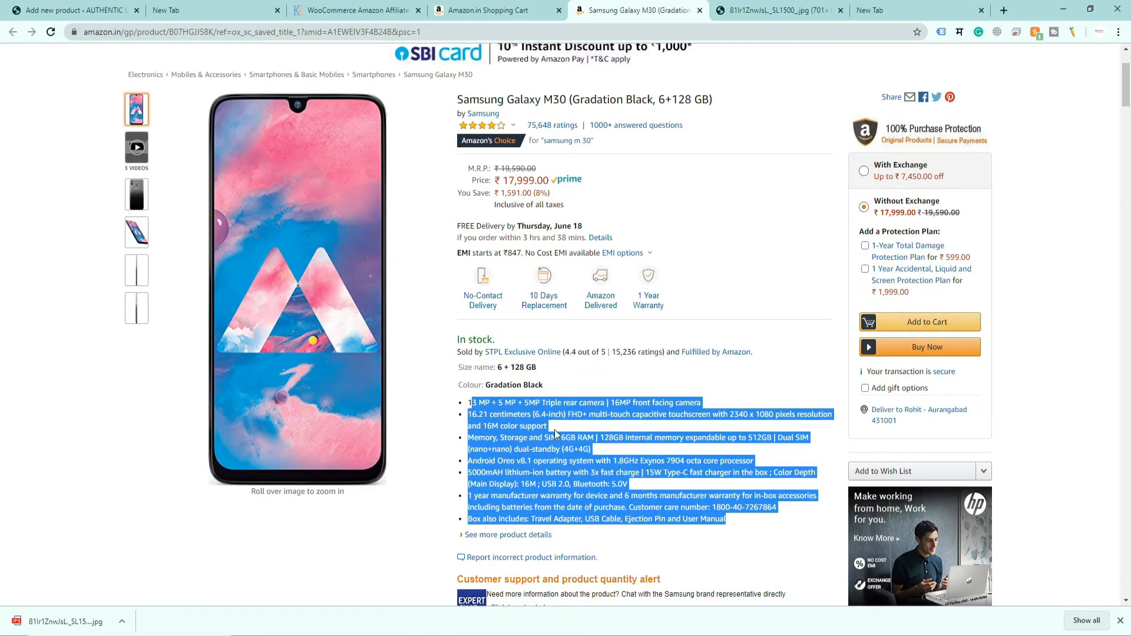
{"action": "left_click", "coordinate": [736, 526]}
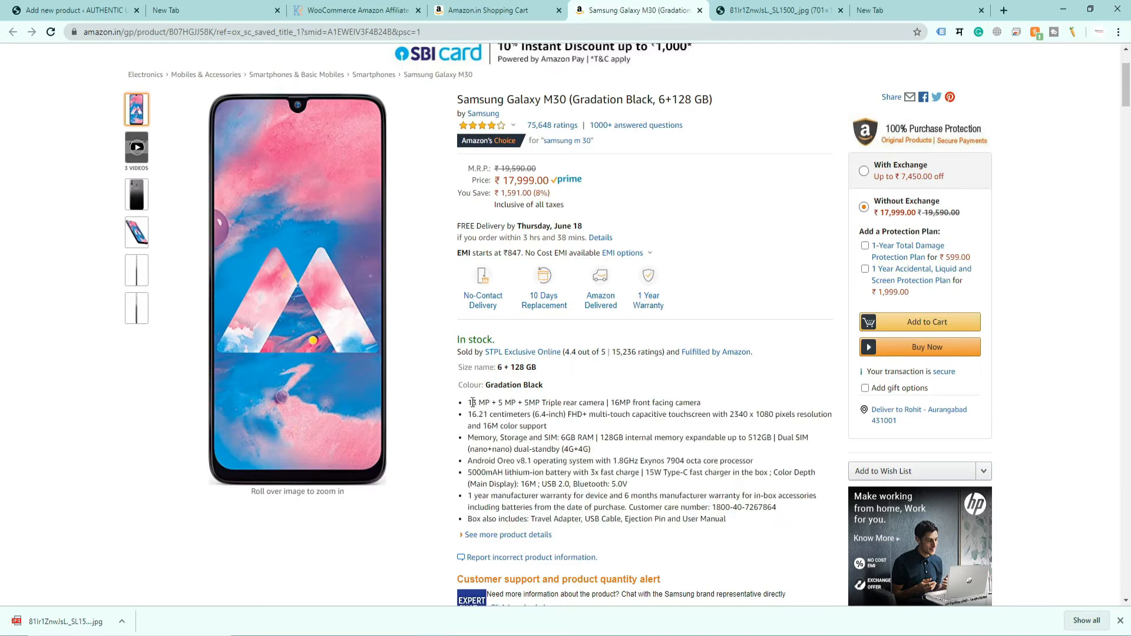
{"action": "mouse_move", "coordinate": [471, 406]}
{"action": "left_mouse_down"}
{"action": "mouse_move", "coordinate": [506, 405]}
{"action": "mouse_move", "coordinate": [764, 508]}
{"action": "mouse_move", "coordinate": [732, 525]}
{"action": "mouse_move", "coordinate": [470, 403]}
{"action": "left_mouse_up"}
{"action": "key", "text": "ctrl+c"}
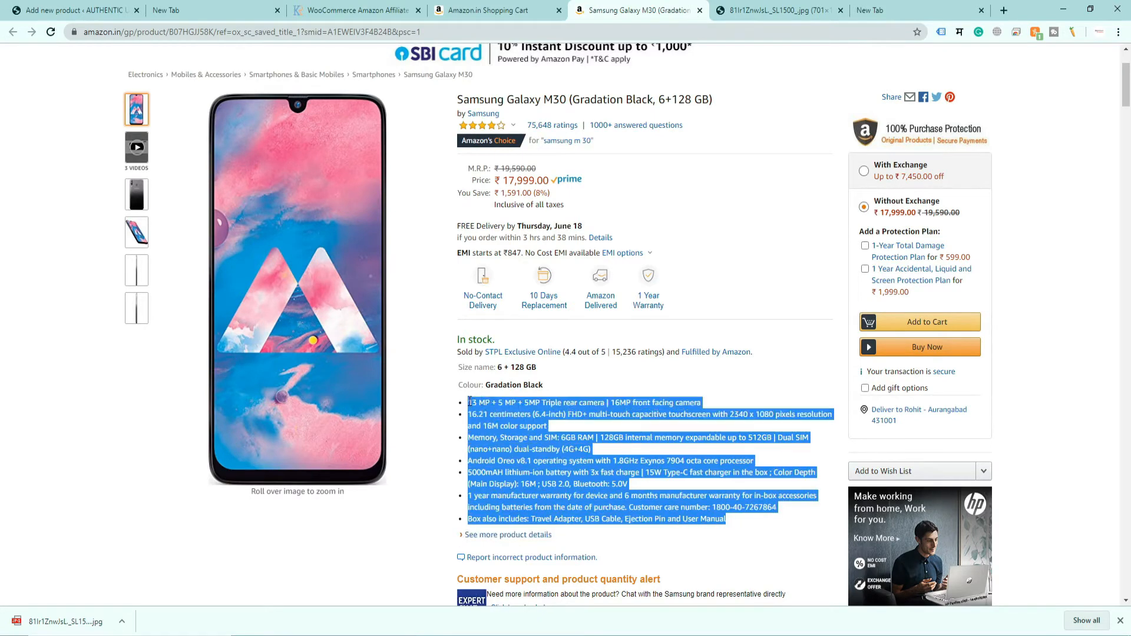
{"action": "left_click", "coordinate": [71, 10]}
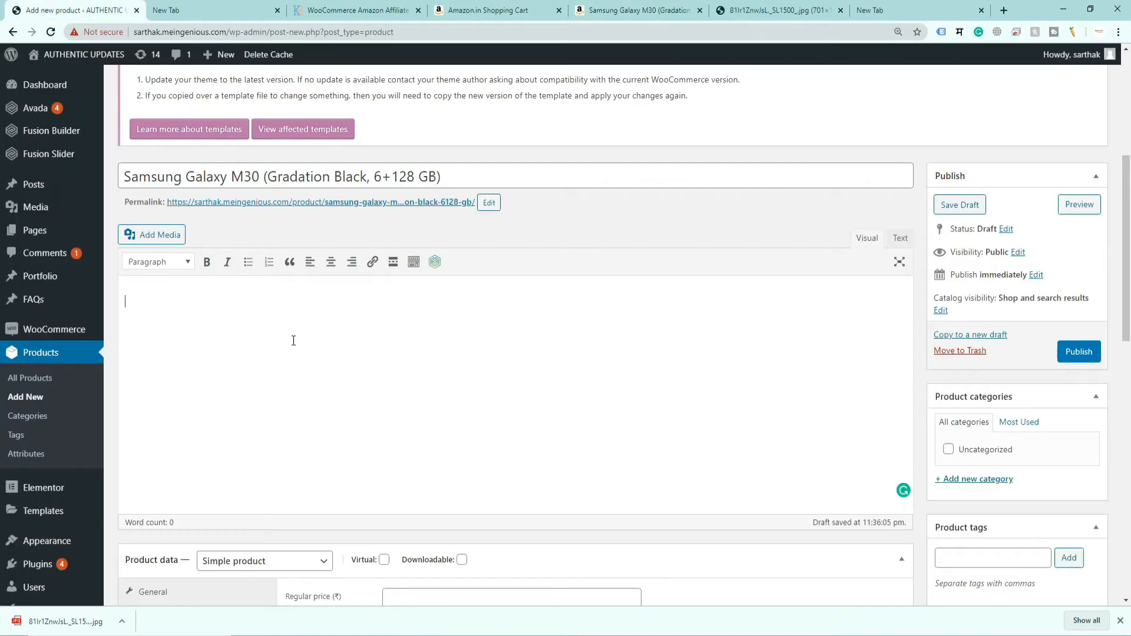
{"action": "key", "text": "ctrl+v"}
- Copy the phone's price from the Amazon page into the WooCommerce regular price and trim it to 17999
{"action": "scroll", "coordinate": [341, 480], "scroll_direction": "down", "scroll_amount": 3}
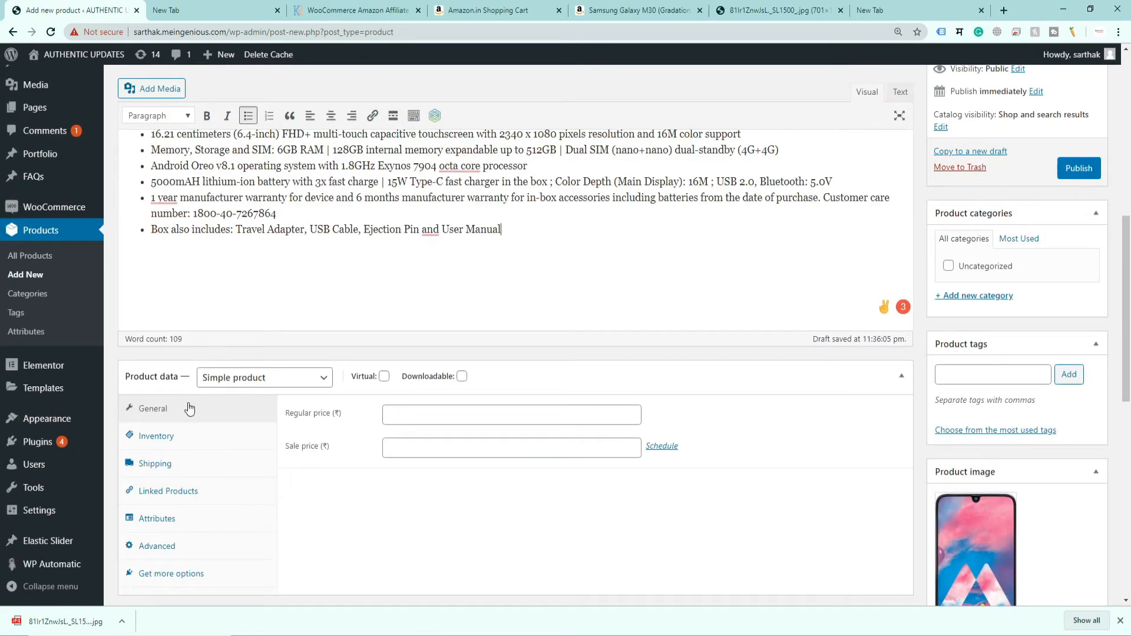
{"action": "left_click", "coordinate": [440, 414]}
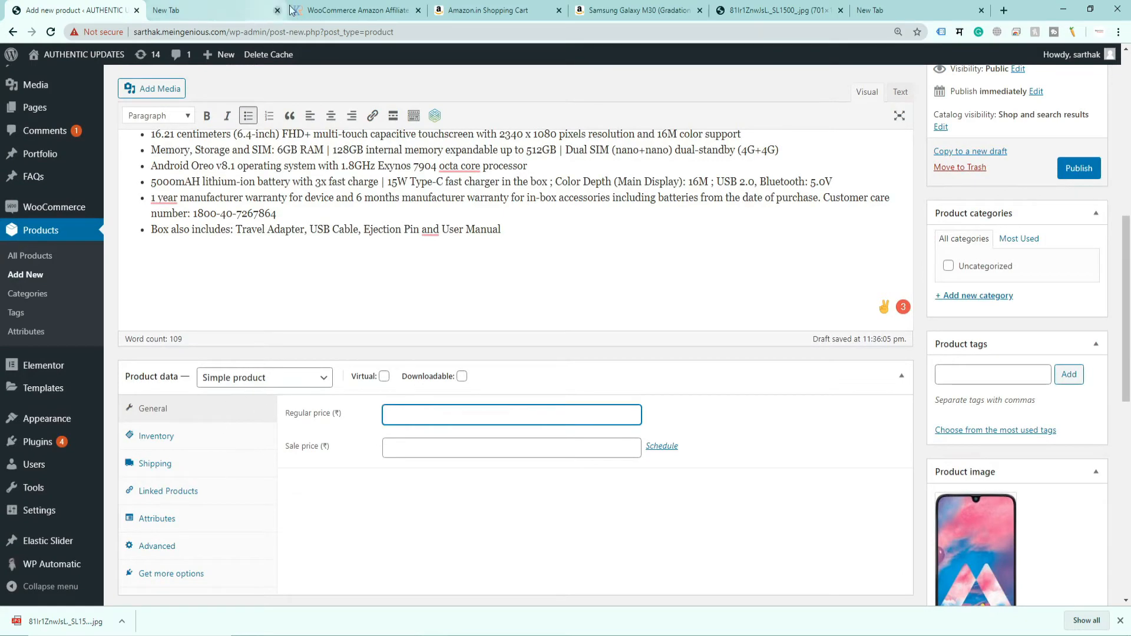
{"action": "left_click", "coordinate": [596, 9]}
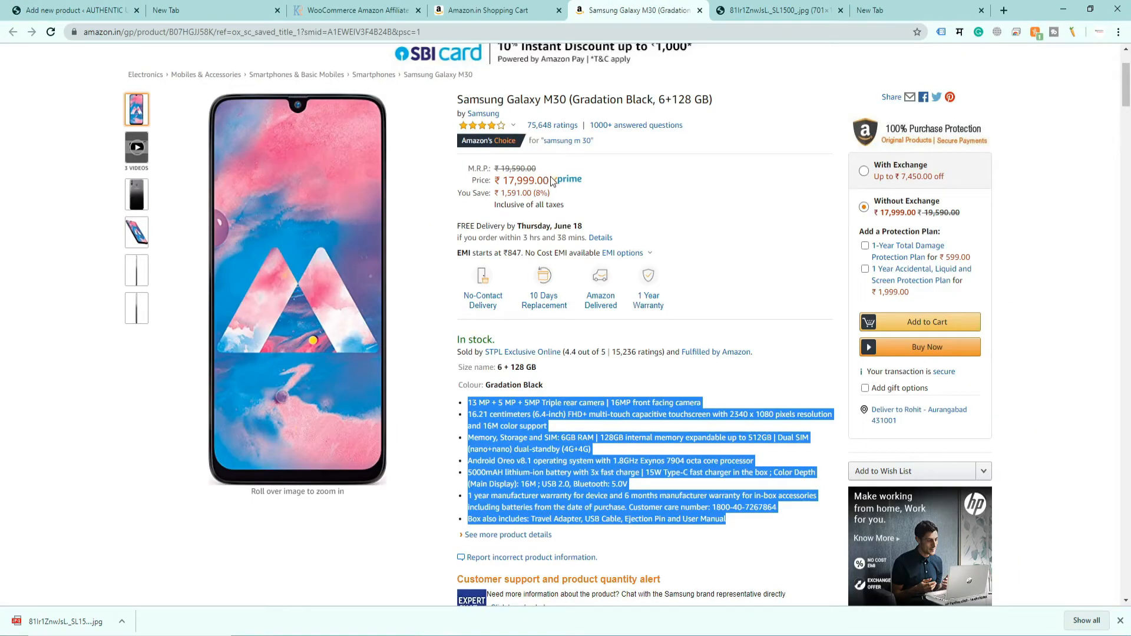
{"action": "left_click_drag", "start_coordinate": [550, 181], "coordinate": [500, 182]}
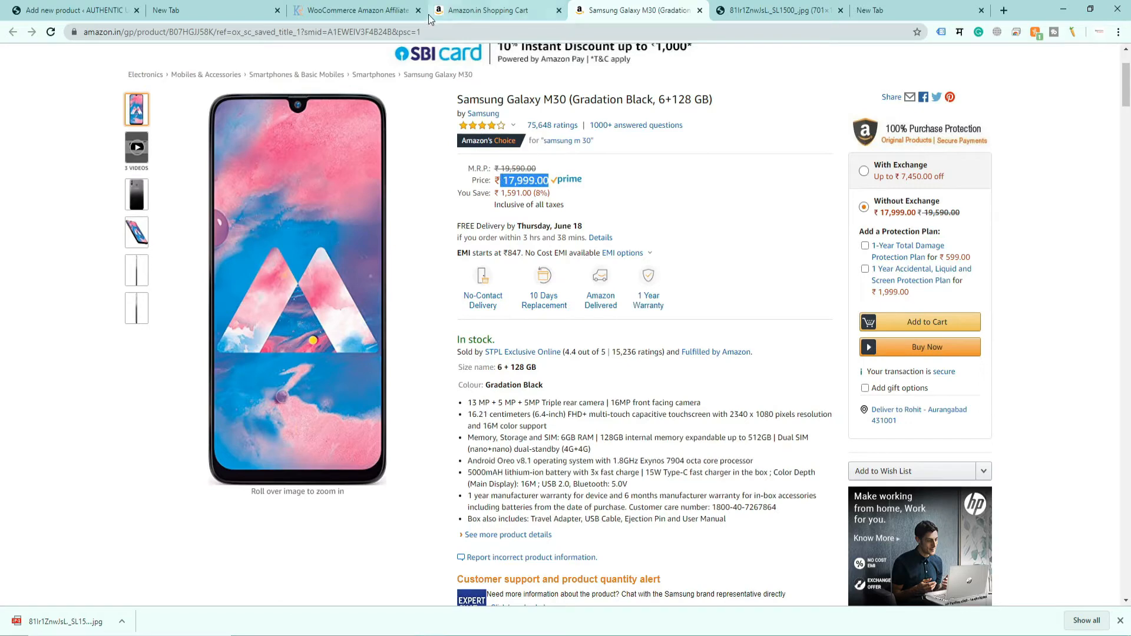
{"action": "key", "text": "ctrl+c"}
{"action": "left_click", "coordinate": [74, 10]}
{"action": "key", "text": "ctrl+v"}
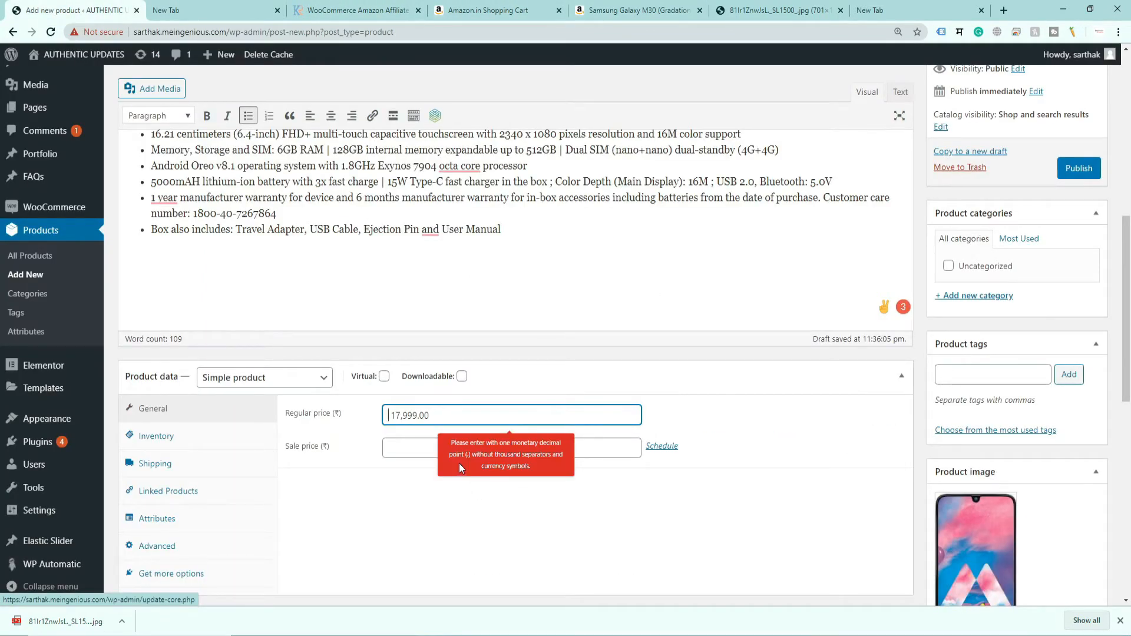
{"action": "key", "text": "BackSpace"}
{"action": "key", "text": "BackSpace"}
{"action": "key", "text": "BackSpace"}
{"action": "left_click", "coordinate": [400, 415]}
{"action": "key", "text": "BackSpace"}
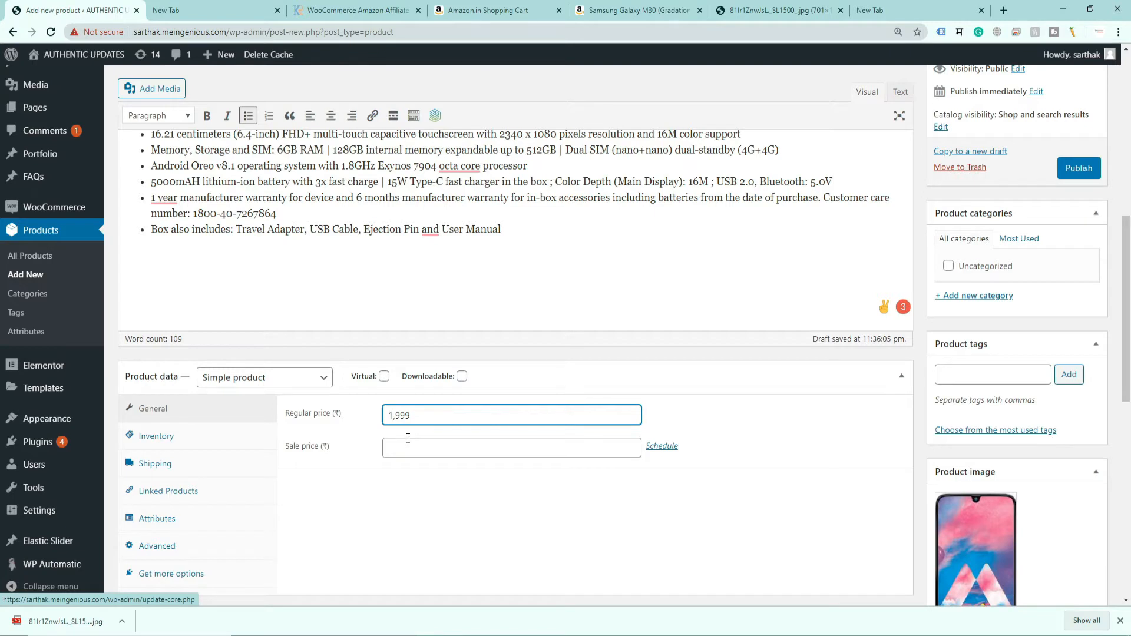
{"action": "type", "text": "7"}
{"action": "key", "text": "Delete"}
- Try to set the product's sale price to 17999 with the price copied from Amazon
{"action": "left_click", "coordinate": [406, 445]}
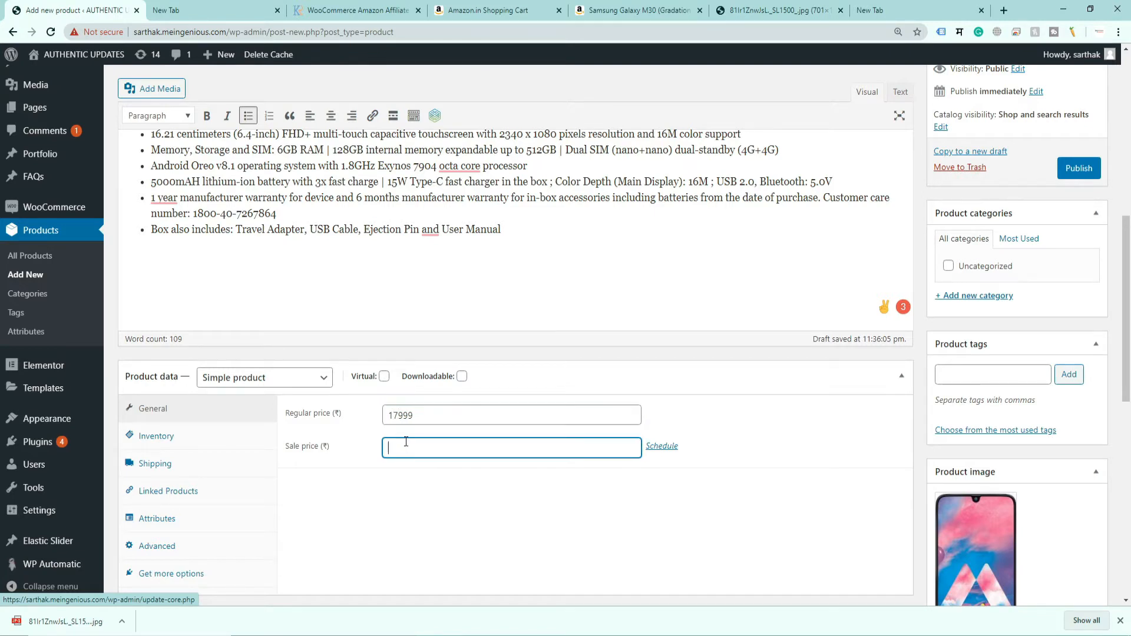
{"action": "key", "text": "ctrl+v"}
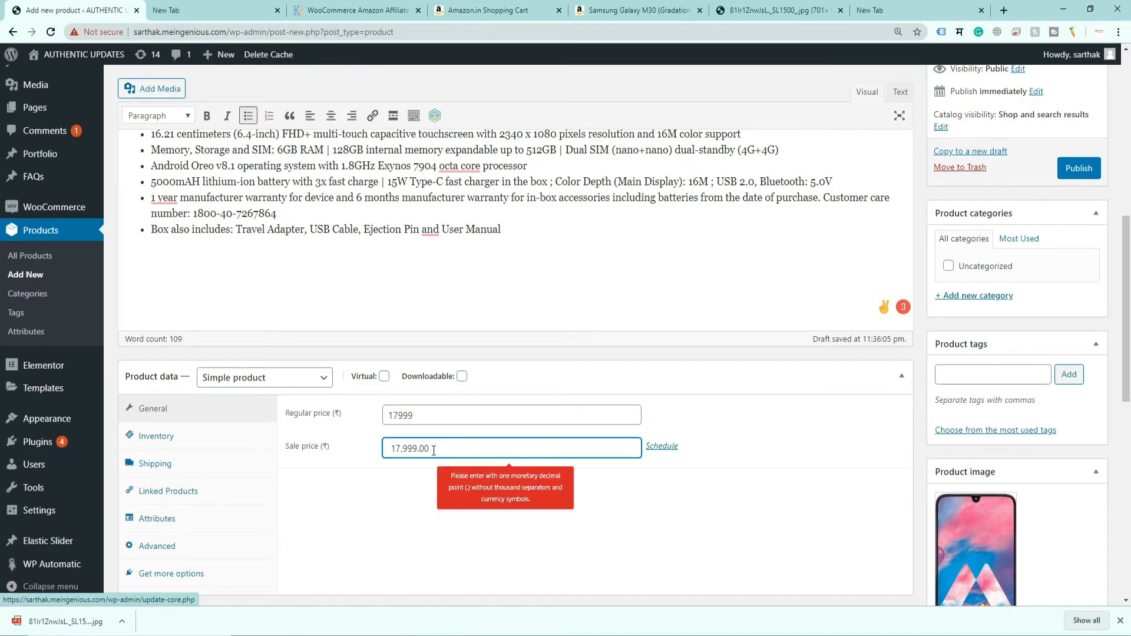
{"action": "key", "text": "BackSpace"}
{"action": "left_click", "coordinate": [404, 450]}
{"action": "key", "text": "BackSpace"}
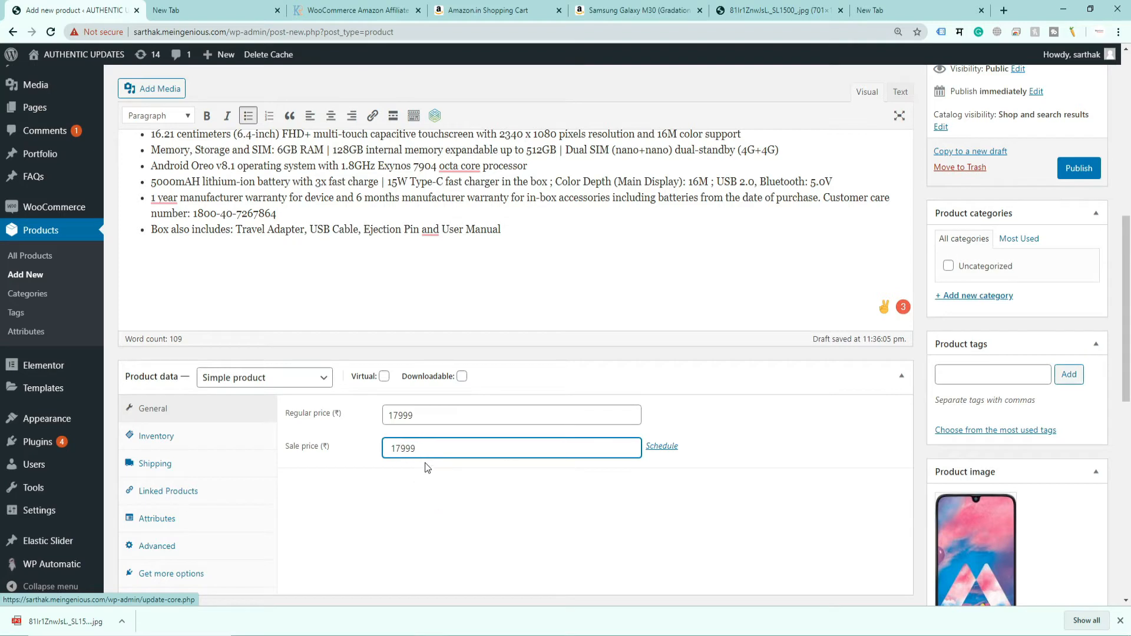
{"action": "left_click", "coordinate": [427, 490]}
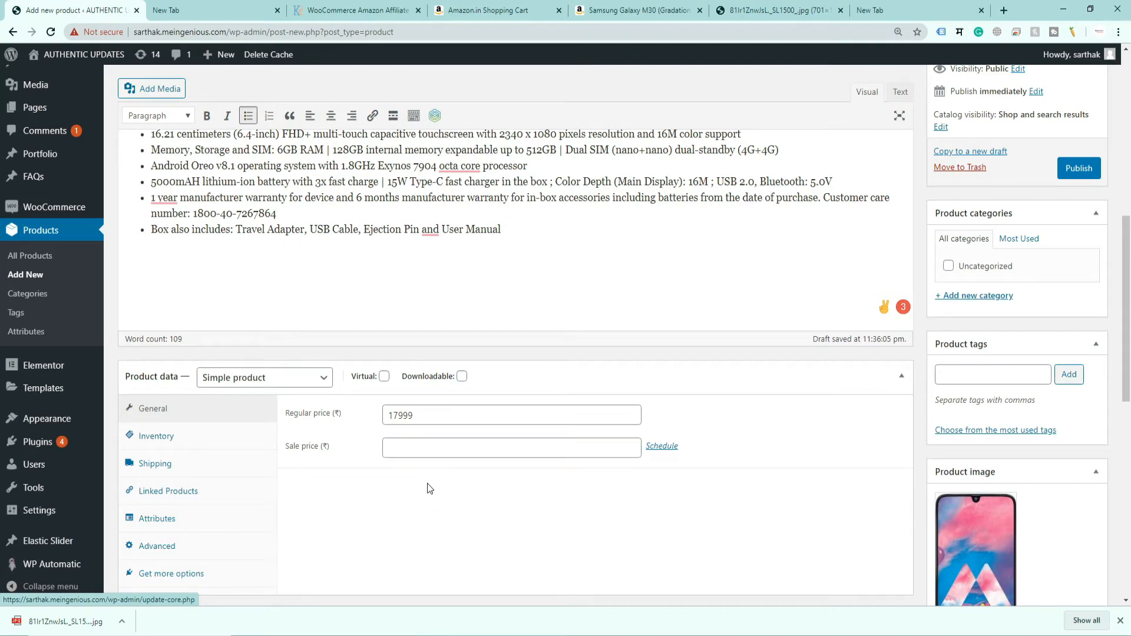
- Review the product's inventory and shipping settings
{"action": "left_click", "coordinate": [188, 436]}
{"action": "left_click", "coordinate": [190, 464]}
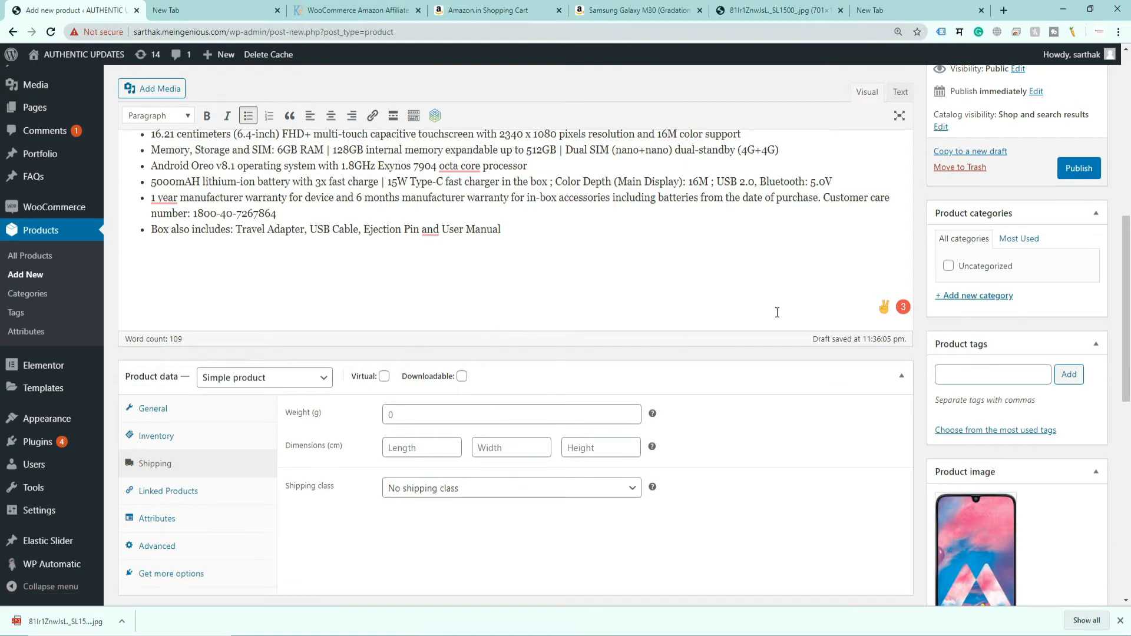
{"action": "scroll", "coordinate": [777, 312], "scroll_direction": "down", "scroll_amount": 2}
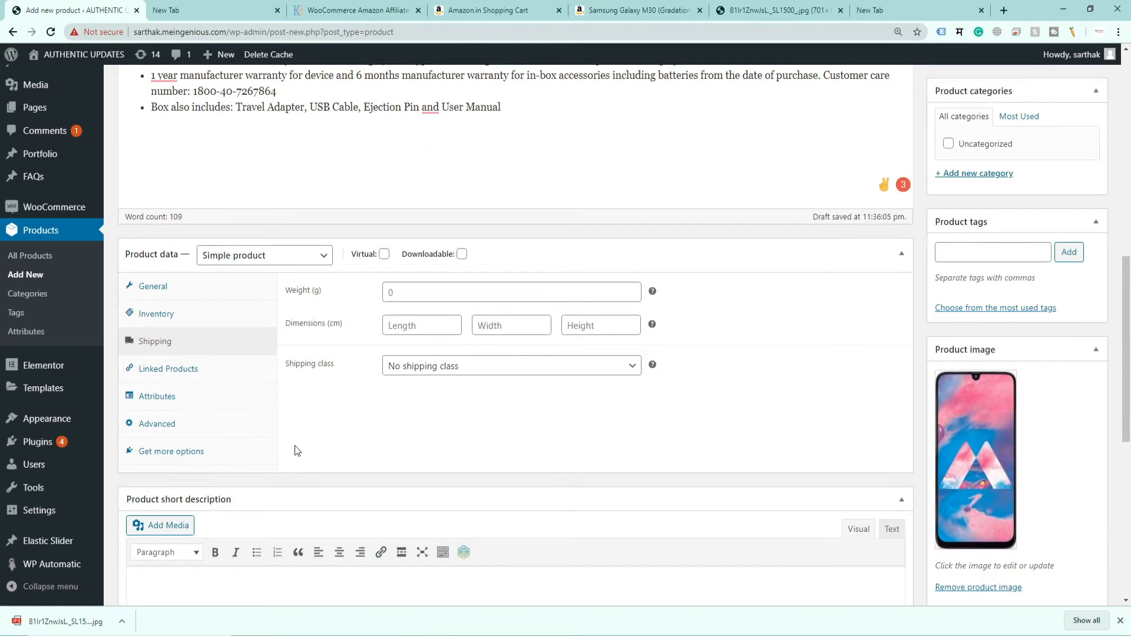
{"action": "scroll", "coordinate": [236, 434], "scroll_direction": "up", "scroll_amount": 2}
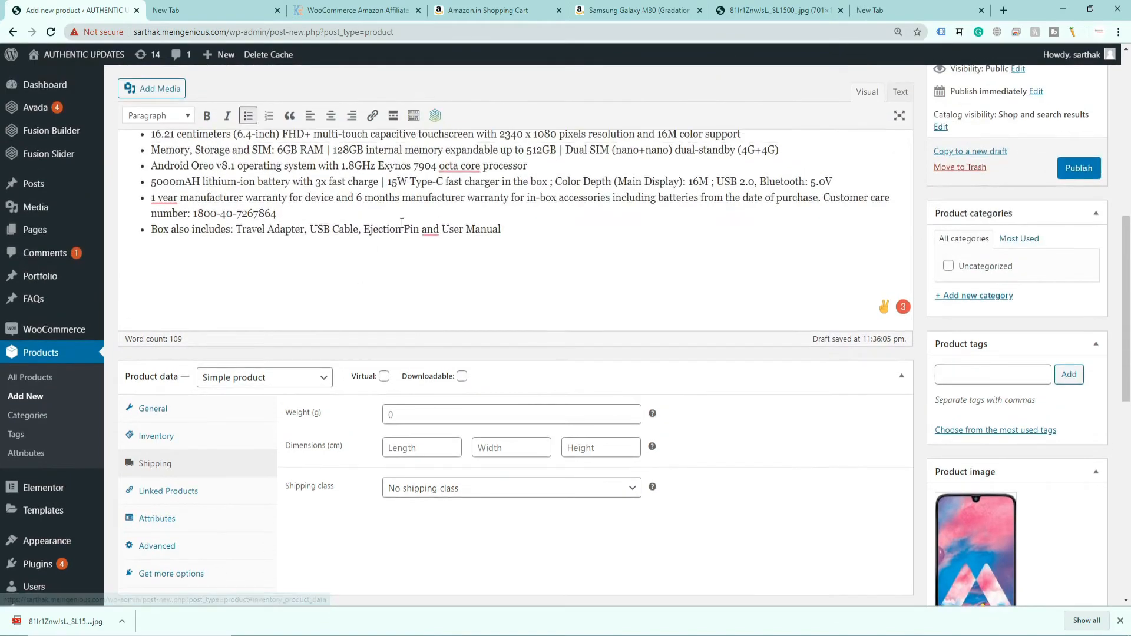
- Add an empty line below the description's feature list and show the description as HTML in Text mode
{"action": "left_click", "coordinate": [403, 228]}
{"action": "scroll", "coordinate": [407, 215], "scroll_direction": "up", "scroll_amount": 3}
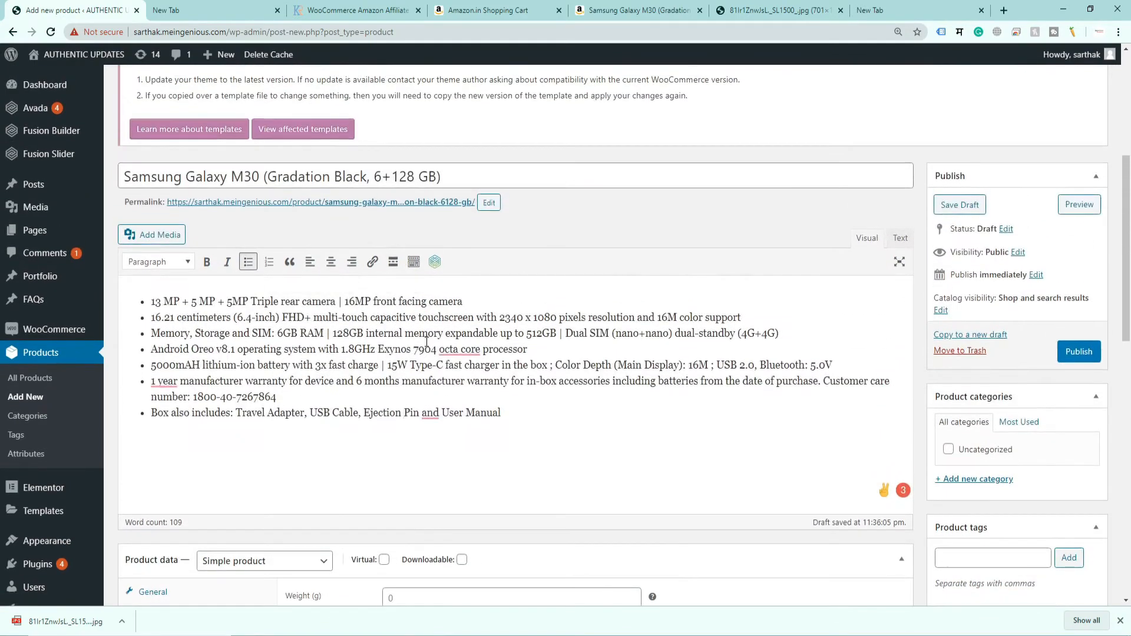
{"action": "scroll", "coordinate": [535, 397], "scroll_direction": "down", "scroll_amount": 6}
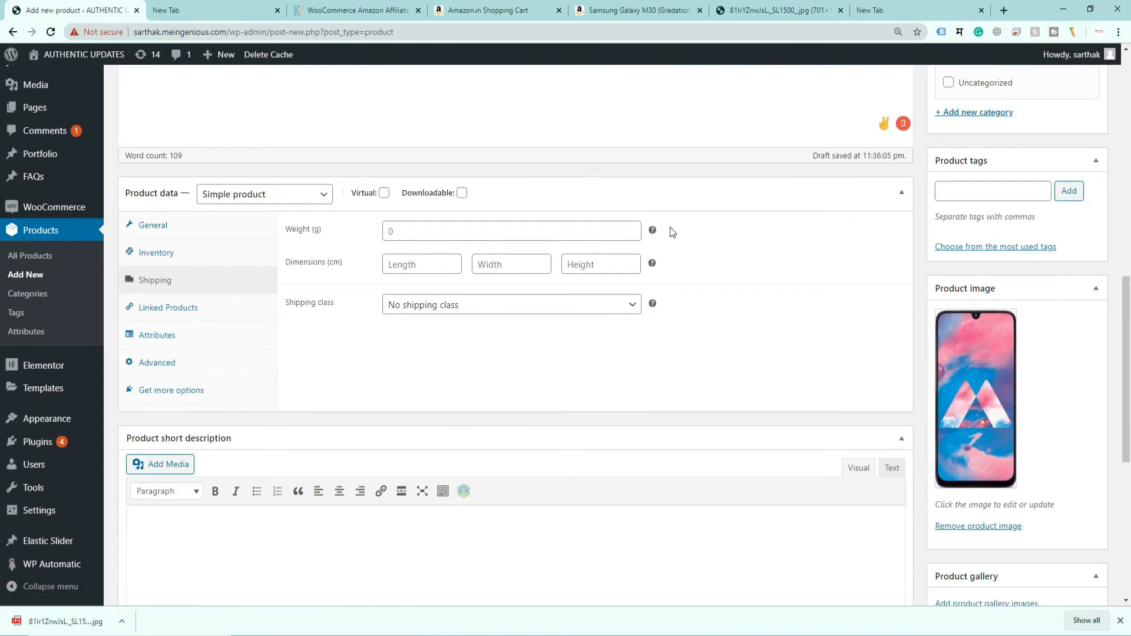
{"action": "scroll", "coordinate": [502, 414], "scroll_direction": "up", "scroll_amount": 2}
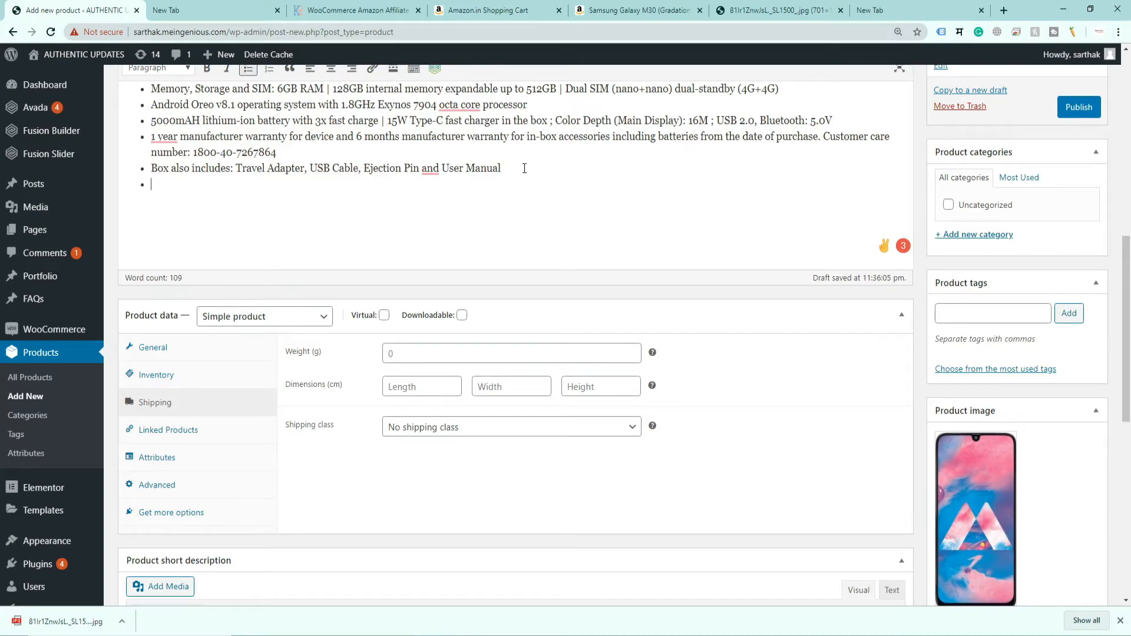
{"action": "key", "text": "Return"}
{"action": "scroll", "coordinate": [377, 239], "scroll_direction": "up", "scroll_amount": 4}
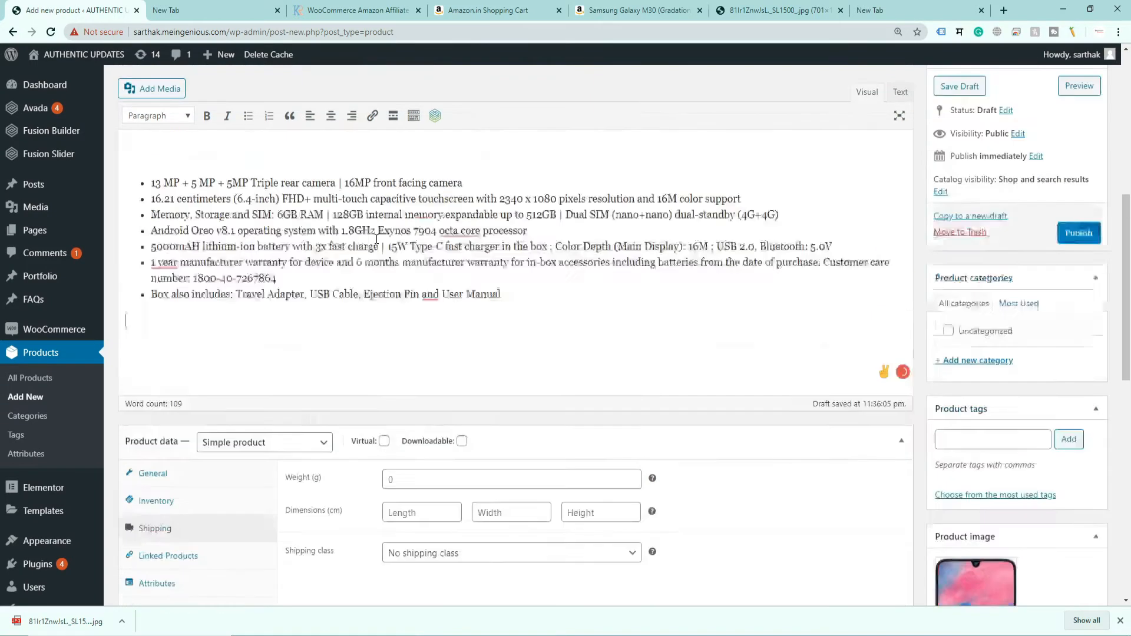
{"action": "left_click", "coordinate": [901, 239]}
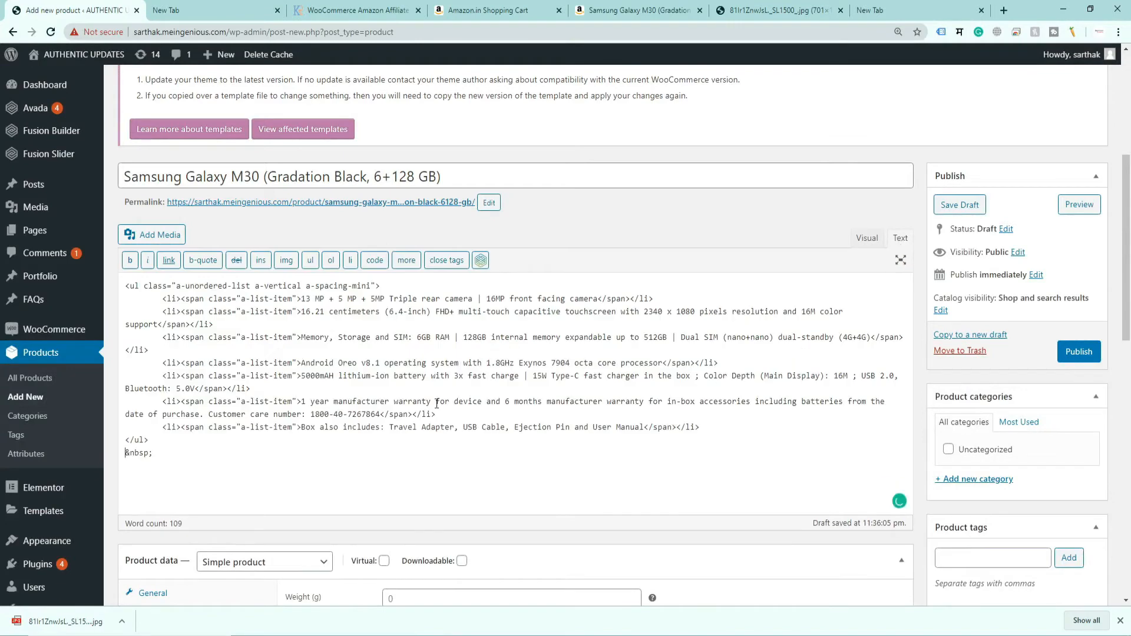
{"action": "left_click", "coordinate": [159, 458]}
{"action": "left_click", "coordinate": [192, 467]}
- Copy the Add to Cart Button form code from OneNote's Amazon Affiliate page to the end of the product description's HTML
{"action": "left_click", "coordinate": [467, 619]}
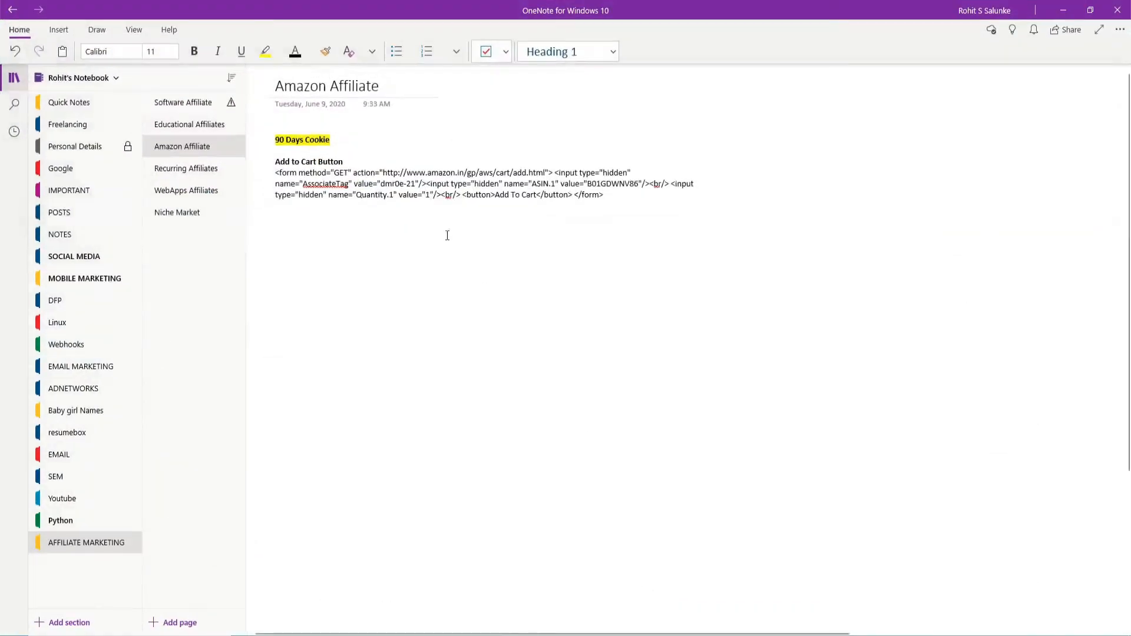
{"action": "left_click_drag", "start_coordinate": [619, 198], "coordinate": [275, 172]}
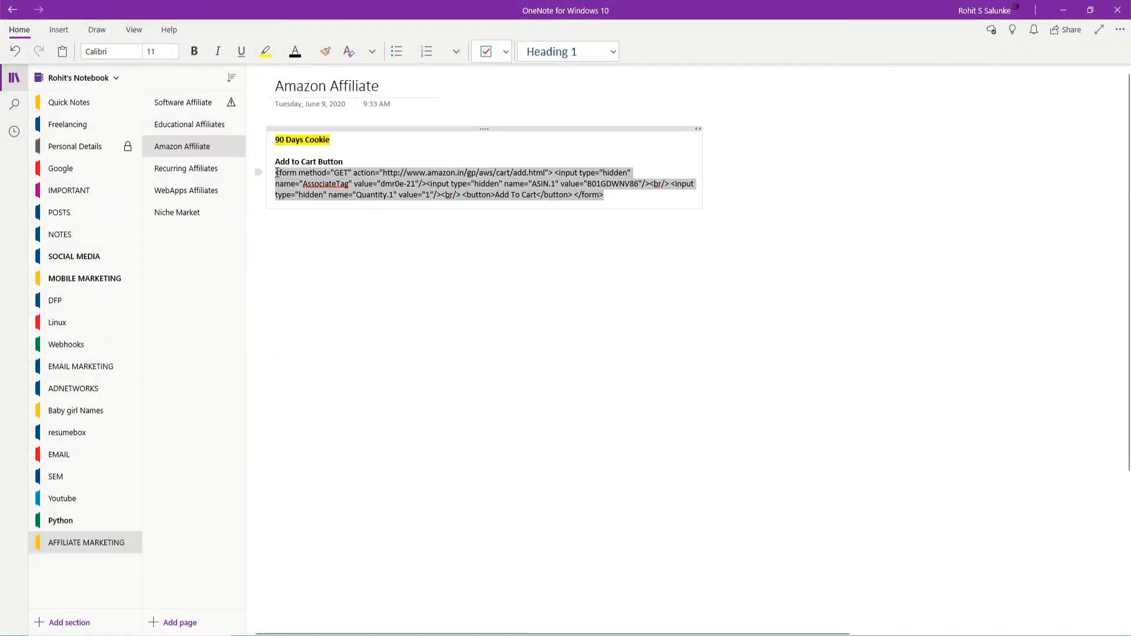
{"action": "key", "text": "ctrl+c"}
{"action": "key", "text": "alt+Tab"}
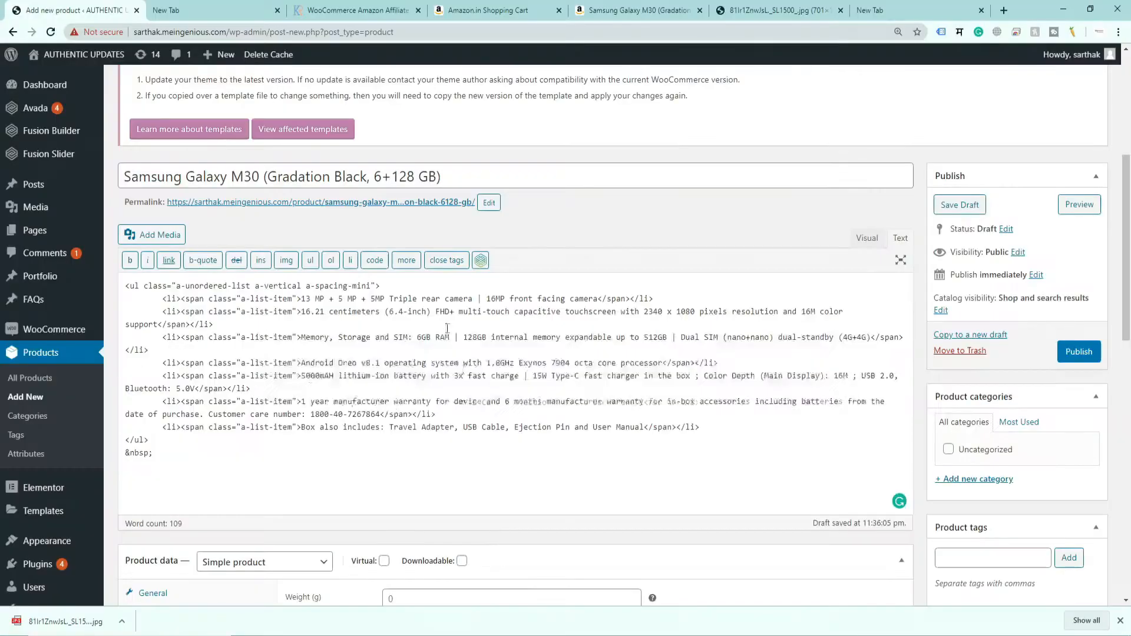
{"action": "key", "text": "ctrl+v"}
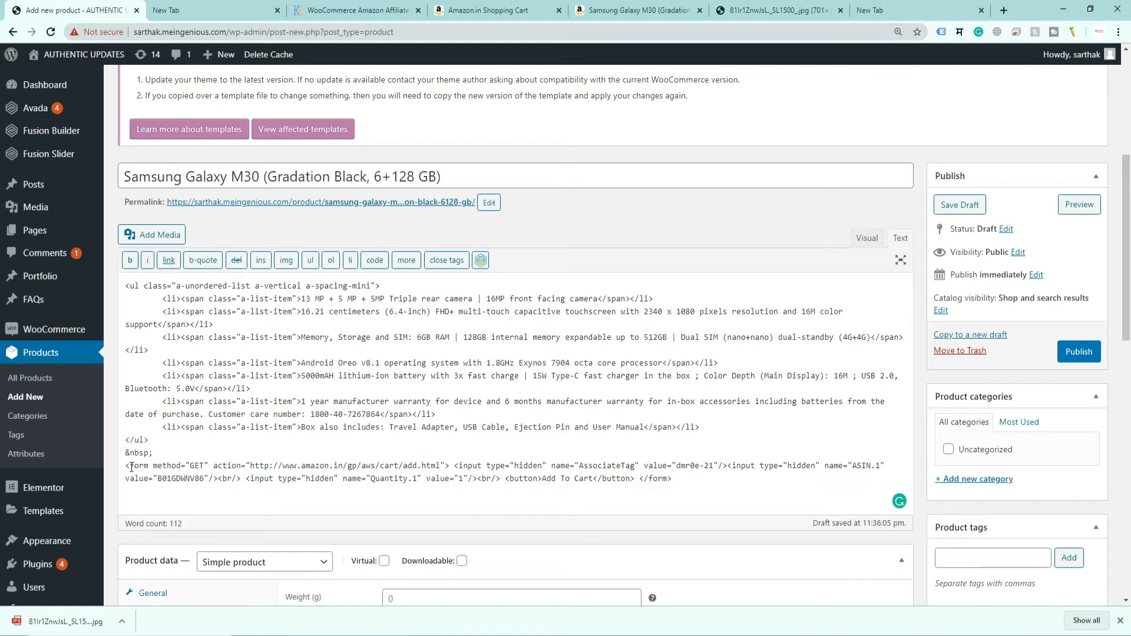
- Examine the AssociateTag value in the Add To Cart form code at the end of the description
{"action": "left_click_drag", "start_coordinate": [130, 465], "coordinate": [715, 466]}
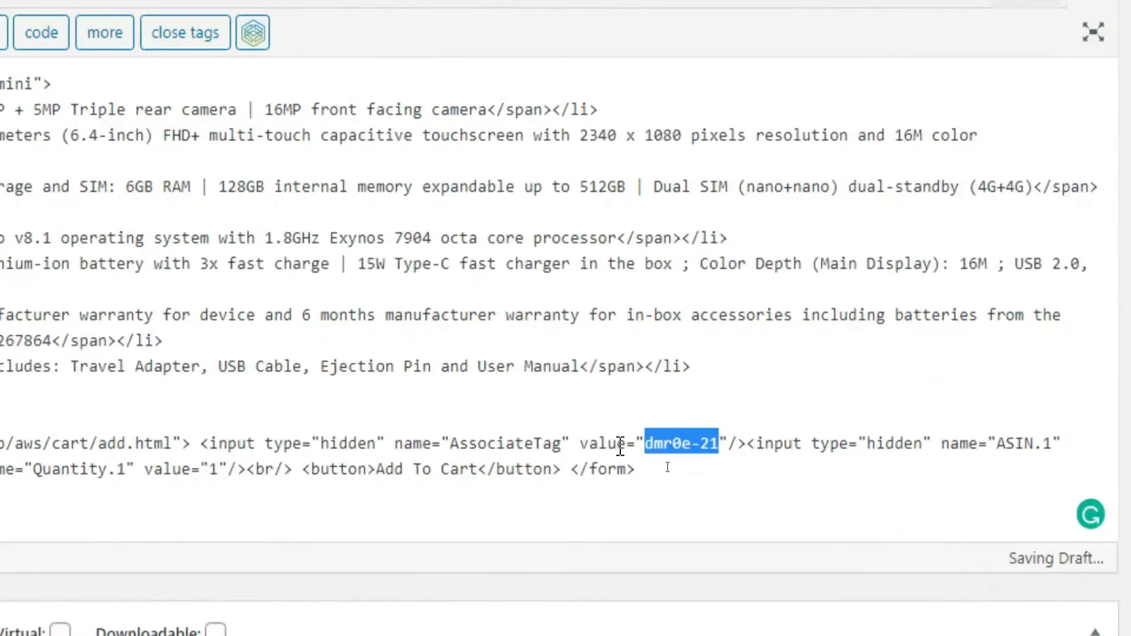
{"action": "left_click", "coordinate": [688, 475]}
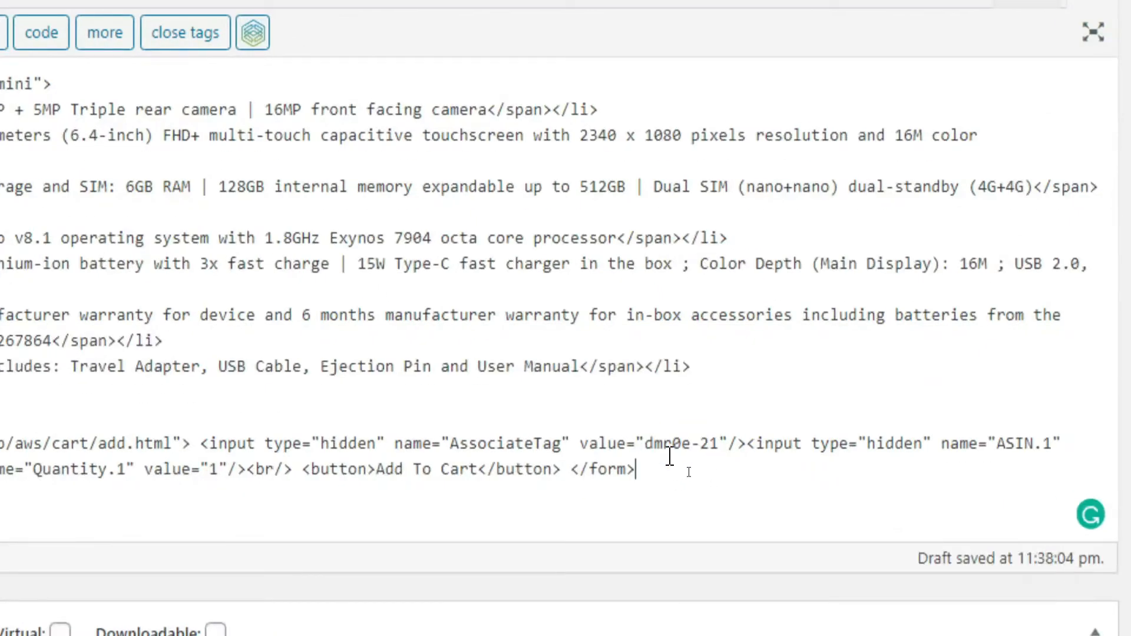
{"action": "left_click_drag", "start_coordinate": [643, 451], "coordinate": [730, 451]}
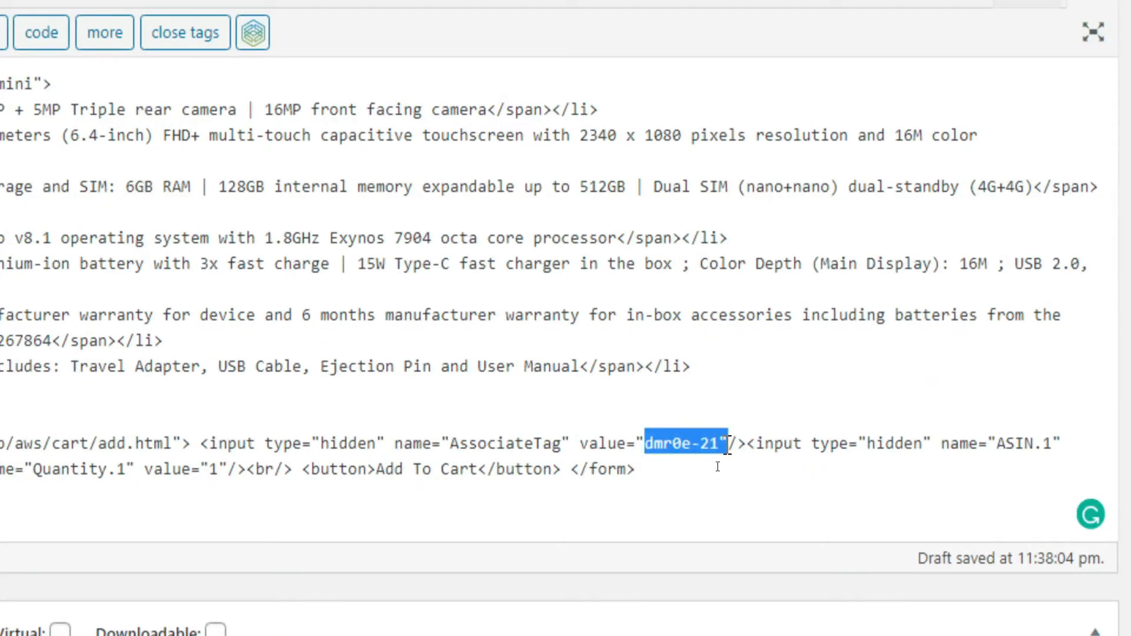
{"action": "left_click", "coordinate": [712, 451]}
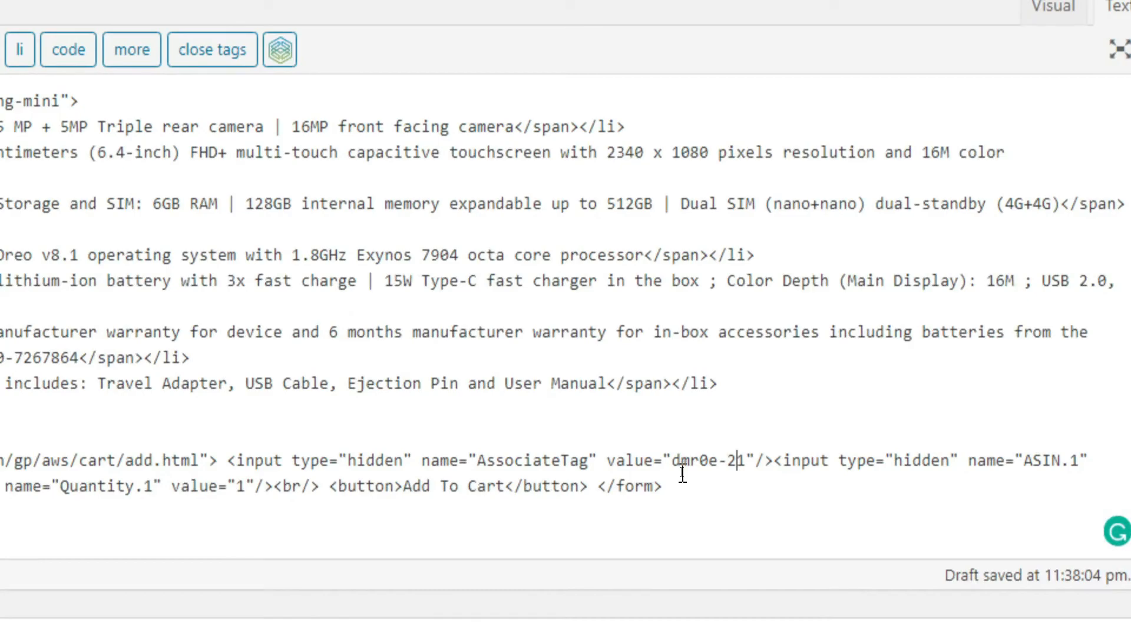
{"action": "key", "text": "ctrl+Tab"}
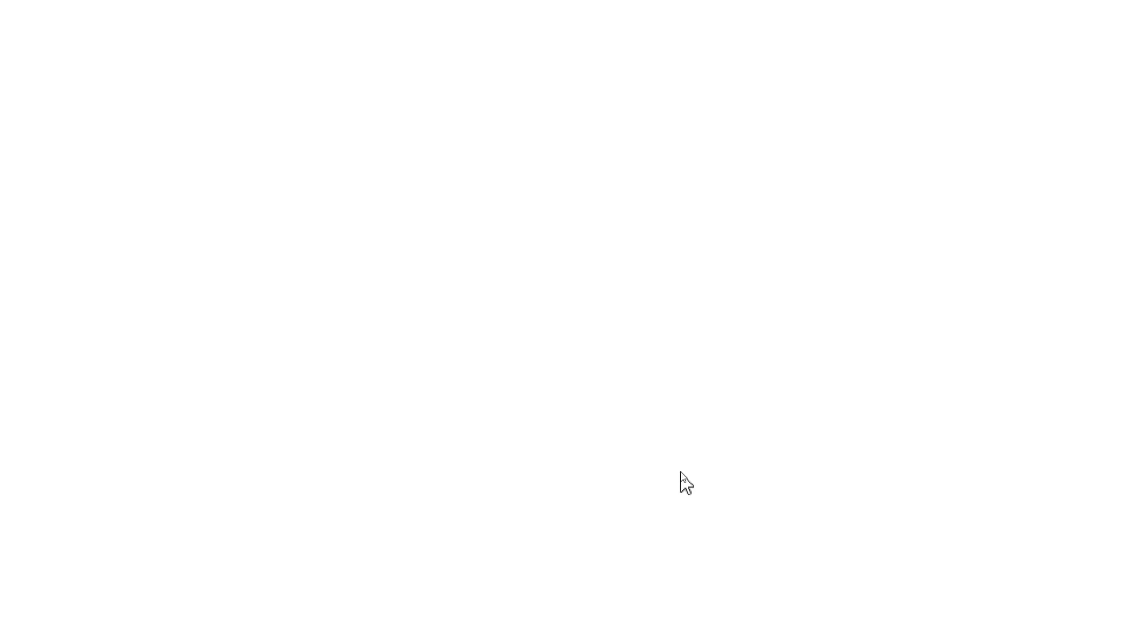
{"action": "key", "text": "alt+Tab"}
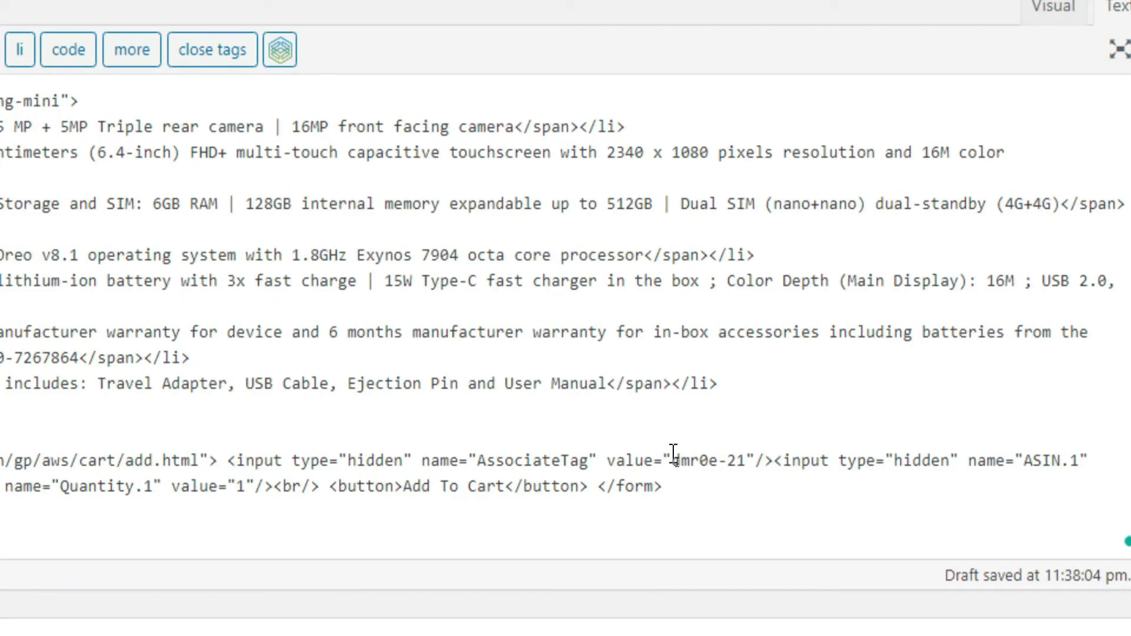
{"action": "left_click_drag", "start_coordinate": [672, 460], "coordinate": [745, 470]}
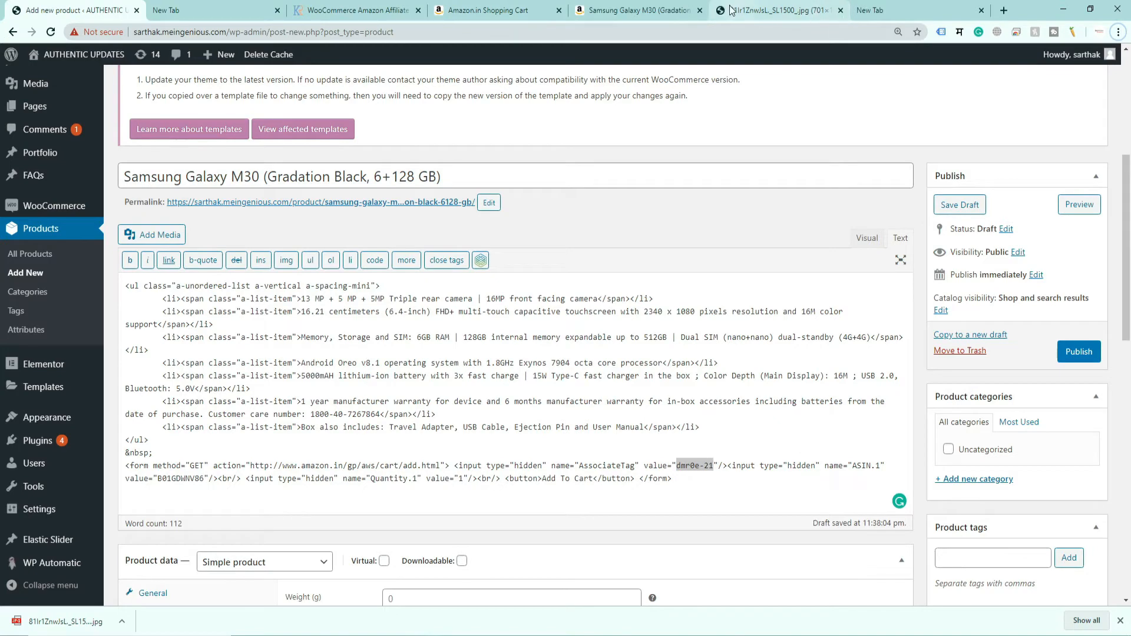
- Search Google for "amazon affiliate", open Amazon.in Associates Central and check the account's store ID
{"action": "left_click", "coordinate": [476, 16]}
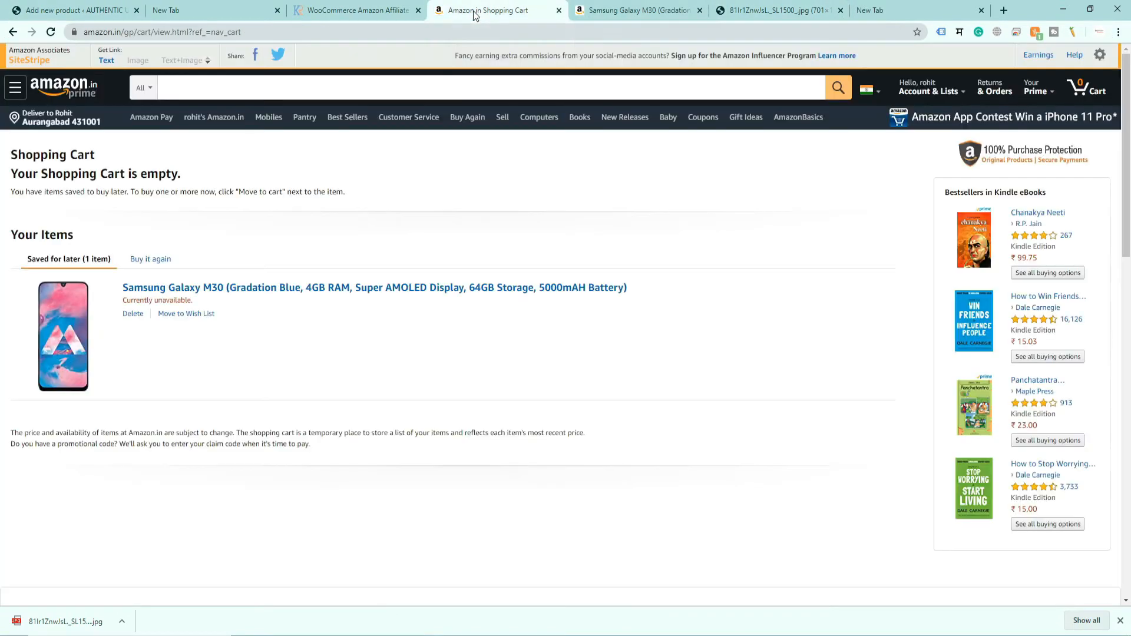
{"action": "left_click", "coordinate": [640, 10]}
{"action": "left_click", "coordinate": [523, 12]}
{"action": "left_click", "coordinate": [11, 33]}
{"action": "left_click", "coordinate": [12, 33]}
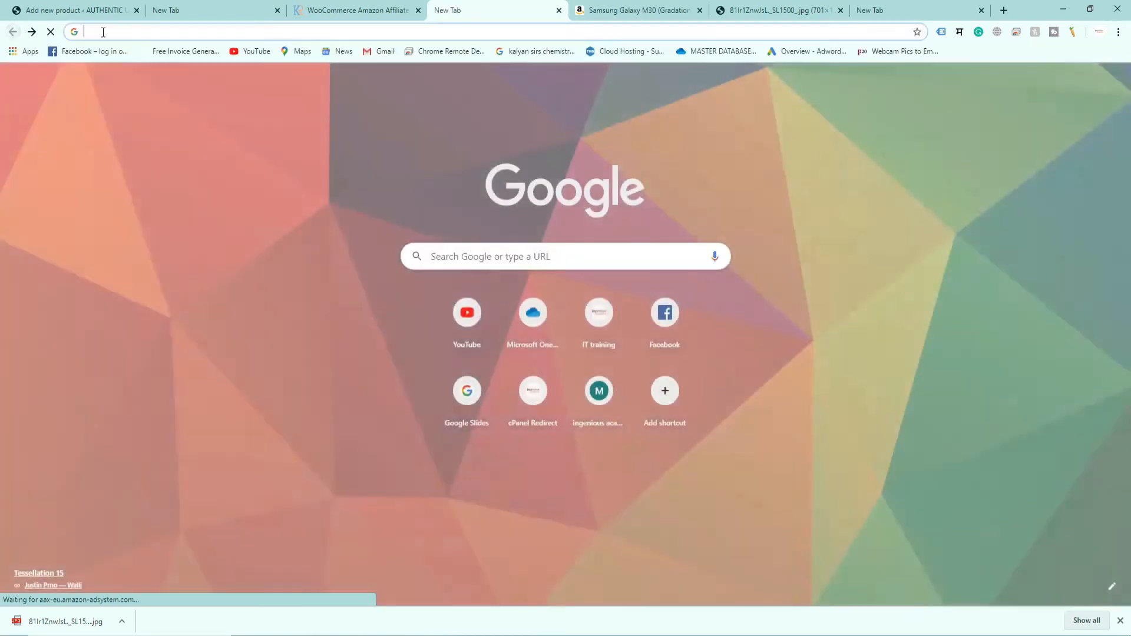
{"action": "left_click", "coordinate": [108, 32]}
{"action": "type", "text": "amazon a"}
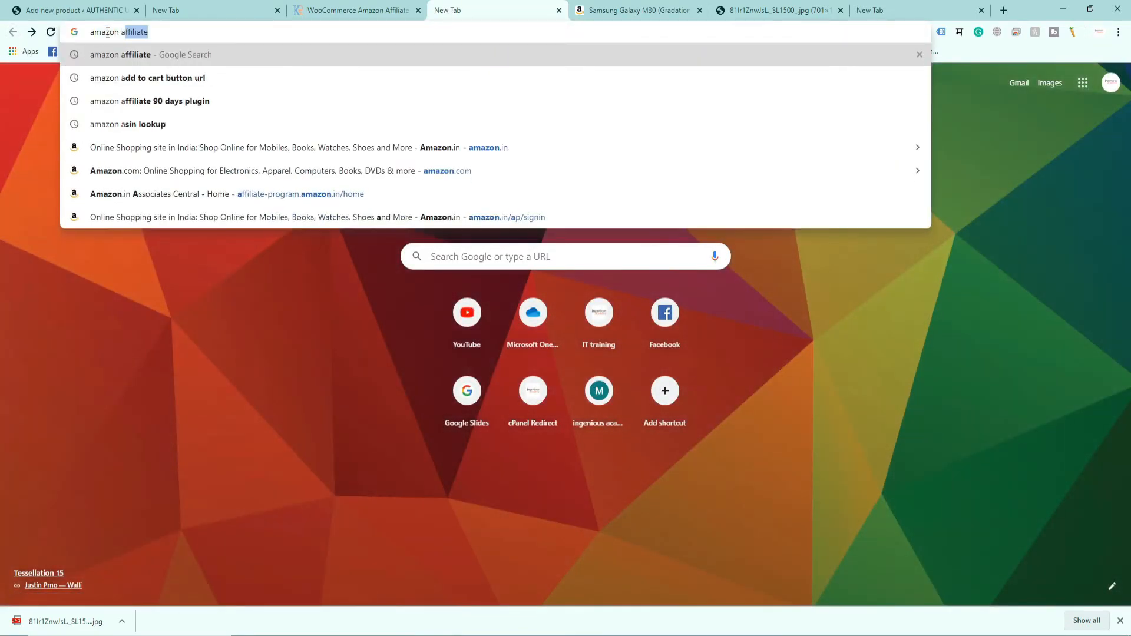
{"action": "key", "text": "Return"}
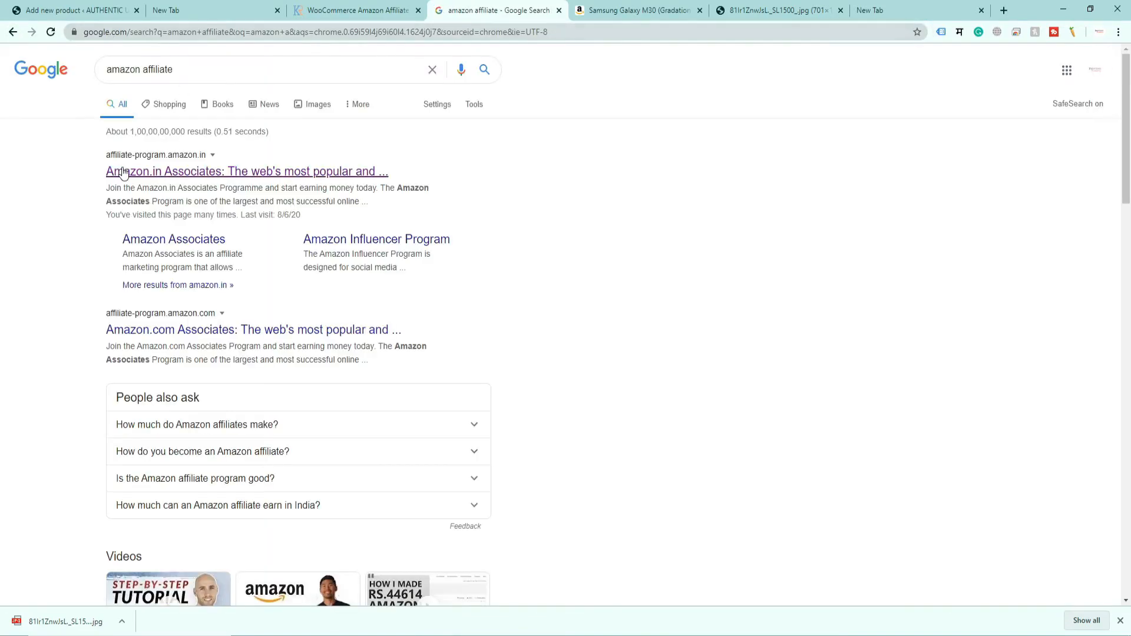
{"action": "left_click", "coordinate": [132, 171]}
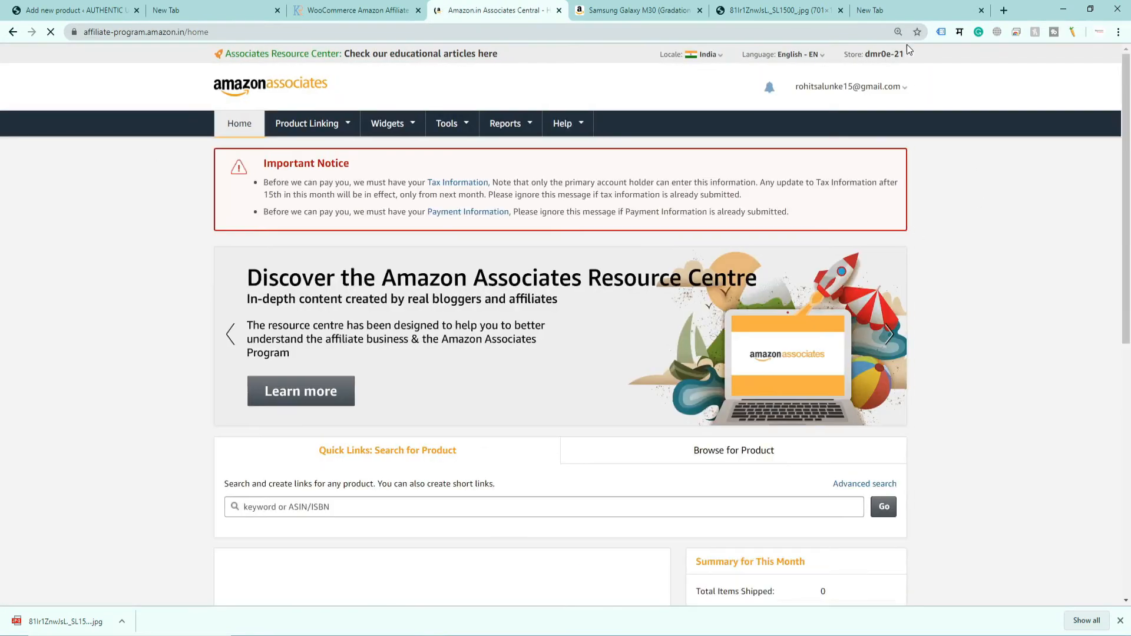
{"action": "triple_click", "coordinate": [869, 59]}
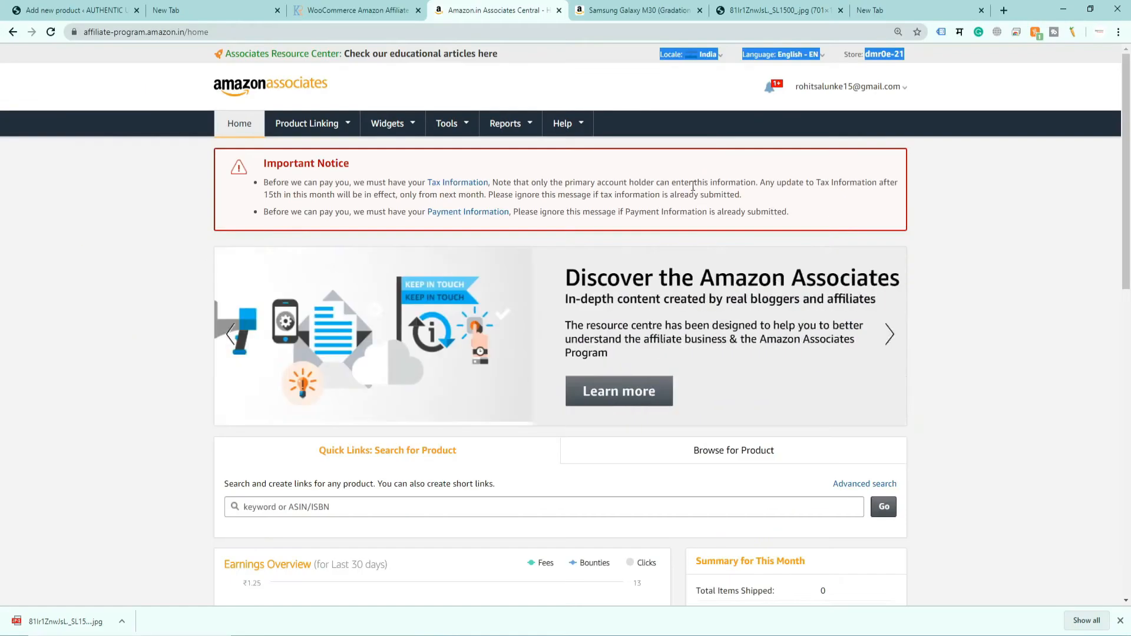
- Replace the ASIN.1 value in the description's Add To Cart form code with B07HGJJ58K, copied from the Samsung Galaxy M30's Amazon page address
{"action": "left_click", "coordinate": [76, 12]}
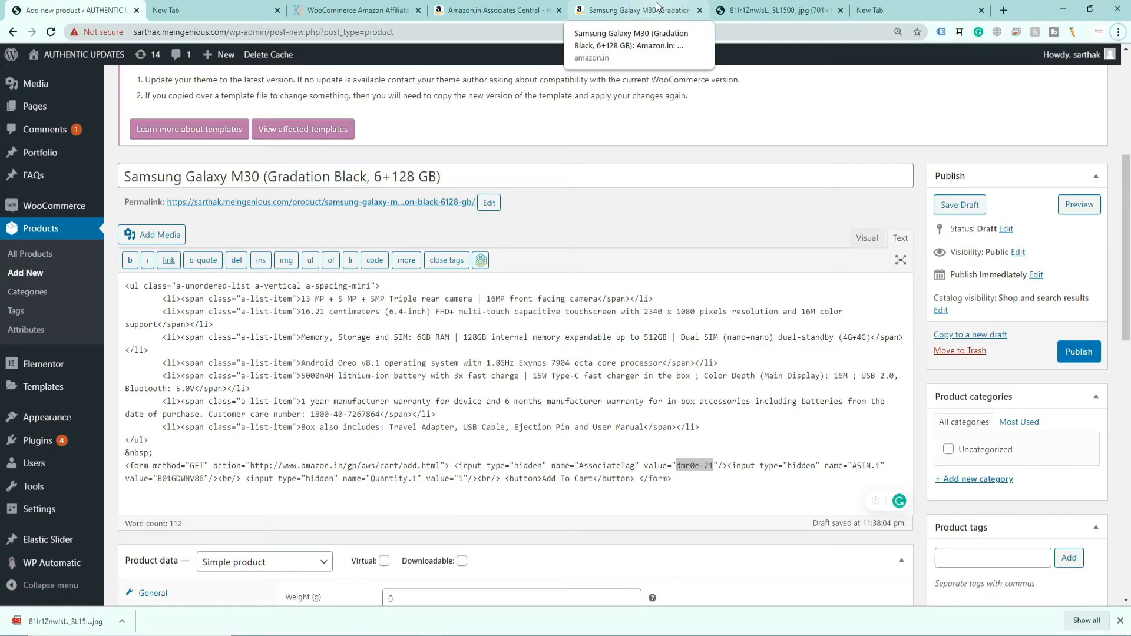
{"action": "left_click", "coordinate": [657, 7]}
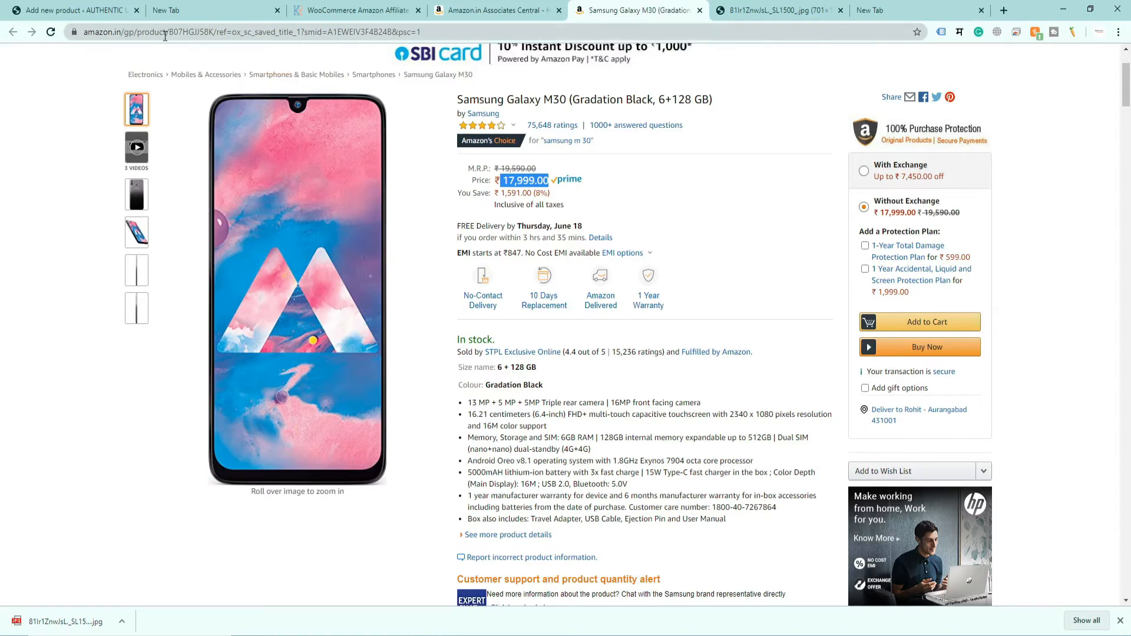
{"action": "left_click_drag", "start_coordinate": [170, 32], "coordinate": [213, 34]}
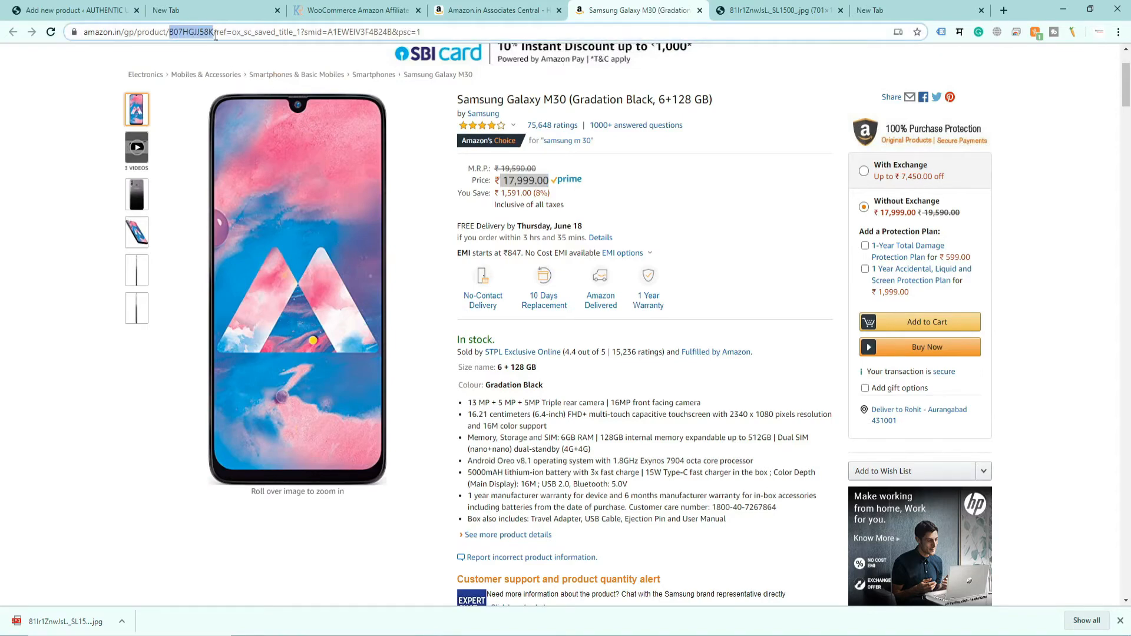
{"action": "right_click", "coordinate": [236, 34]}
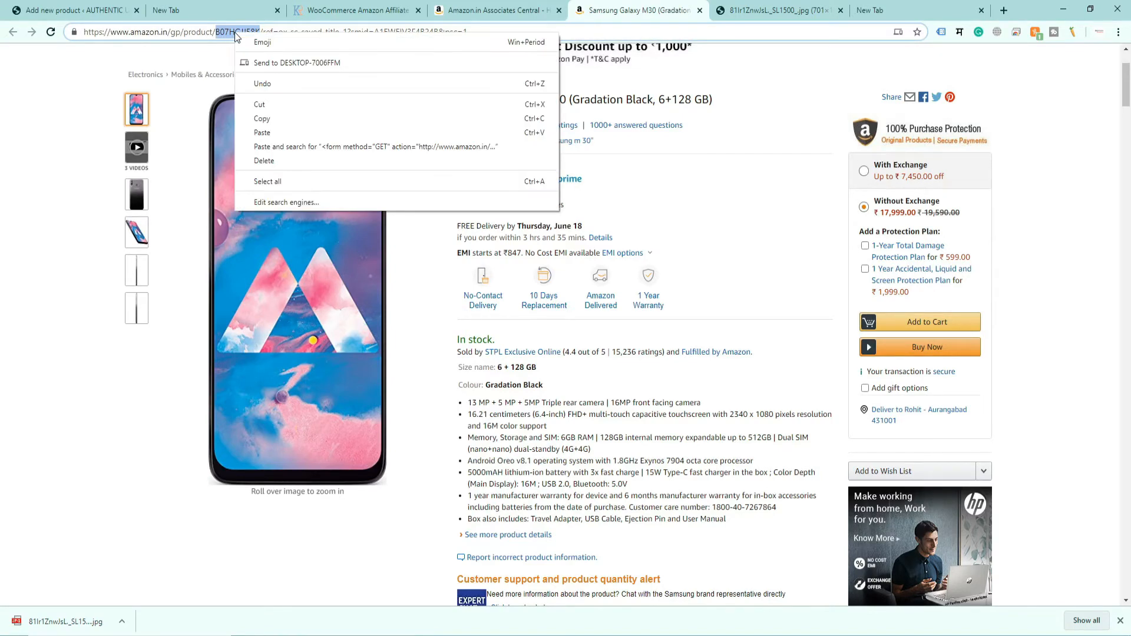
{"action": "left_click", "coordinate": [284, 118]}
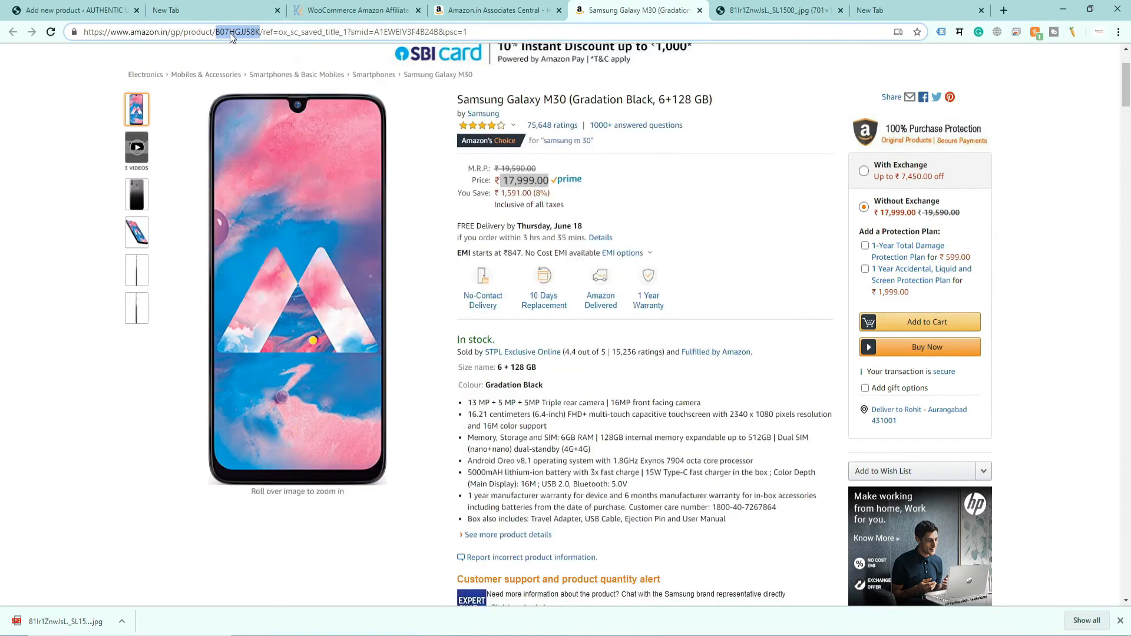
{"action": "right_click", "coordinate": [230, 33]}
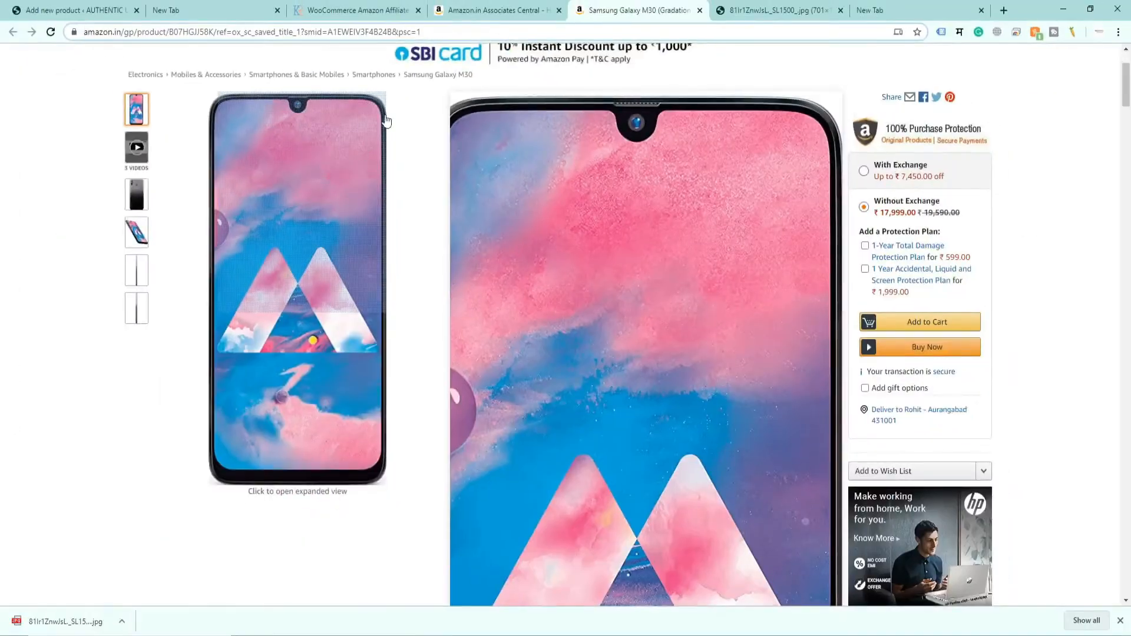
{"action": "left_click", "coordinate": [45, 12]}
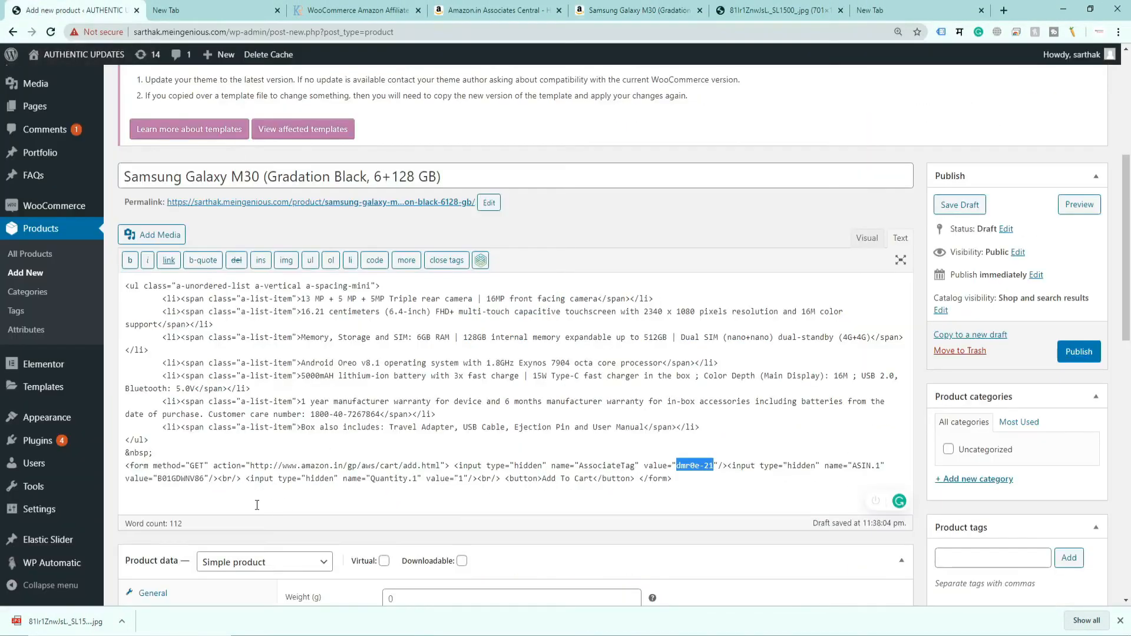
{"action": "left_click_drag", "start_coordinate": [203, 478], "coordinate": [158, 480]}
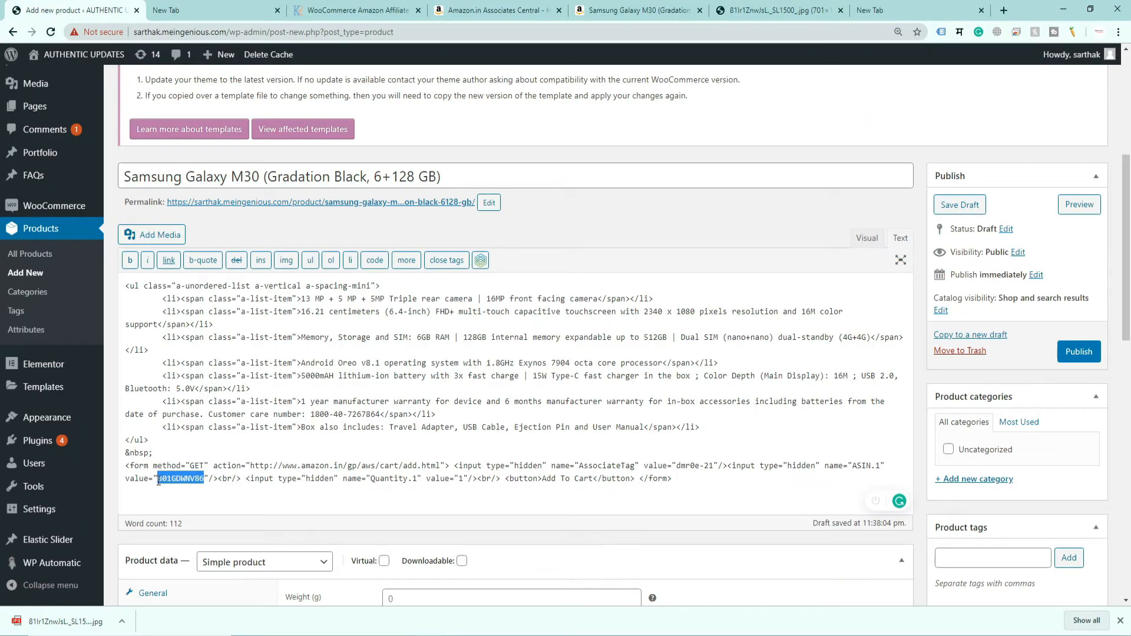
{"action": "key", "text": "ctrl+v"}
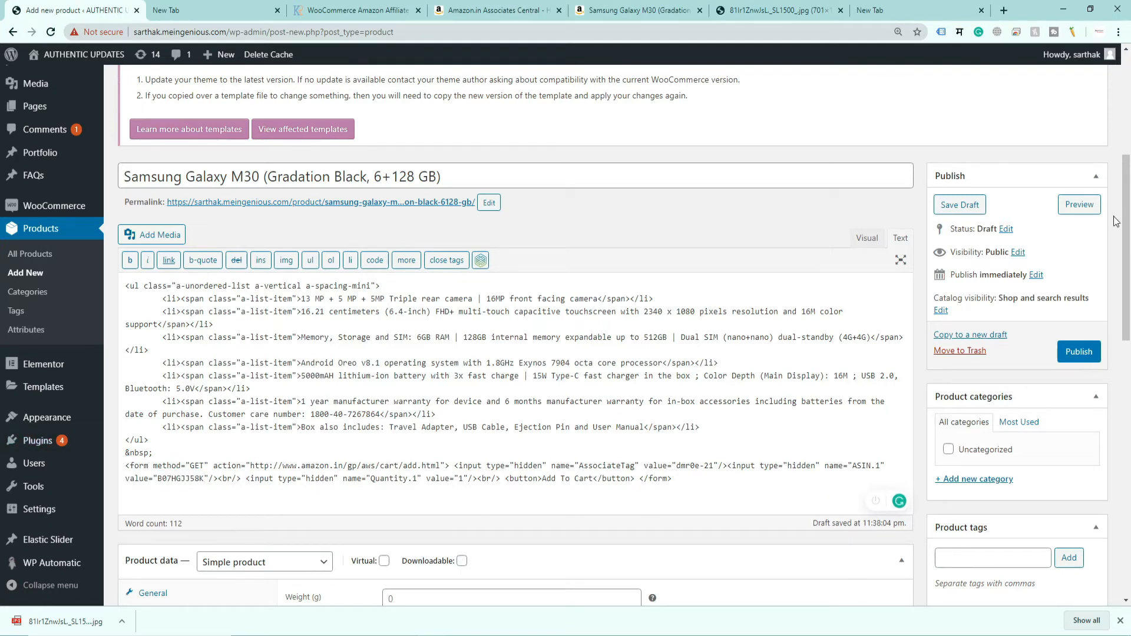
- Preview the Samsung Galaxy M30 product page and examine its description and the Add To Cart button below the feature list
{"action": "left_click", "coordinate": [1078, 206]}
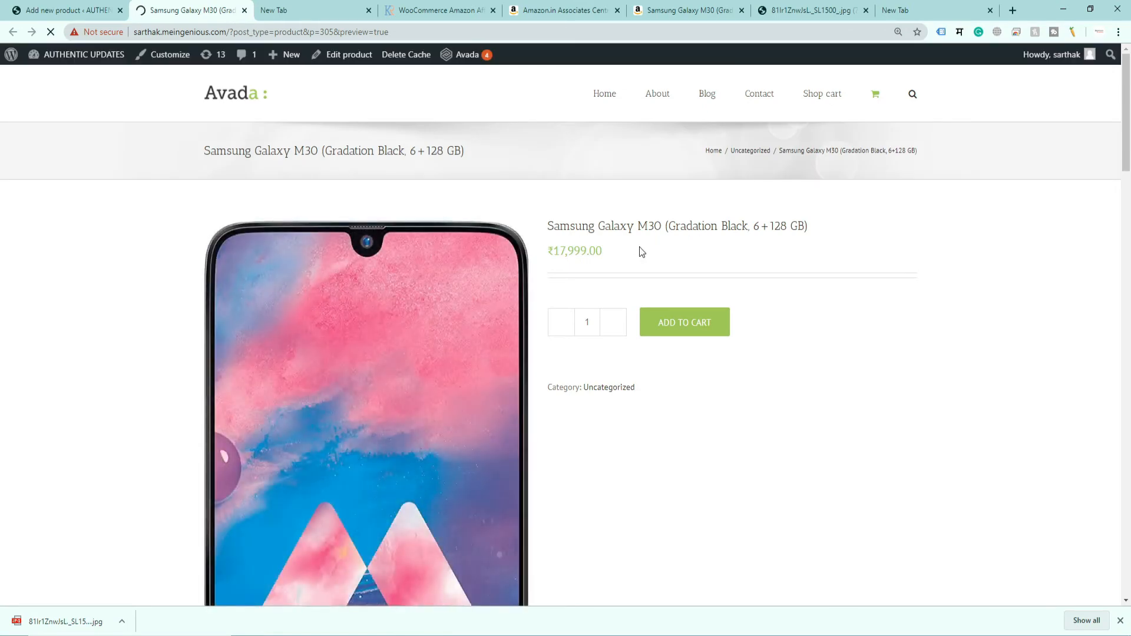
{"action": "scroll", "coordinate": [593, 286], "scroll_direction": "down", "scroll_amount": 10}
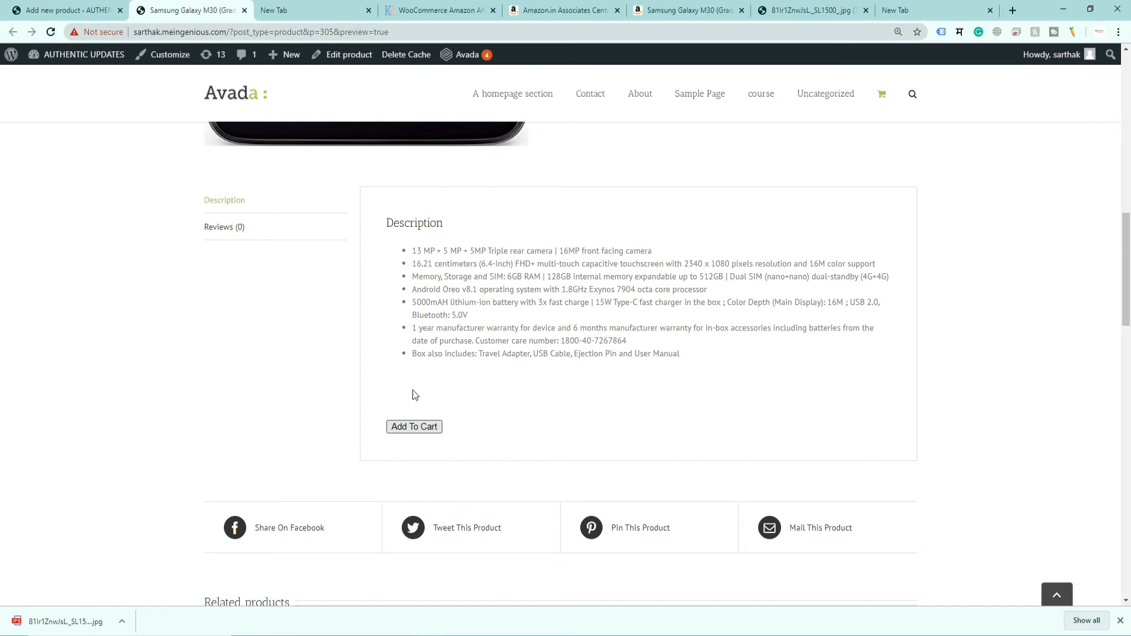
{"action": "scroll", "coordinate": [419, 324], "scroll_direction": "up", "scroll_amount": 8}
{"action": "scroll", "coordinate": [588, 334], "scroll_direction": "down", "scroll_amount": 6}
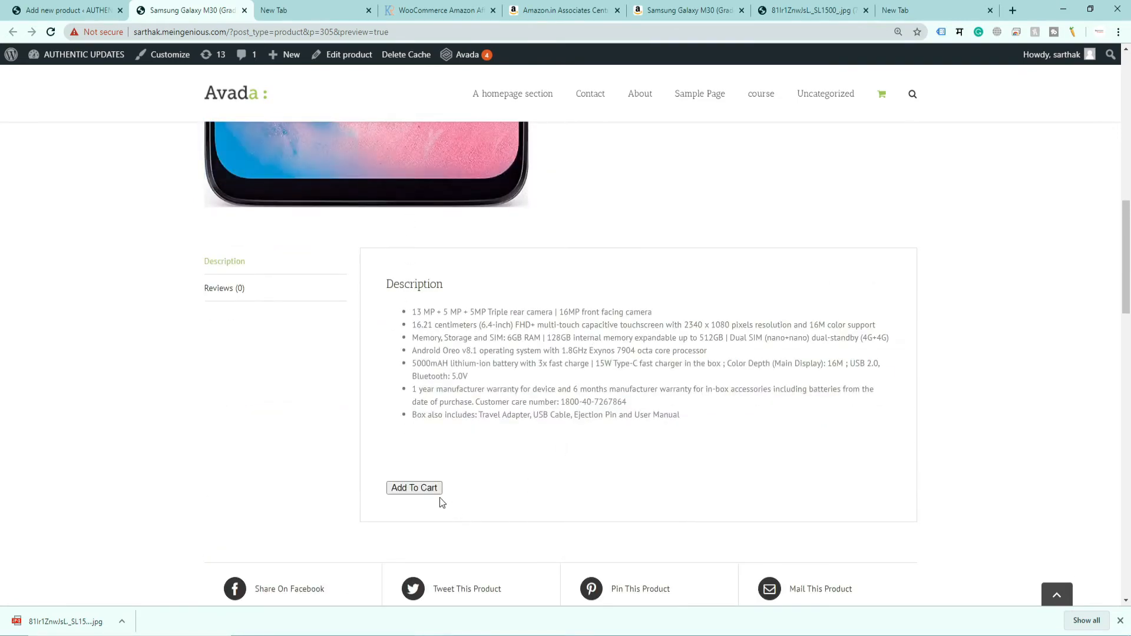
{"action": "scroll", "coordinate": [405, 223], "scroll_direction": "down", "scroll_amount": 4}
{"action": "scroll", "coordinate": [485, 240], "scroll_direction": "up", "scroll_amount": 6}
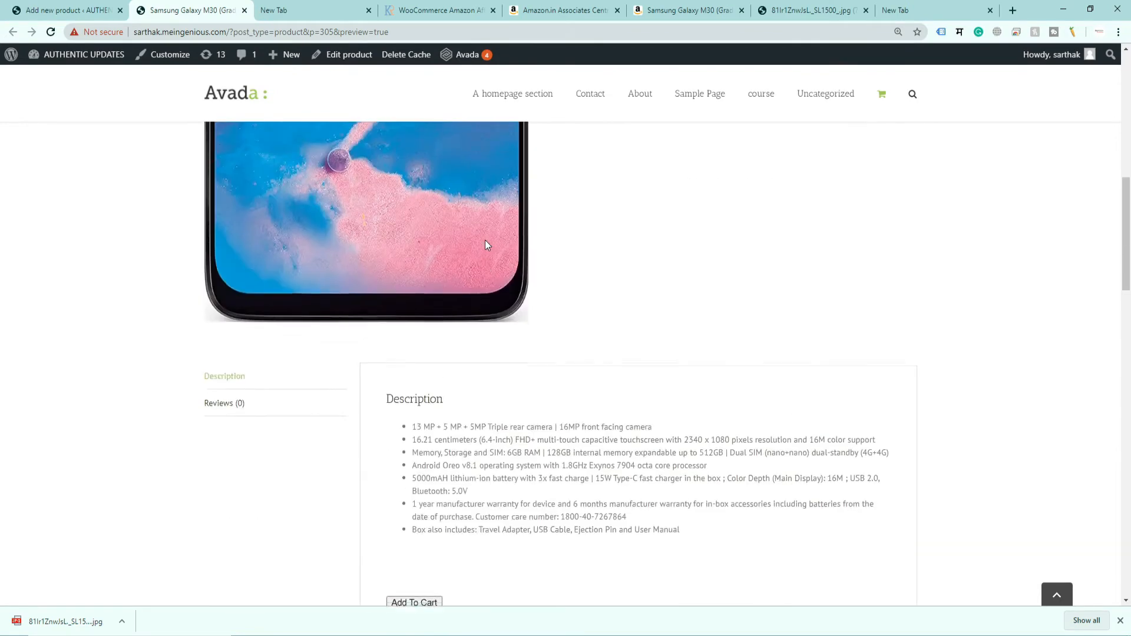
{"action": "scroll", "coordinate": [485, 253], "scroll_direction": "down", "scroll_amount": 6}
- Test the description's Add To Cart button, check the AssociateTag in the resulting Amazon address and try continuing from the cart confirmation page
{"action": "left_click", "coordinate": [416, 239]}
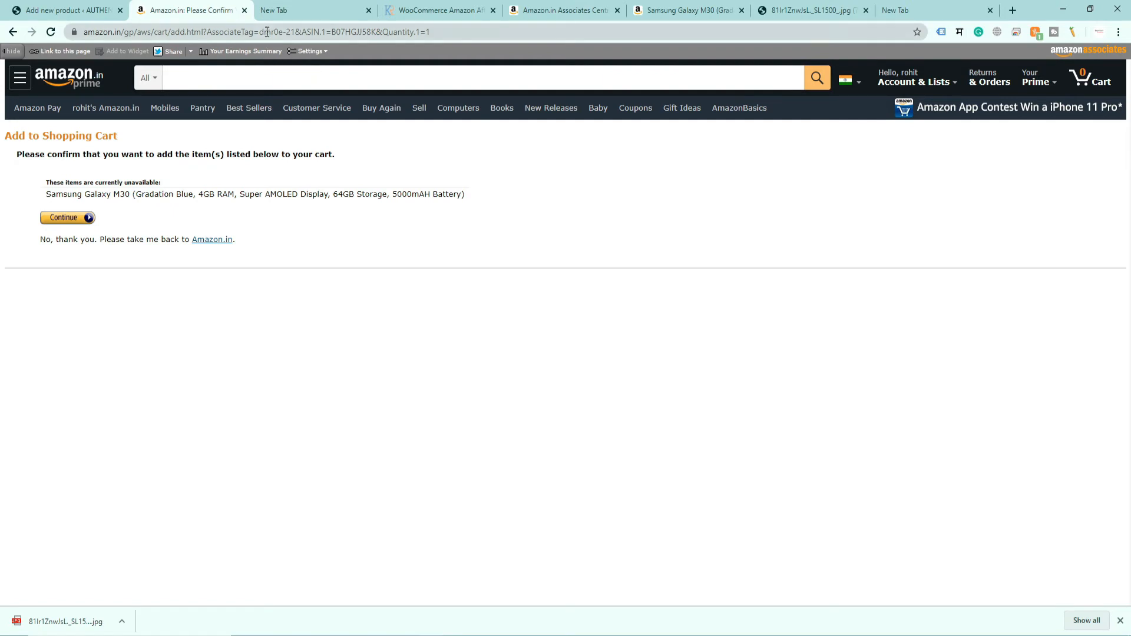
{"action": "double_click", "coordinate": [296, 33]}
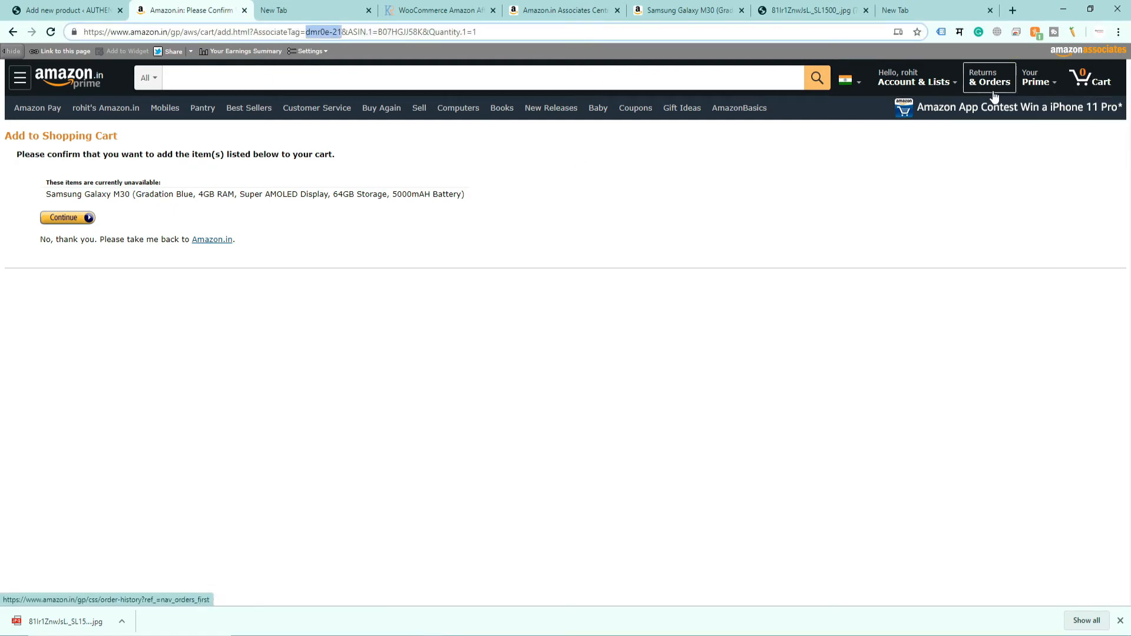
{"action": "left_click", "coordinate": [70, 219]}
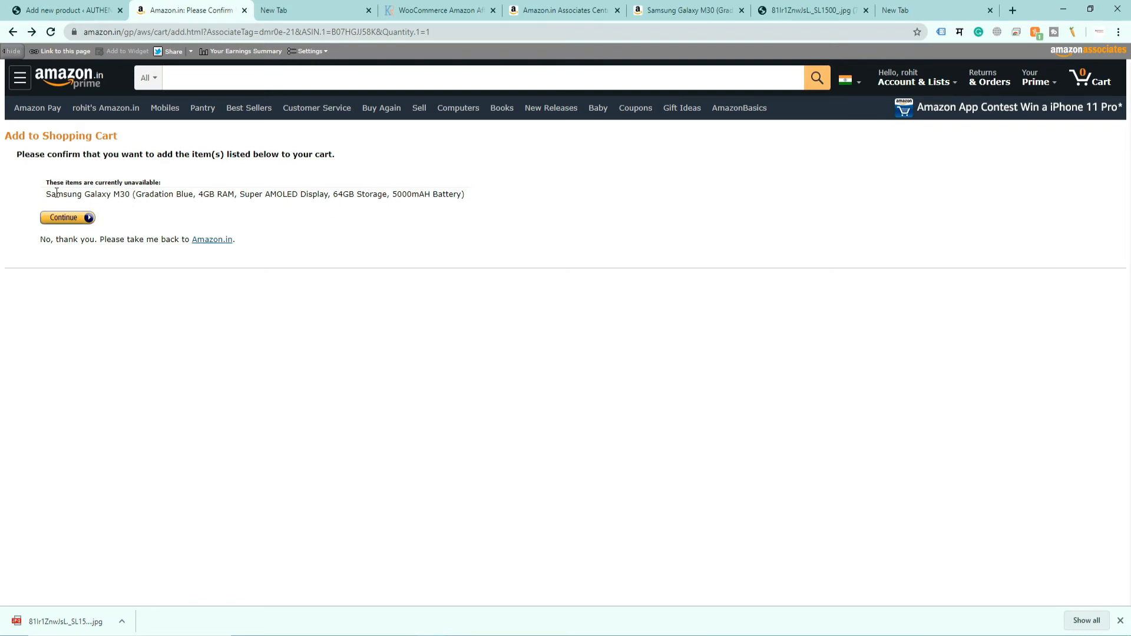
{"action": "left_click_drag", "start_coordinate": [42, 196], "coordinate": [207, 199]}
{"action": "left_click", "coordinate": [144, 213]}
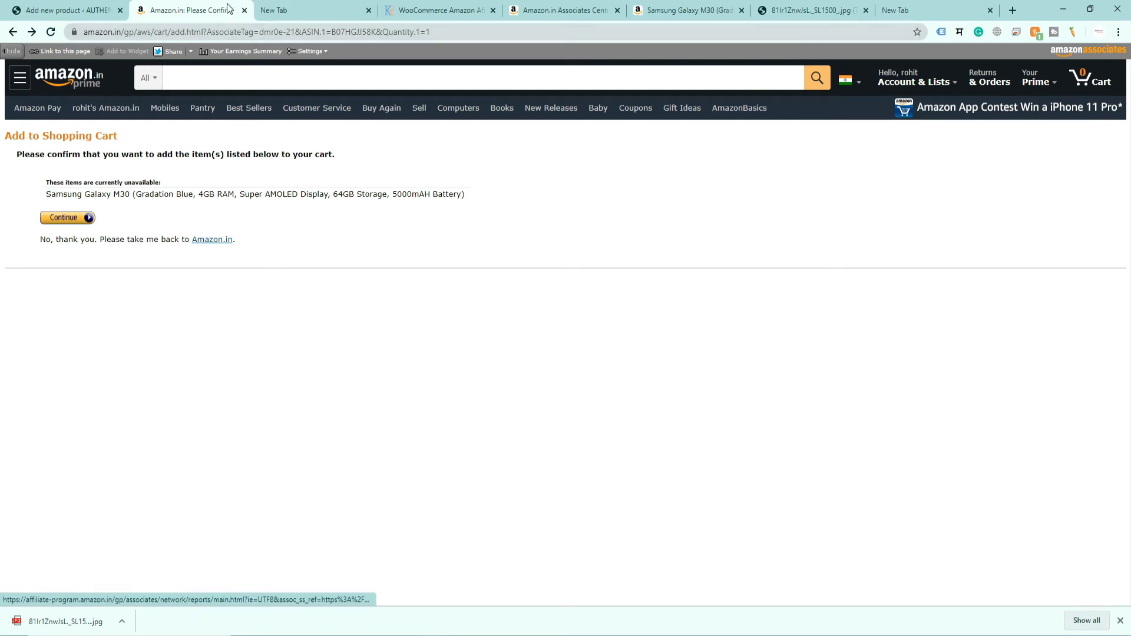
- Return to the product editor and review the Add To Cart form code at the end of the description's HTML
{"action": "left_click", "coordinate": [59, 10]}
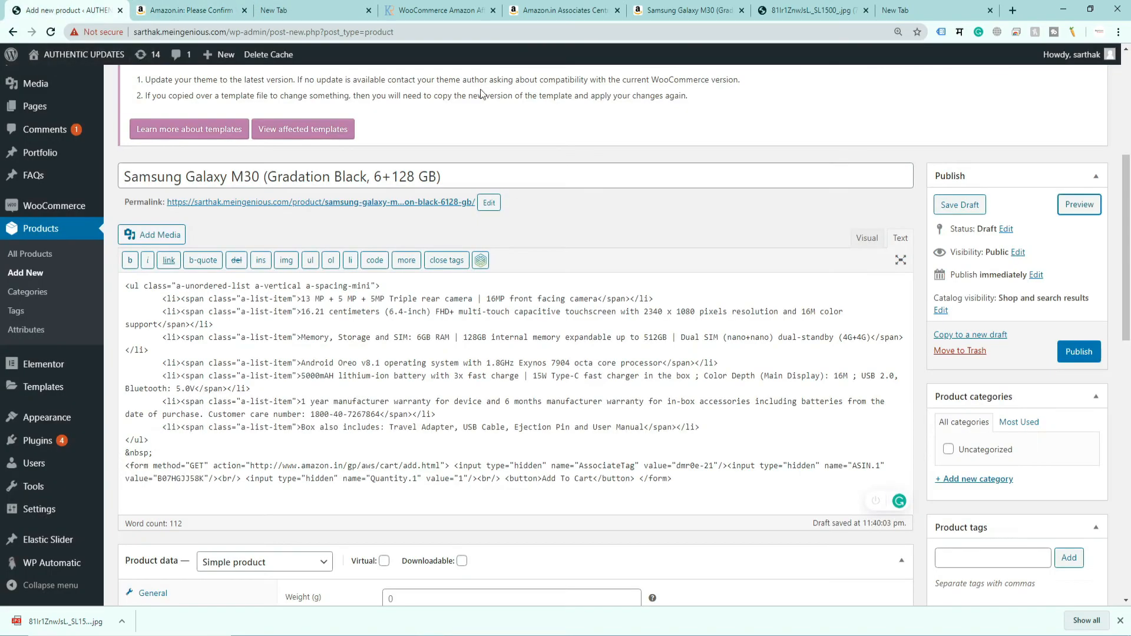
{"action": "scroll", "coordinate": [305, 400], "scroll_direction": "down", "scroll_amount": 4}
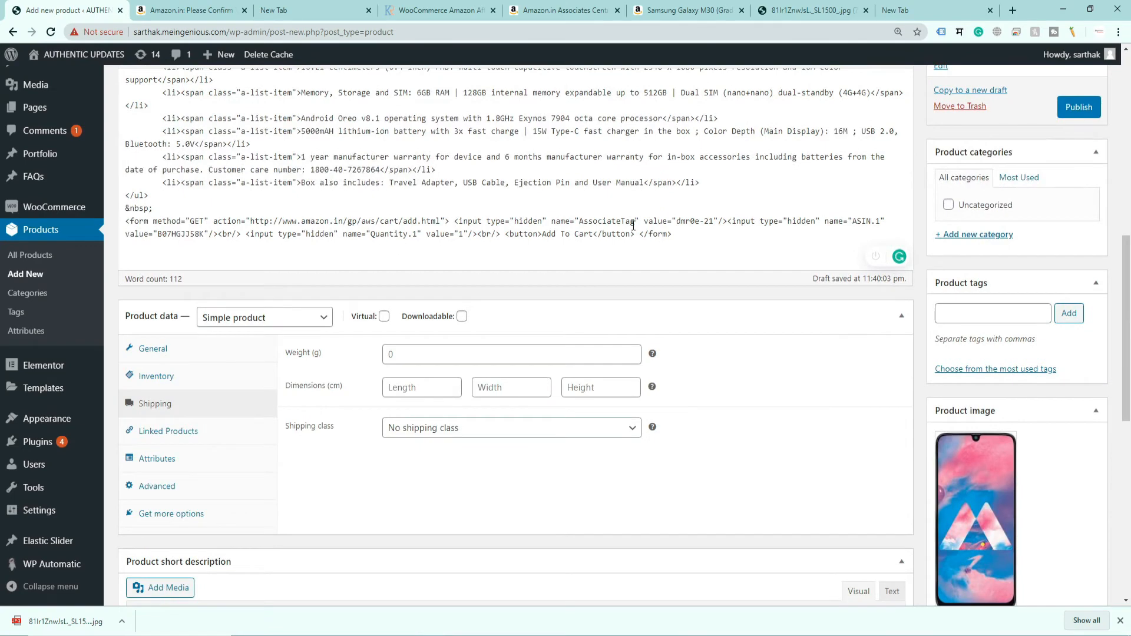
{"action": "left_click_drag", "start_coordinate": [693, 239], "coordinate": [126, 224]}
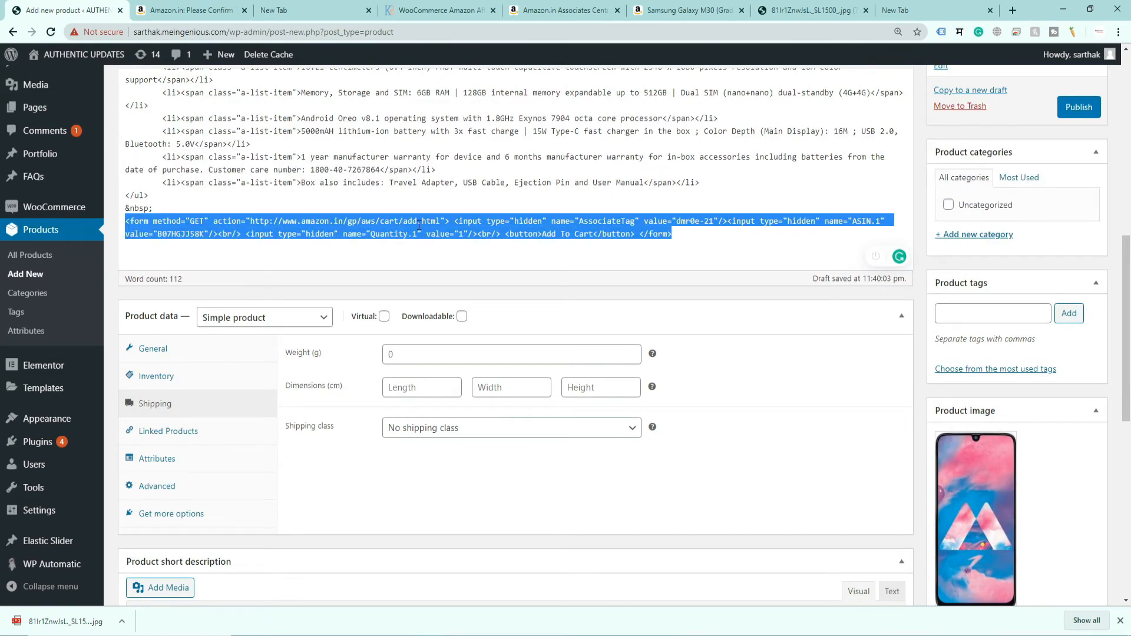
{"action": "scroll", "coordinate": [984, 233], "scroll_direction": "up", "scroll_amount": 4}
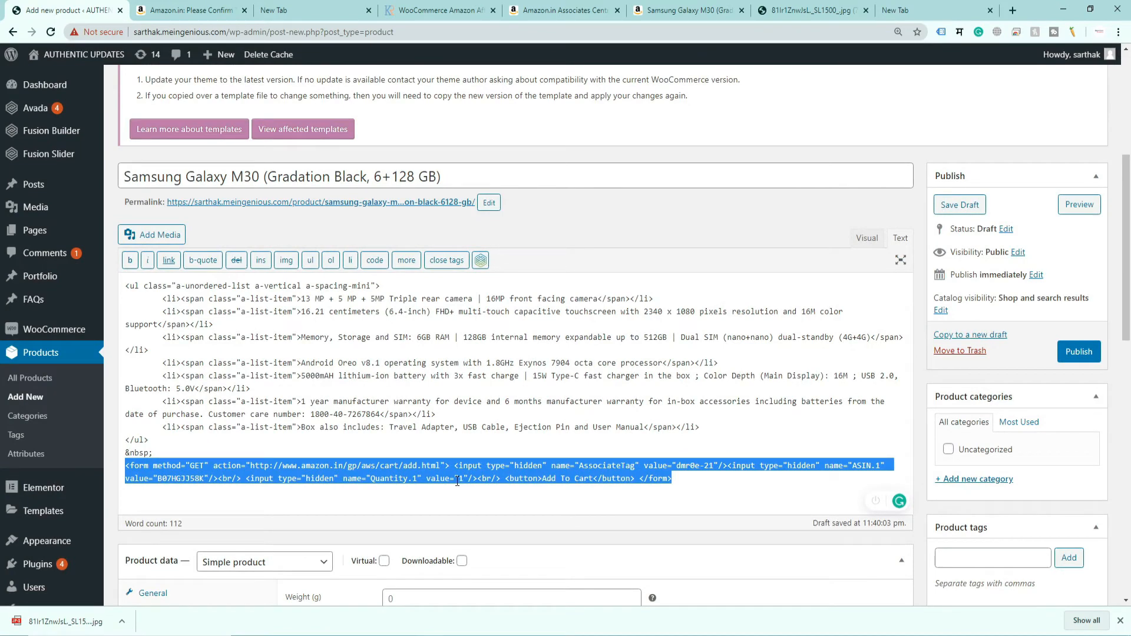
{"action": "scroll", "coordinate": [457, 481], "scroll_direction": "up", "scroll_amount": 3}
{"action": "scroll", "coordinate": [419, 412], "scroll_direction": "down", "scroll_amount": 4}
{"action": "scroll", "coordinate": [445, 354], "scroll_direction": "up", "scroll_amount": 3}
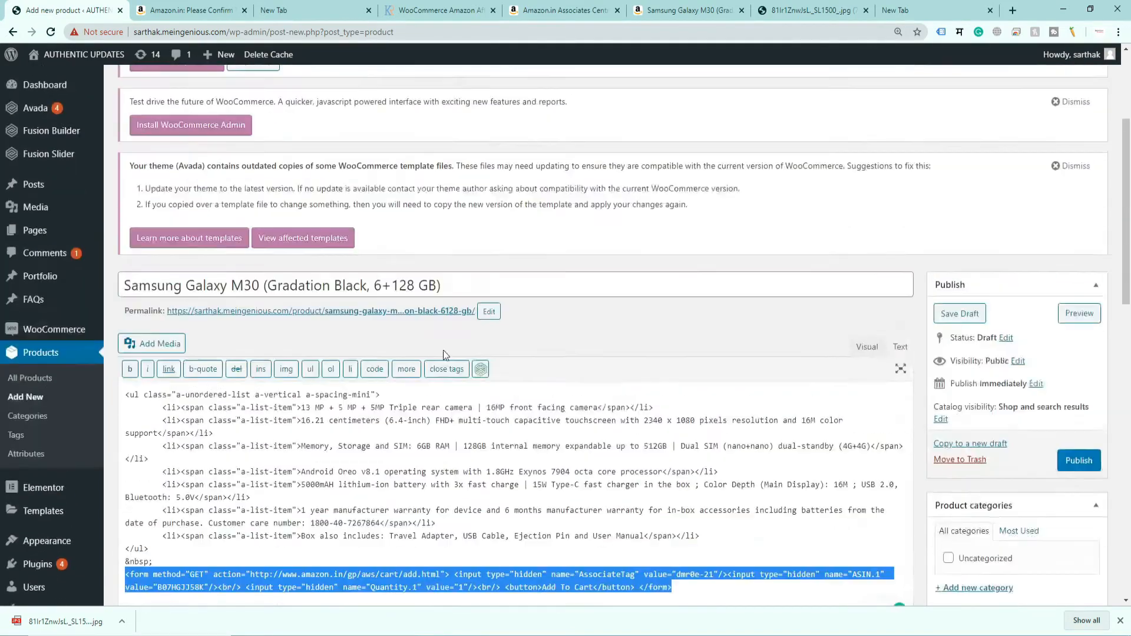
{"action": "scroll", "coordinate": [445, 354], "scroll_direction": "up", "scroll_amount": 1}
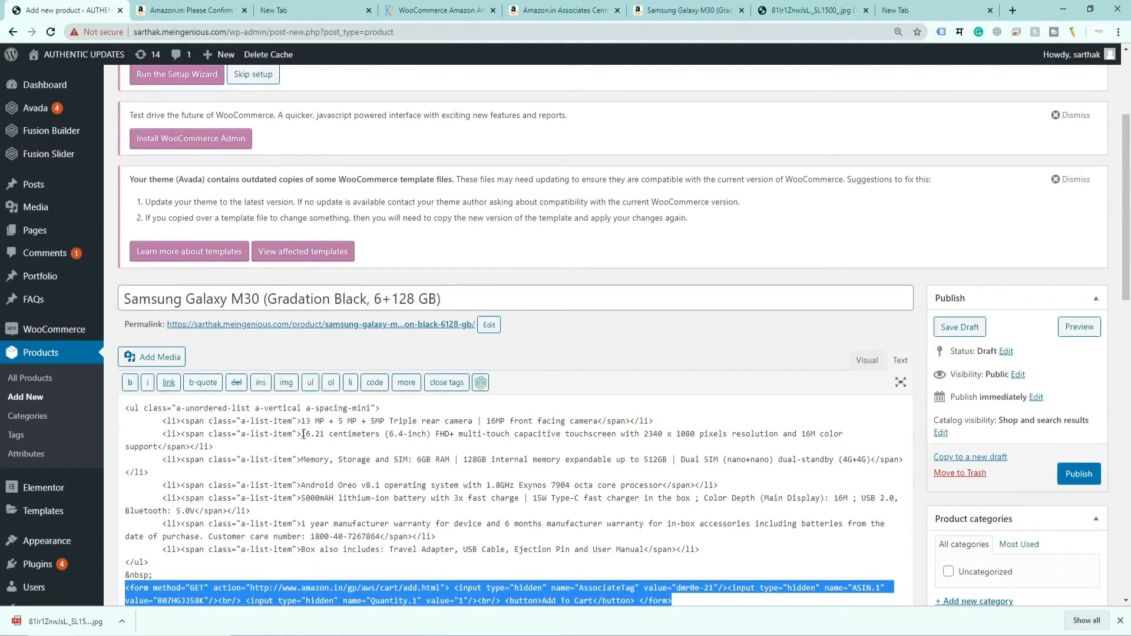
{"action": "scroll", "coordinate": [41, 353], "scroll_direction": "up", "scroll_amount": 1}
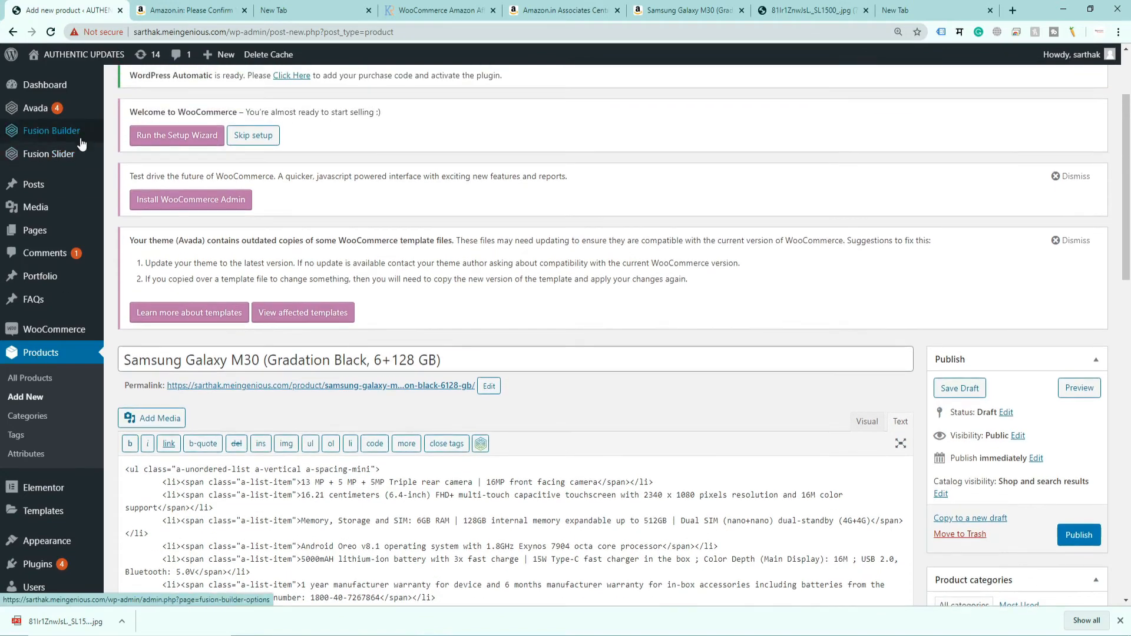
- Leave the product editor for the site's Pages list and open Sample Page for editing
{"action": "left_click", "coordinate": [81, 237]}
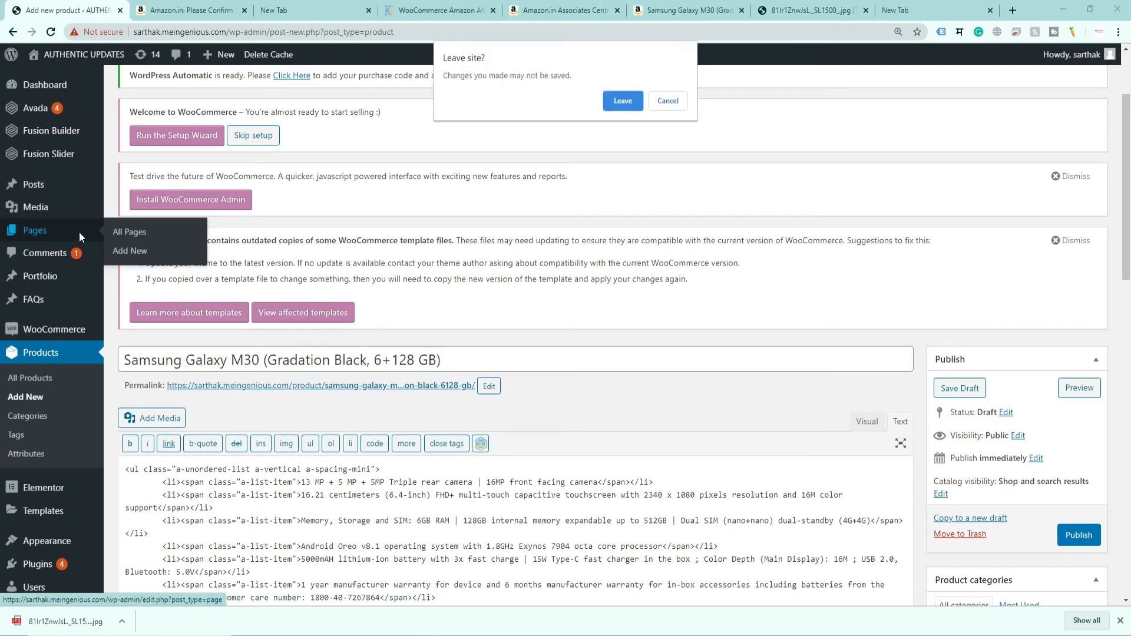
{"action": "left_click", "coordinate": [619, 103]}
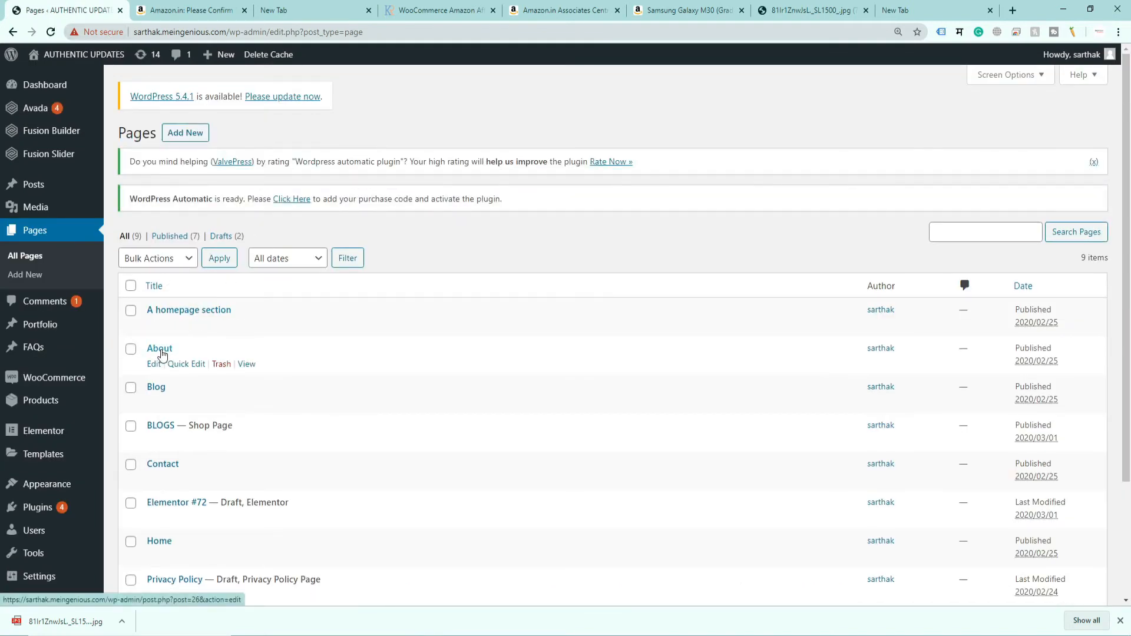
{"action": "scroll", "coordinate": [184, 380], "scroll_direction": "down", "scroll_amount": 1}
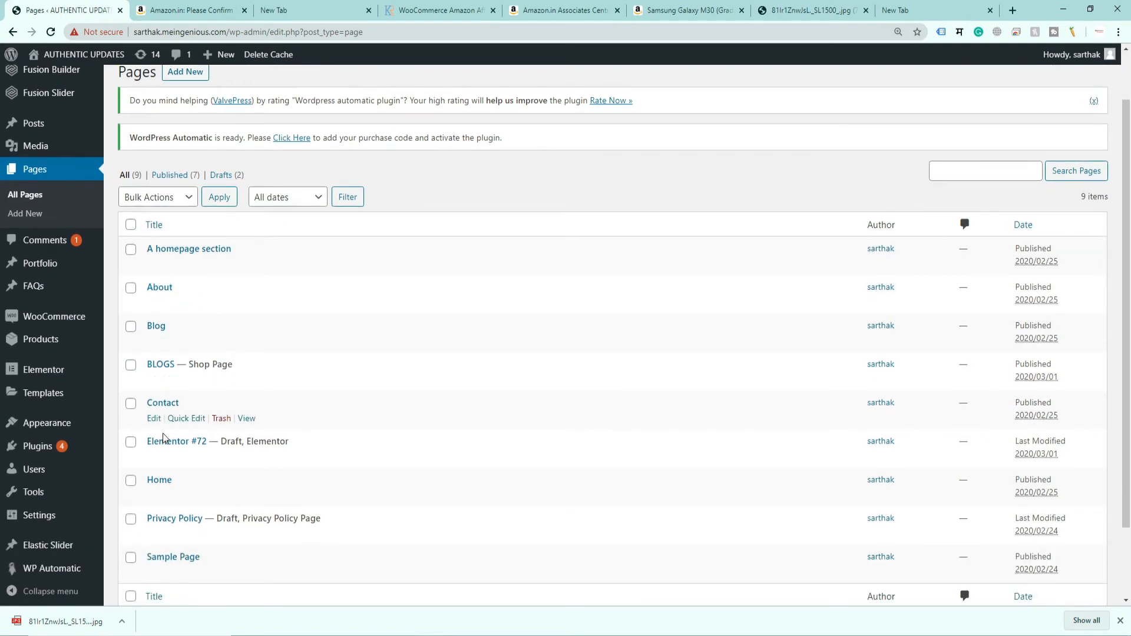
{"action": "scroll", "coordinate": [162, 436], "scroll_direction": "down", "scroll_amount": 2}
{"action": "left_click", "coordinate": [174, 469]}
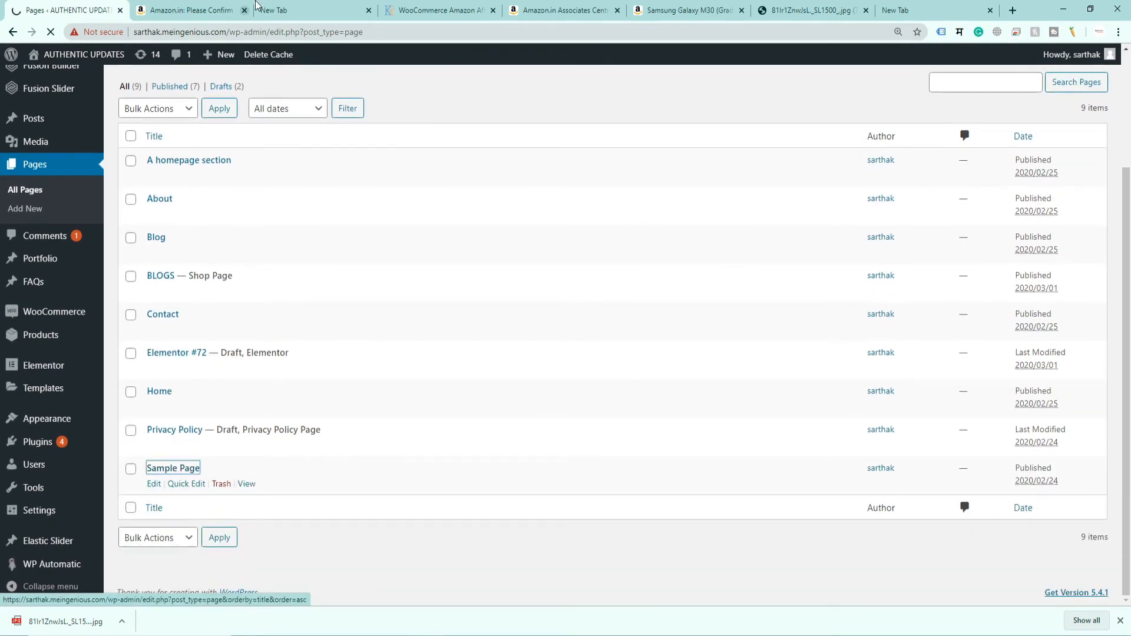
- Revisit the Amazon cart confirmation address, switch to Associates Central and examine the Product Links page's product search
{"action": "left_click", "coordinate": [197, 11]}
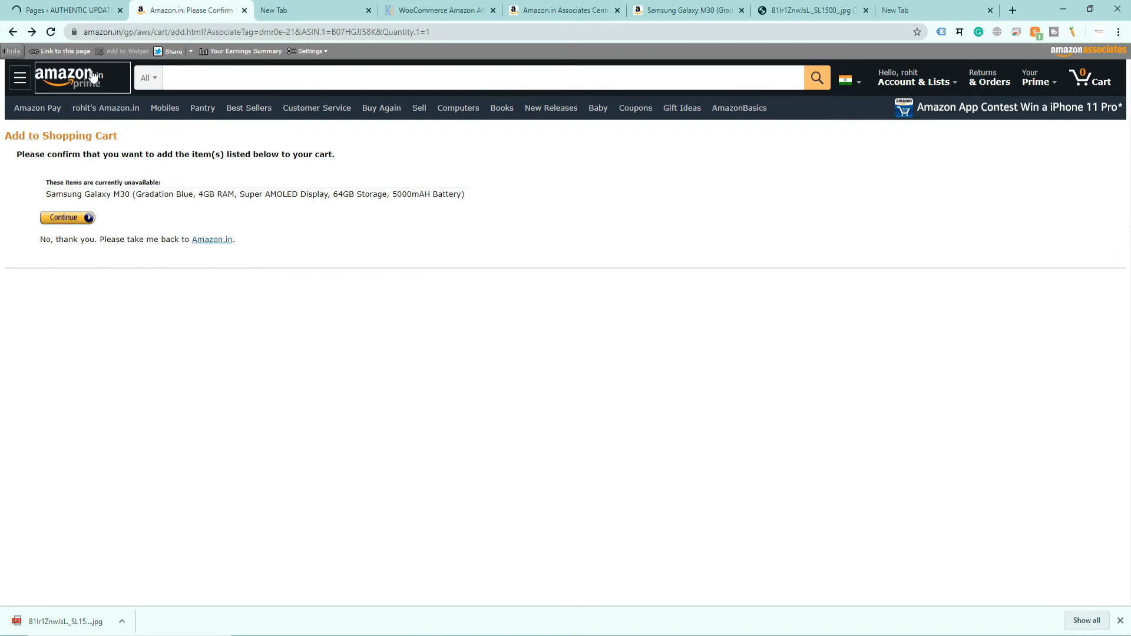
{"action": "left_click", "coordinate": [347, 33]}
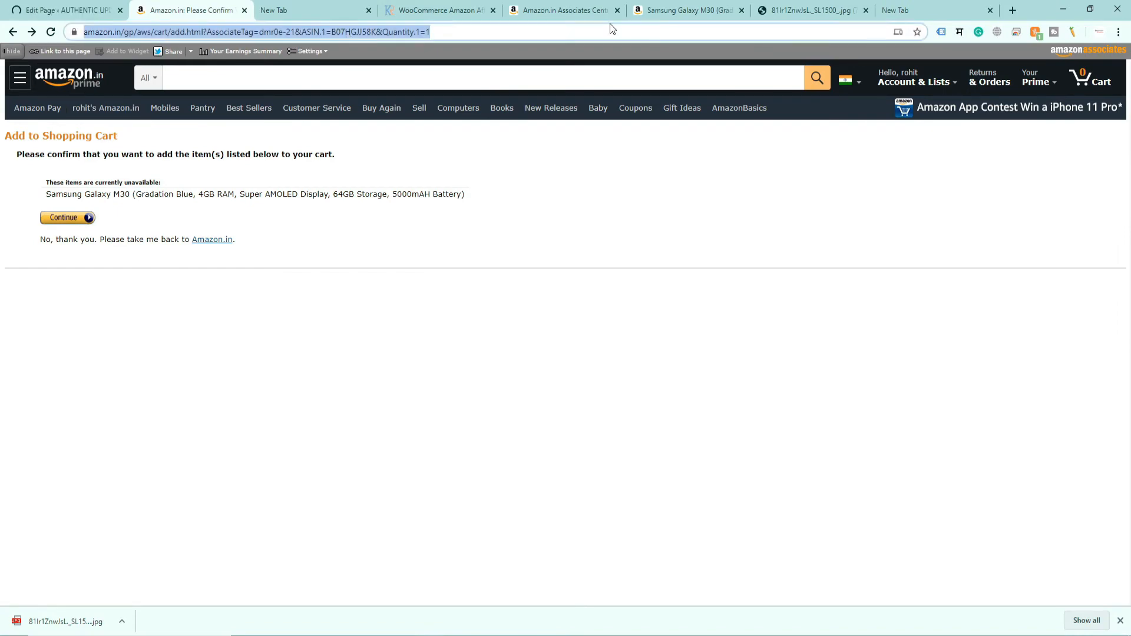
{"action": "left_click", "coordinate": [589, 12]}
{"action": "left_click", "coordinate": [327, 121]}
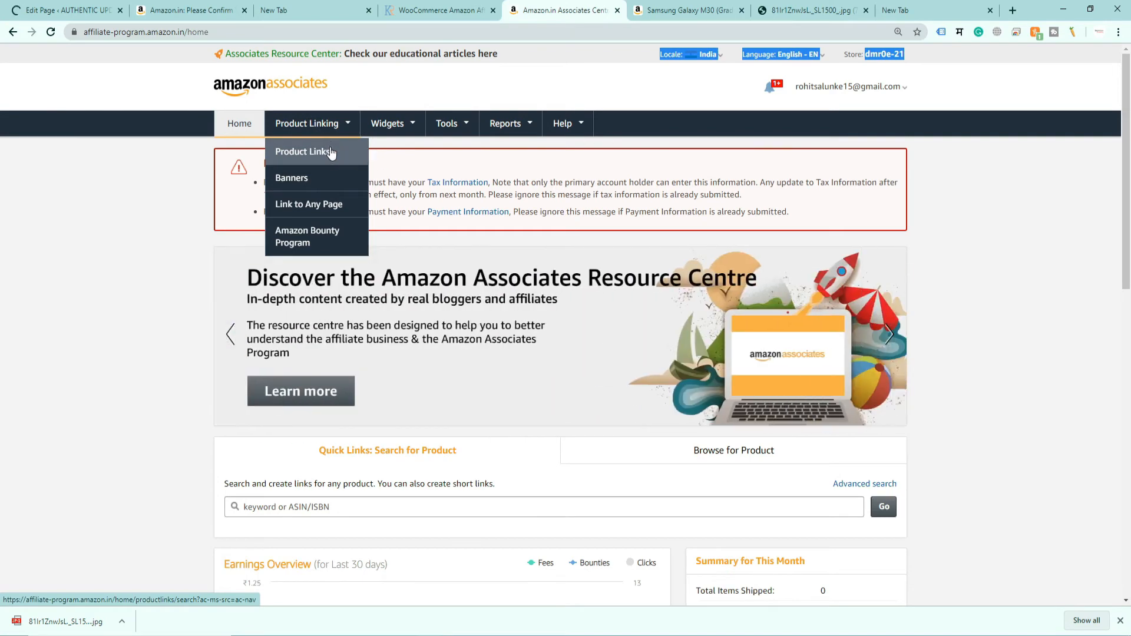
{"action": "left_click", "coordinate": [332, 152]}
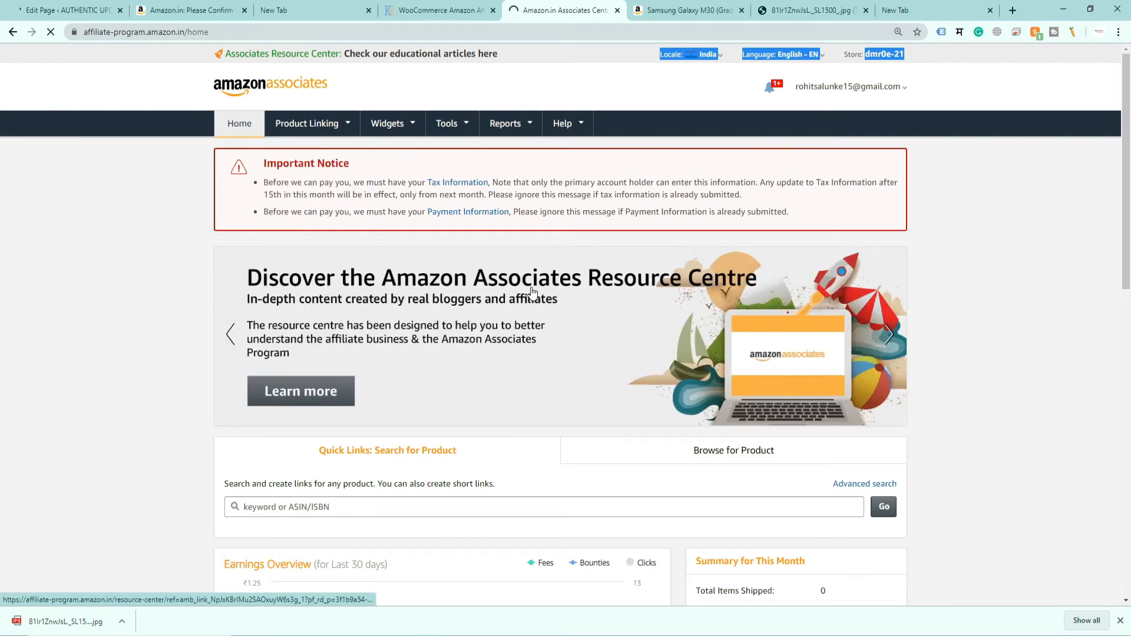
{"action": "scroll", "coordinate": [532, 287], "scroll_direction": "down", "scroll_amount": 8}
{"action": "scroll", "coordinate": [531, 288], "scroll_direction": "down", "scroll_amount": 3}
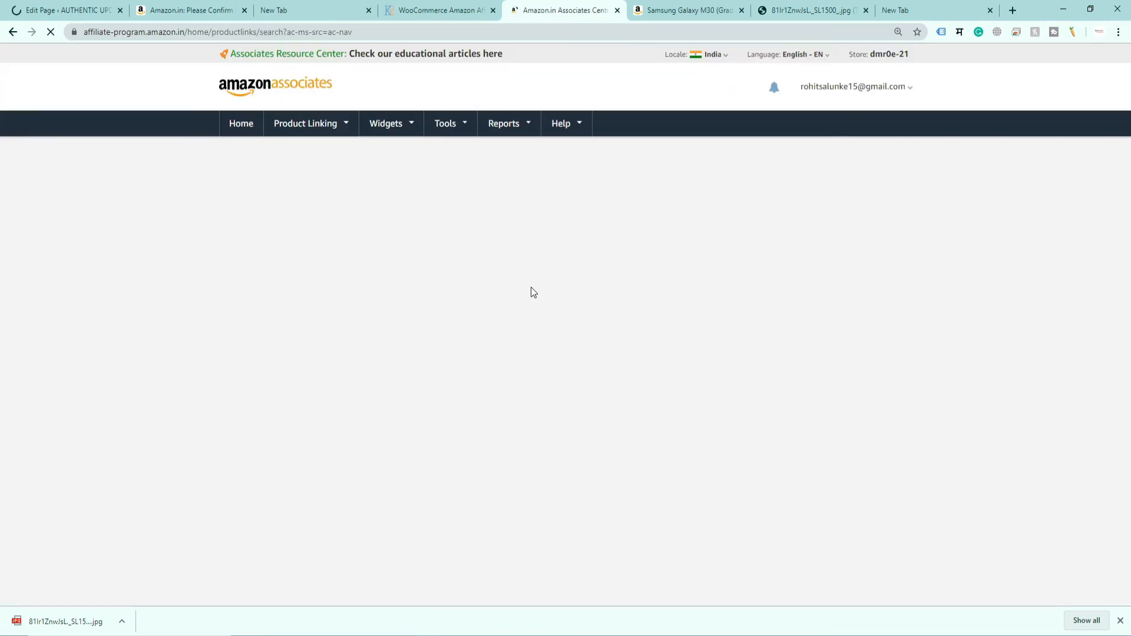
{"action": "scroll", "coordinate": [532, 289], "scroll_direction": "down", "scroll_amount": 3}
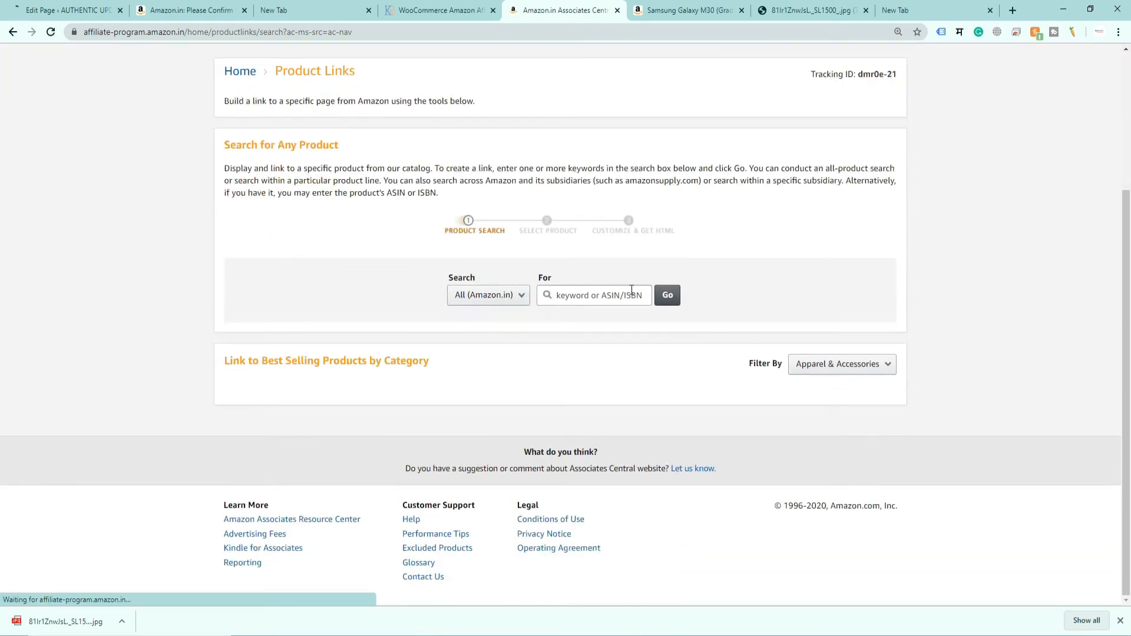
- Get the product link for the recommended SanDisk Cruzer Blade 32GB on the Associates home page and copy its Image Only HTML code
{"action": "left_click", "coordinate": [13, 33]}
{"action": "mouse_move", "coordinate": [524, 282]}
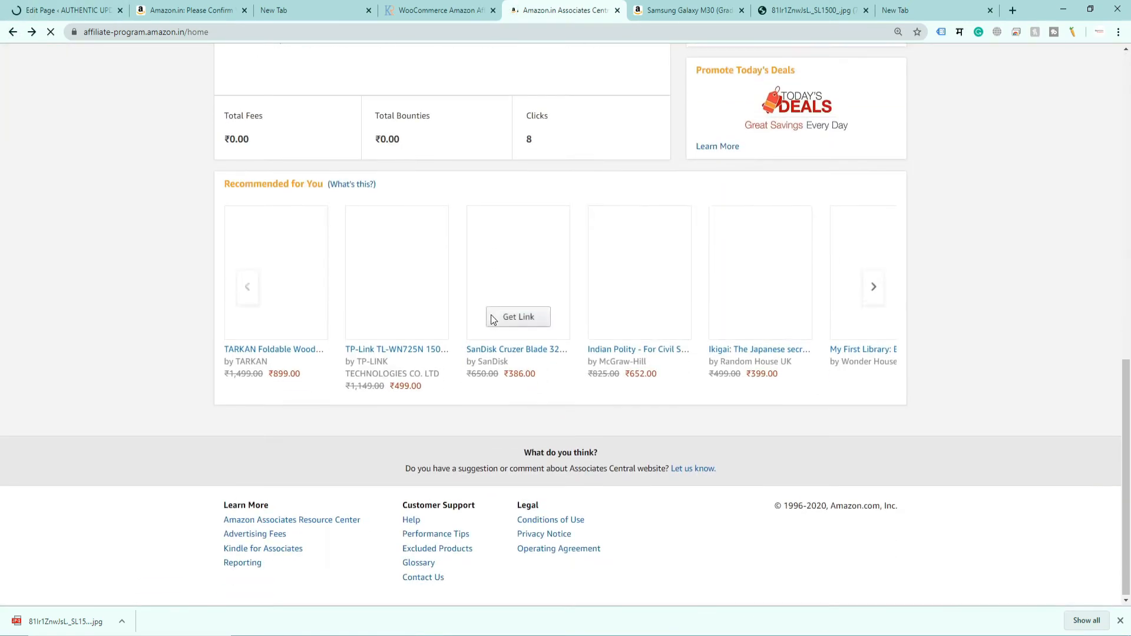
{"action": "left_click", "coordinate": [518, 327]}
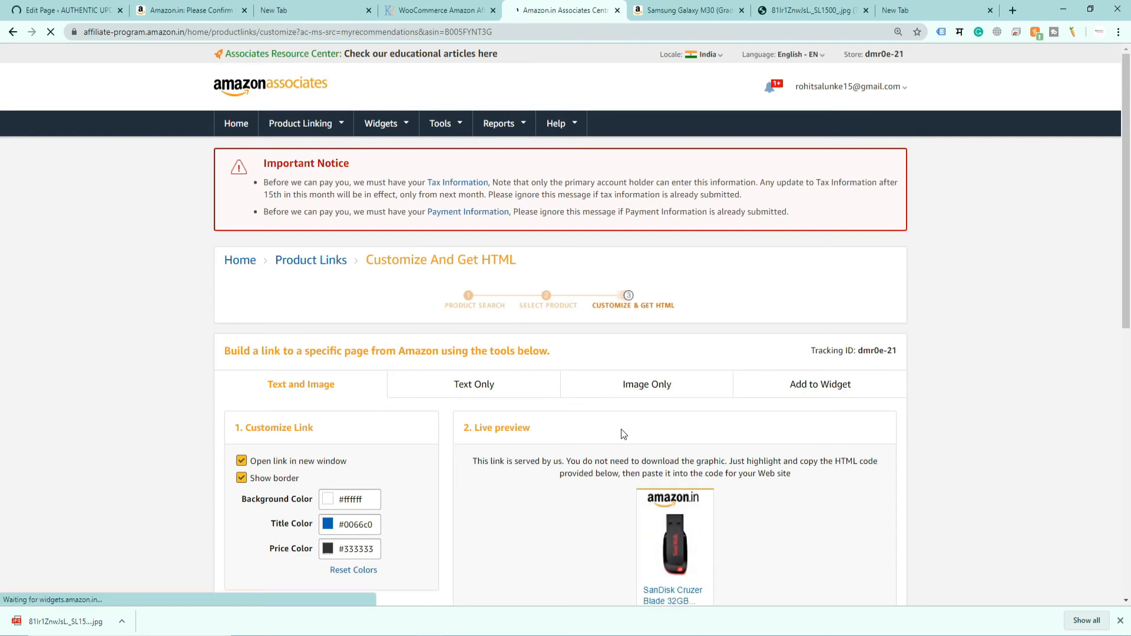
{"action": "scroll", "coordinate": [613, 426], "scroll_direction": "down", "scroll_amount": 5}
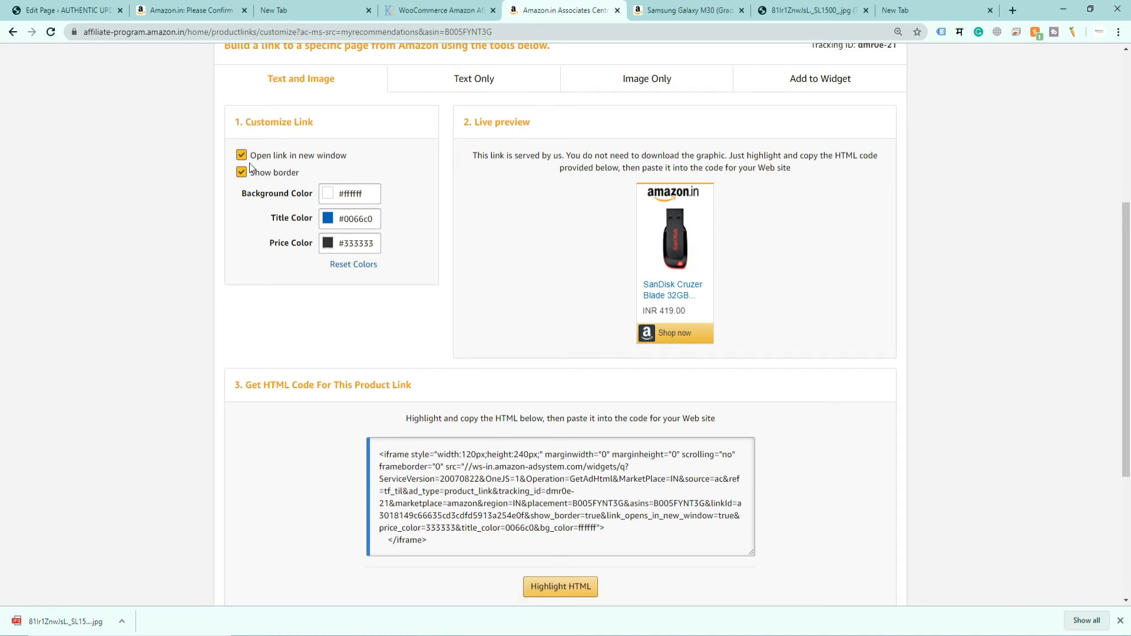
{"action": "left_click", "coordinate": [659, 83]}
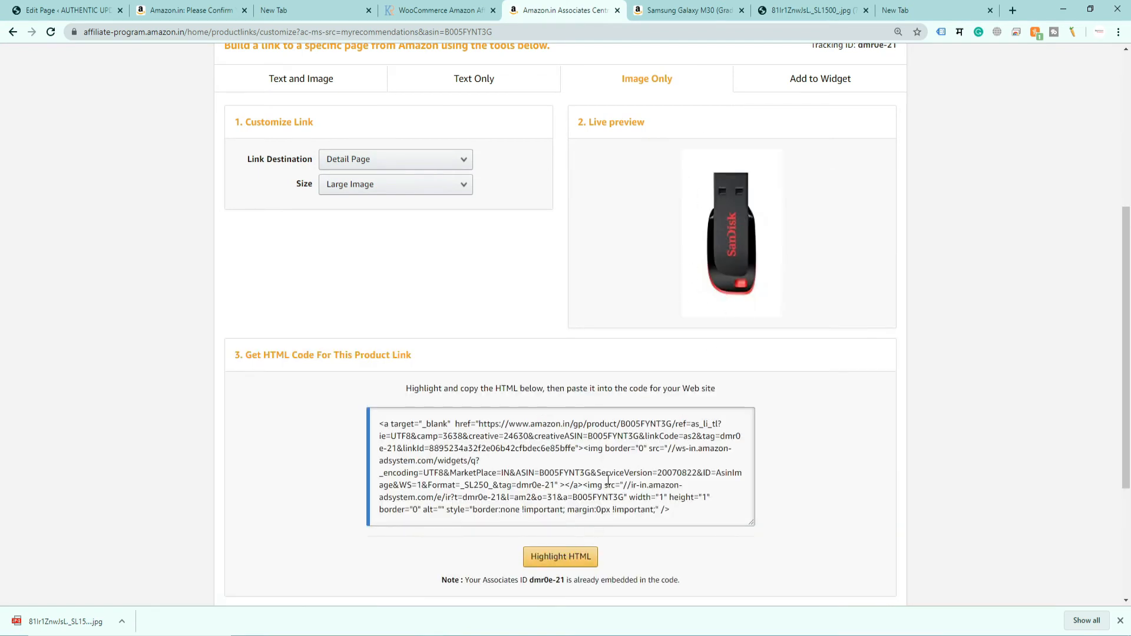
{"action": "left_click_drag", "start_coordinate": [672, 515], "coordinate": [379, 412]}
{"action": "key", "text": "ctrl+c"}
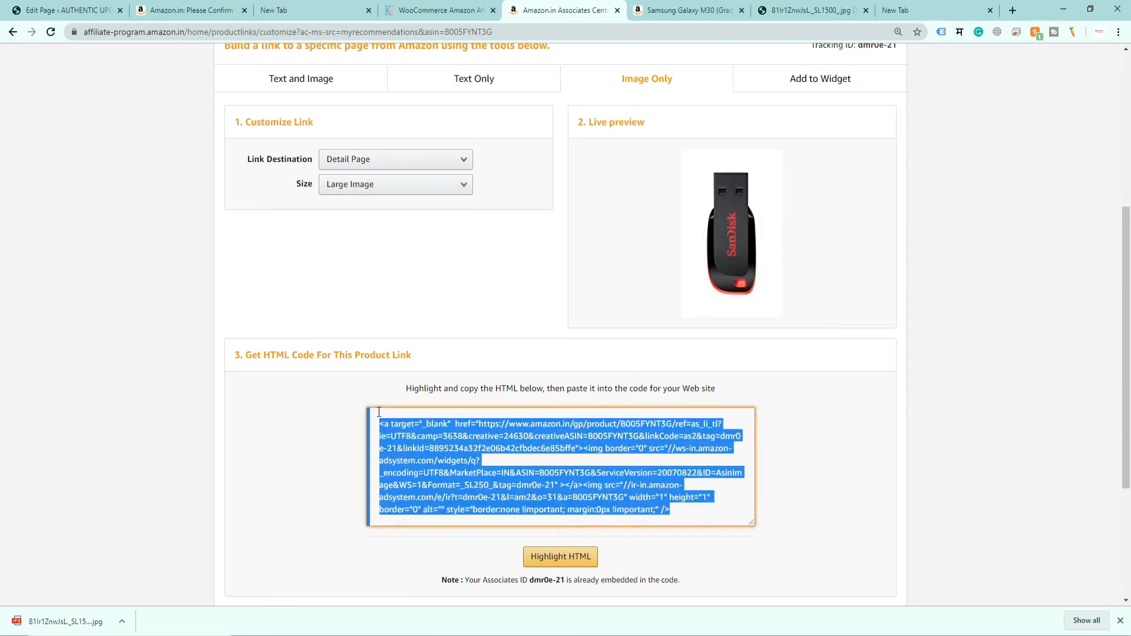
- Return to the Sample Page editor, edit the first paragraph as HTML and paste the copied image link code below its text
{"action": "left_click", "coordinate": [70, 10]}
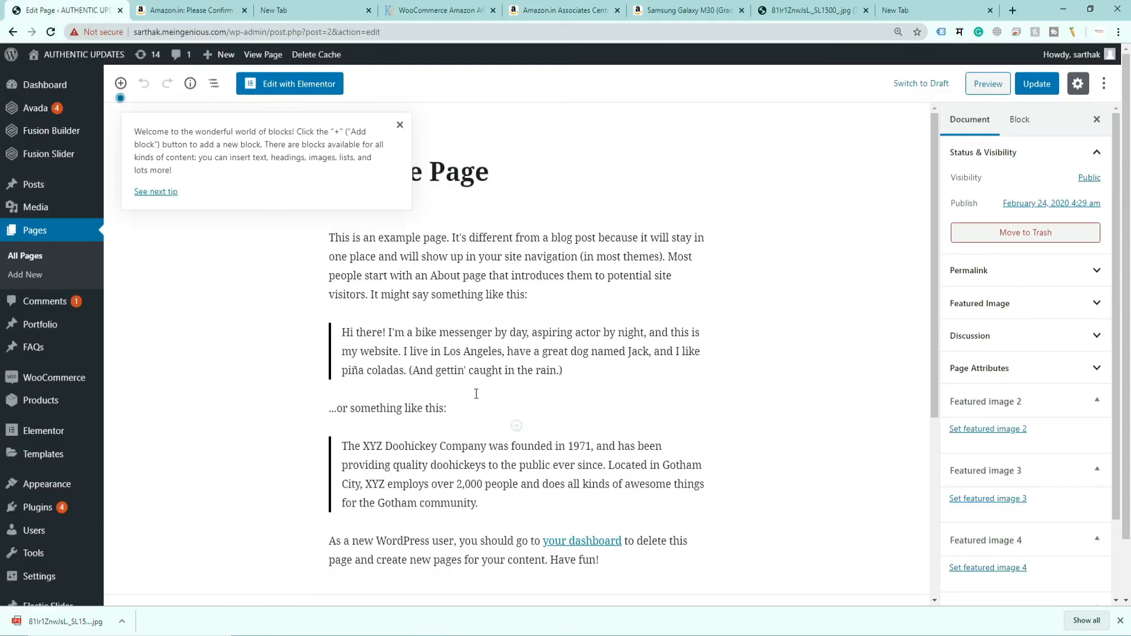
{"action": "left_click", "coordinate": [399, 126]}
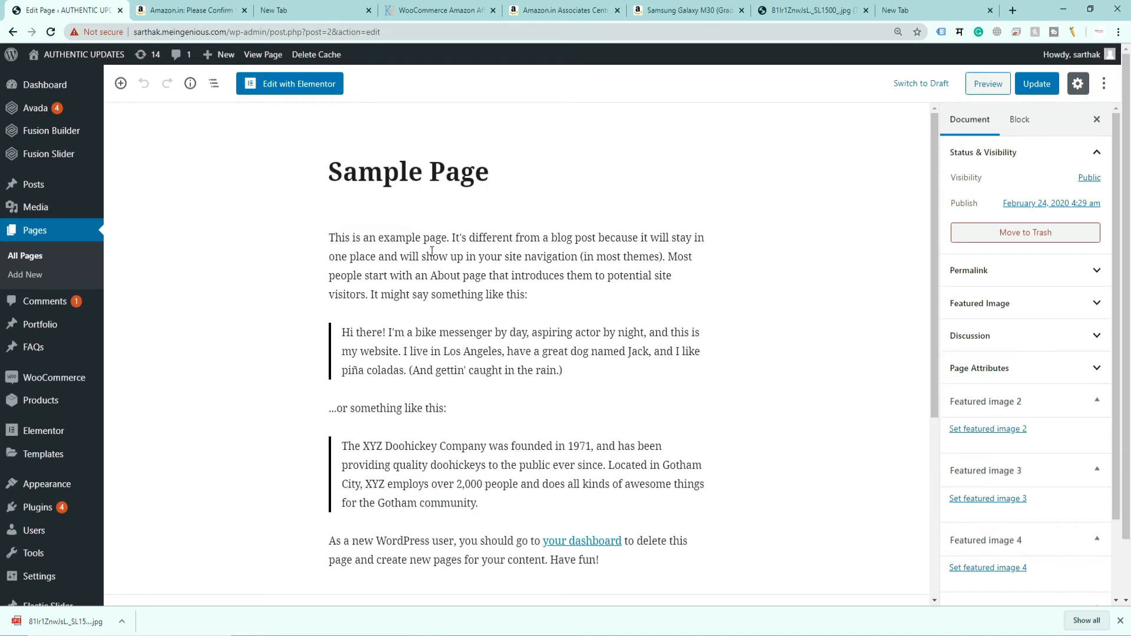
{"action": "left_click", "coordinate": [558, 228]}
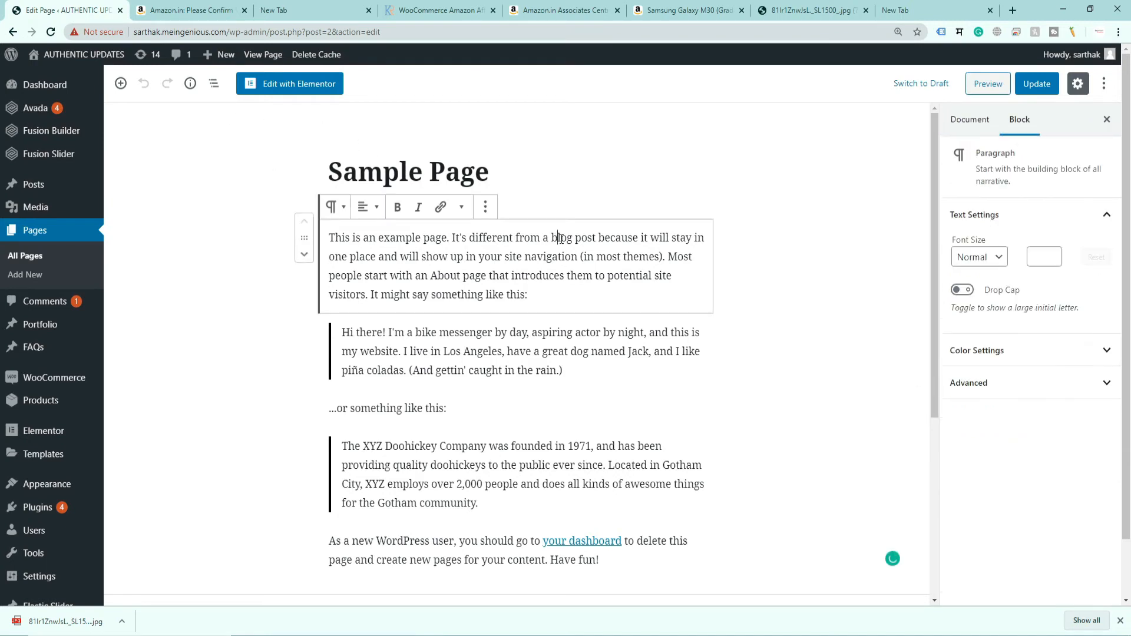
{"action": "left_click", "coordinate": [485, 207]}
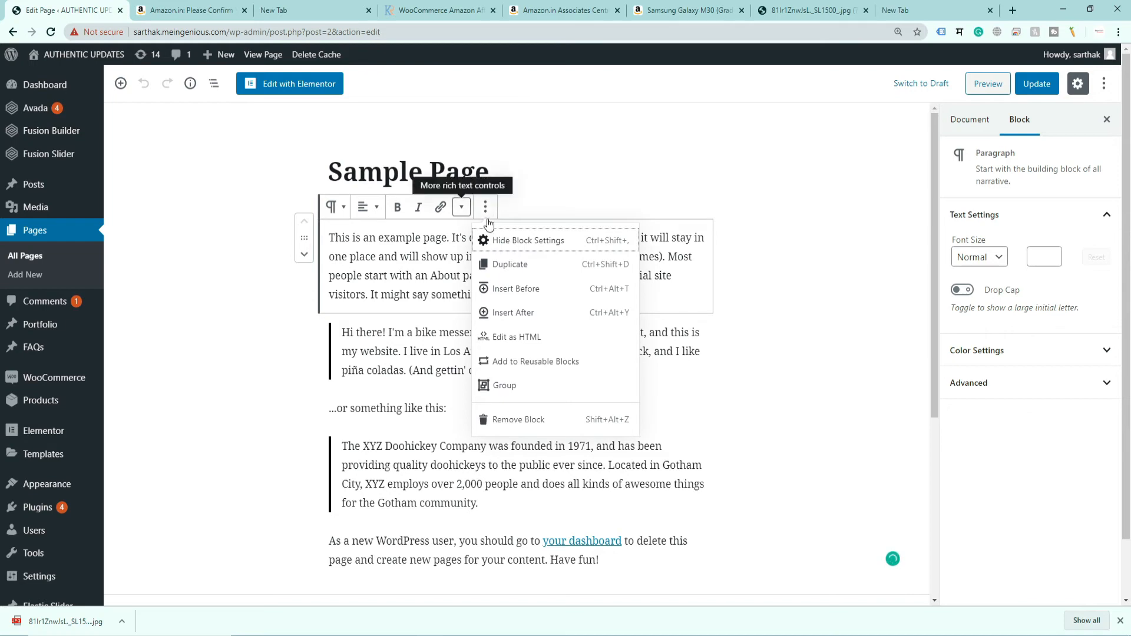
{"action": "left_click", "coordinate": [508, 339]}
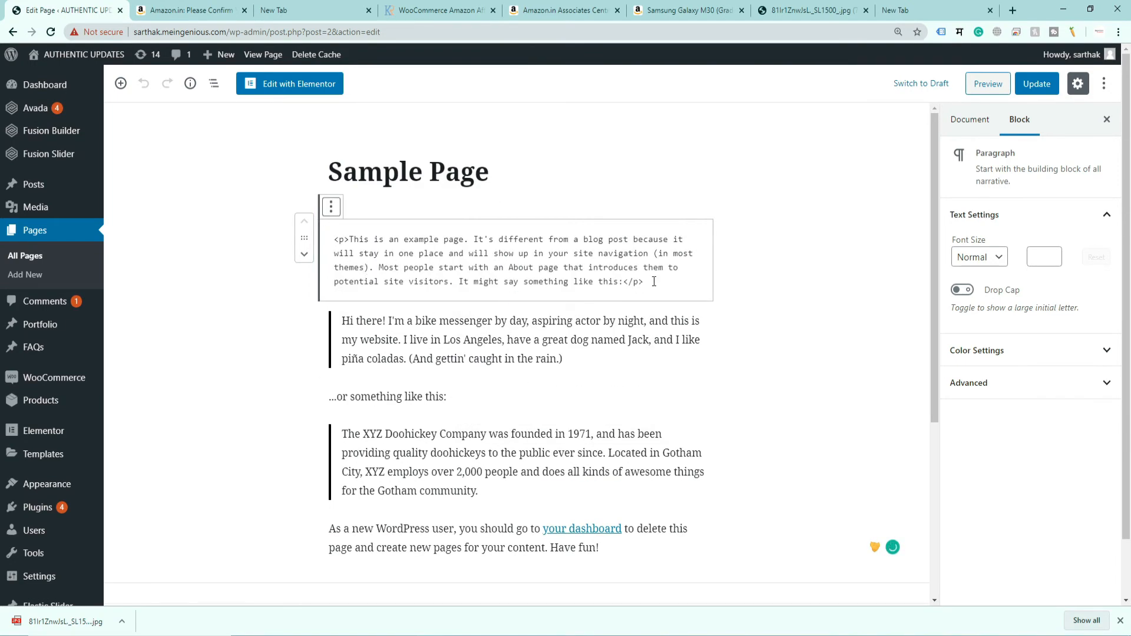
{"action": "key", "text": "Return"}
{"action": "key", "text": "Return"}
{"action": "key", "text": "ctrl+v"}
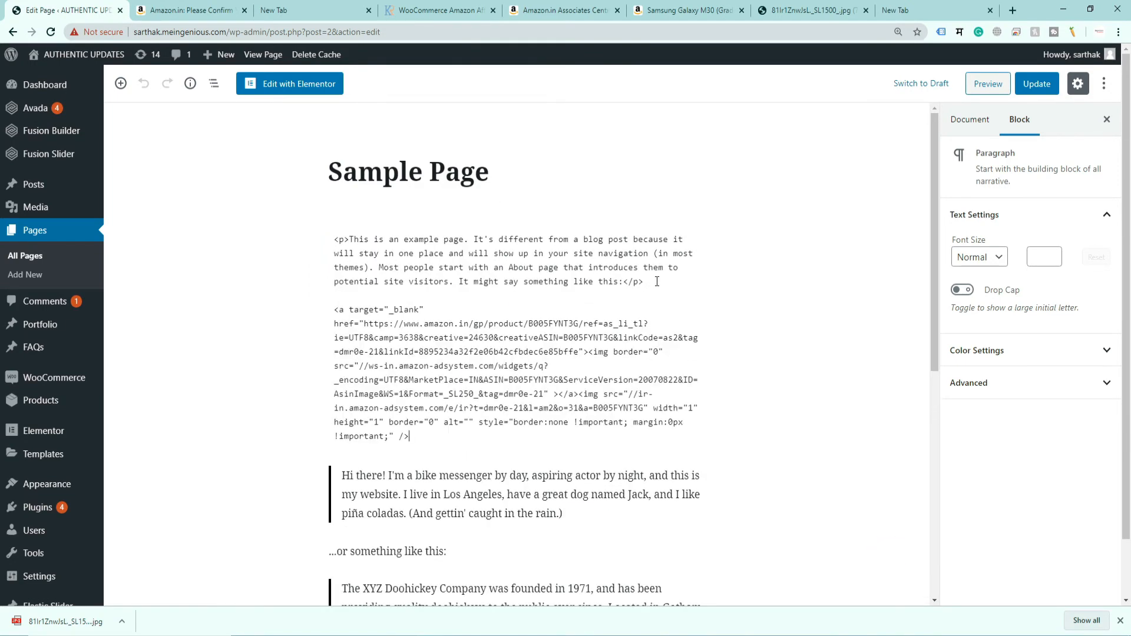
{"action": "key", "text": "Return"}
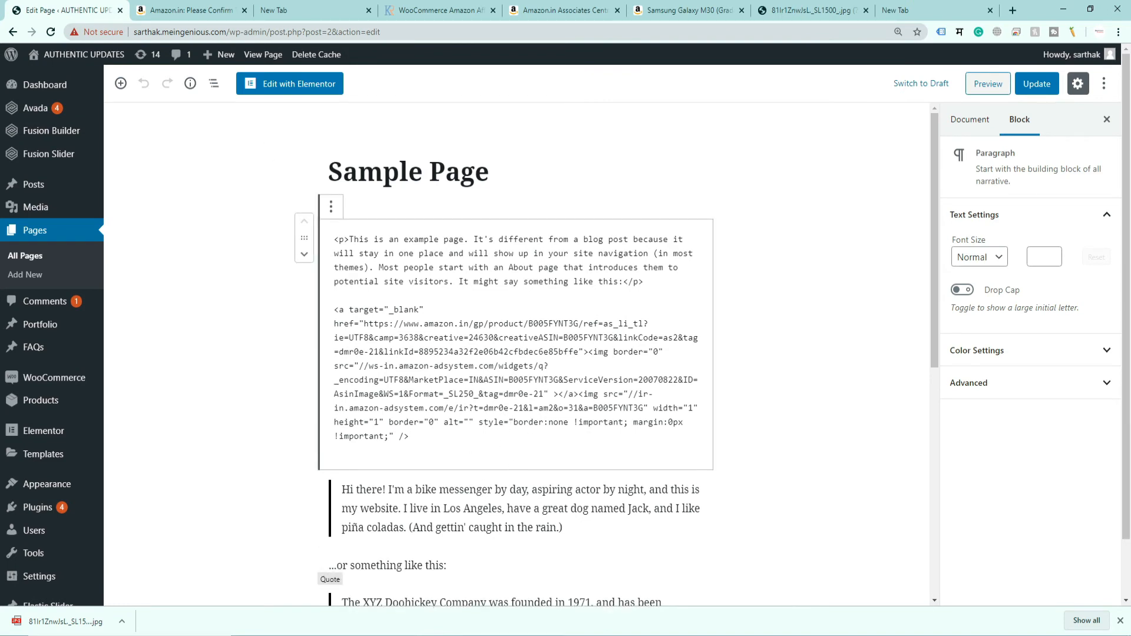
- Switch to OneNote, copy the Add to Cart Button form code from the Amazon Affiliate note and return to the page editor
{"action": "key", "text": "alt+Tab"}
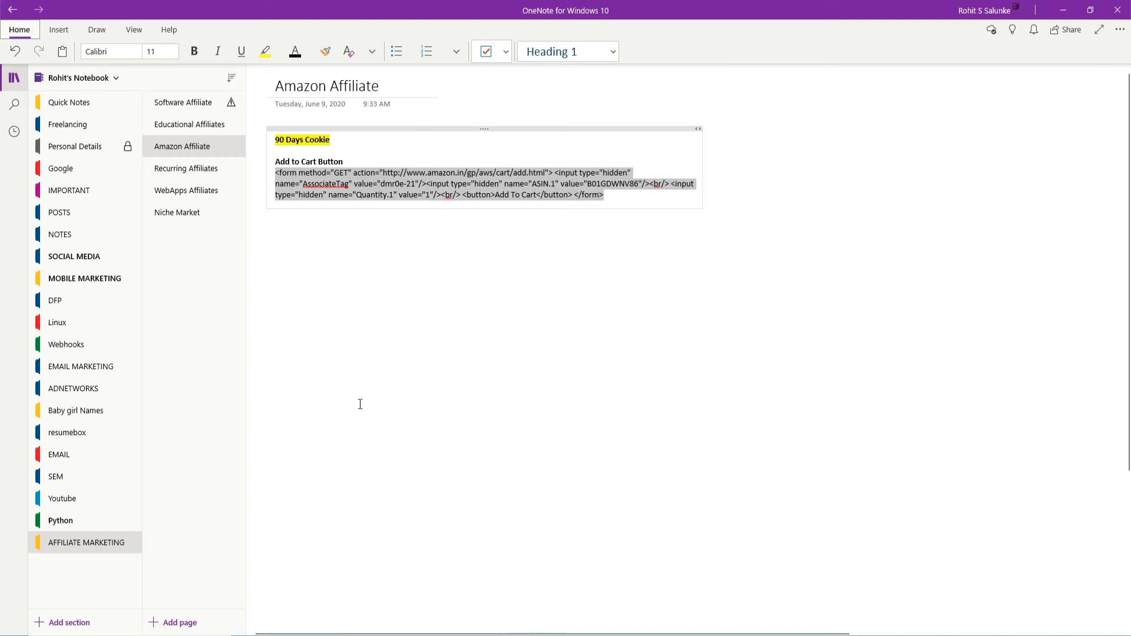
{"action": "right_click", "coordinate": [540, 184]}
{"action": "left_click", "coordinate": [589, 216]}
{"action": "key", "text": "alt+Tab"}
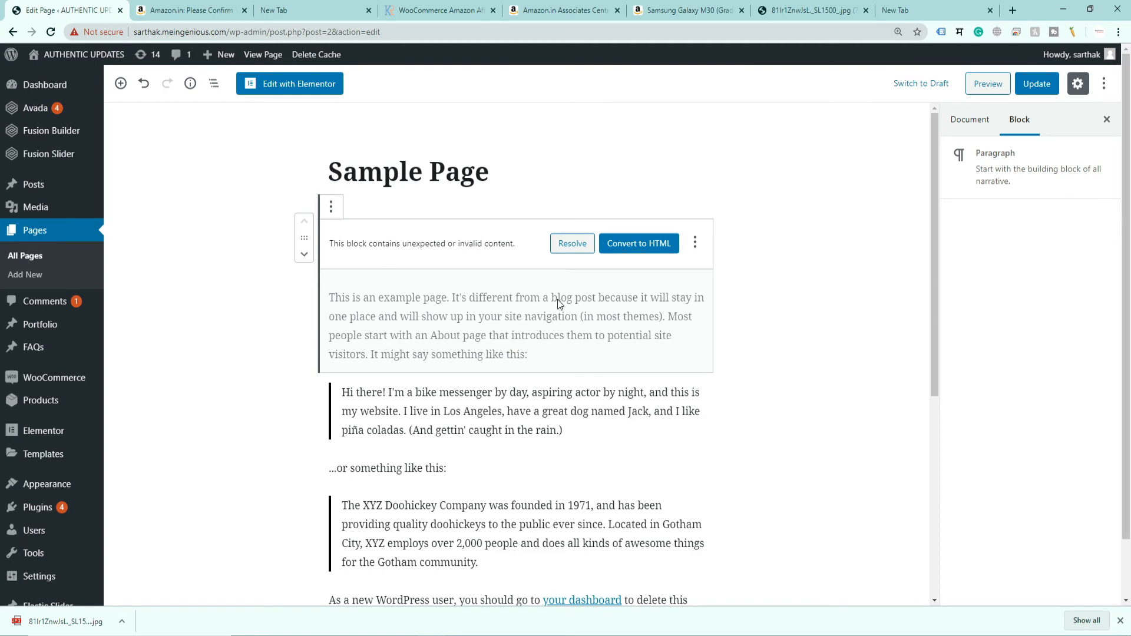
- Compare the invalid paragraph block's current and converted code, and review its other conversion and recovery options
{"action": "left_click", "coordinate": [567, 251]}
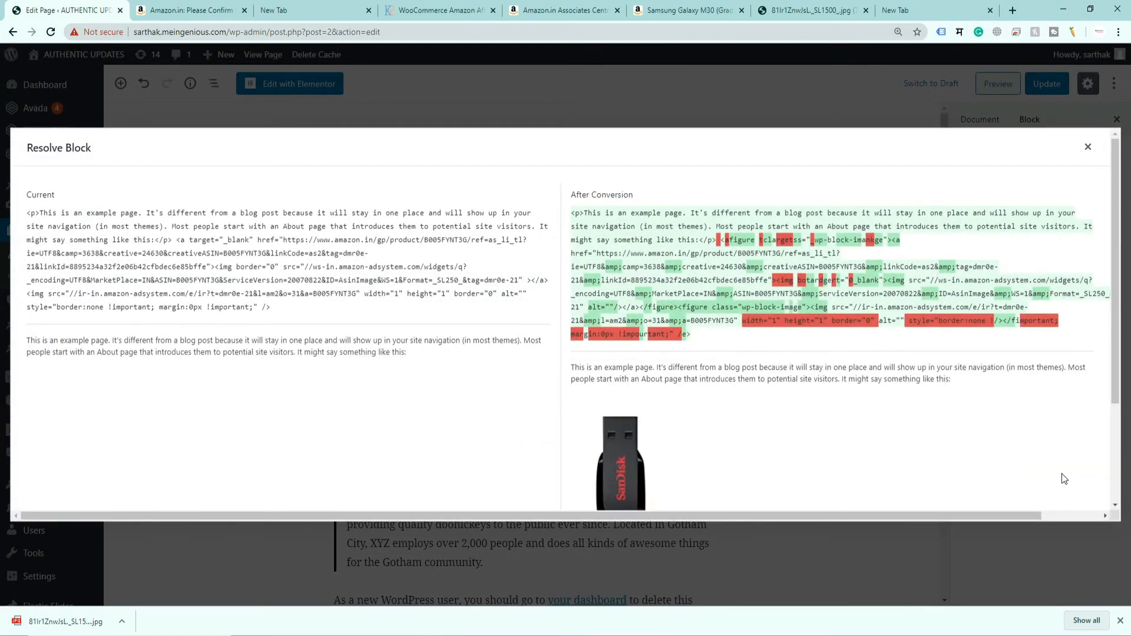
{"action": "scroll", "coordinate": [688, 425], "scroll_direction": "down", "scroll_amount": 3}
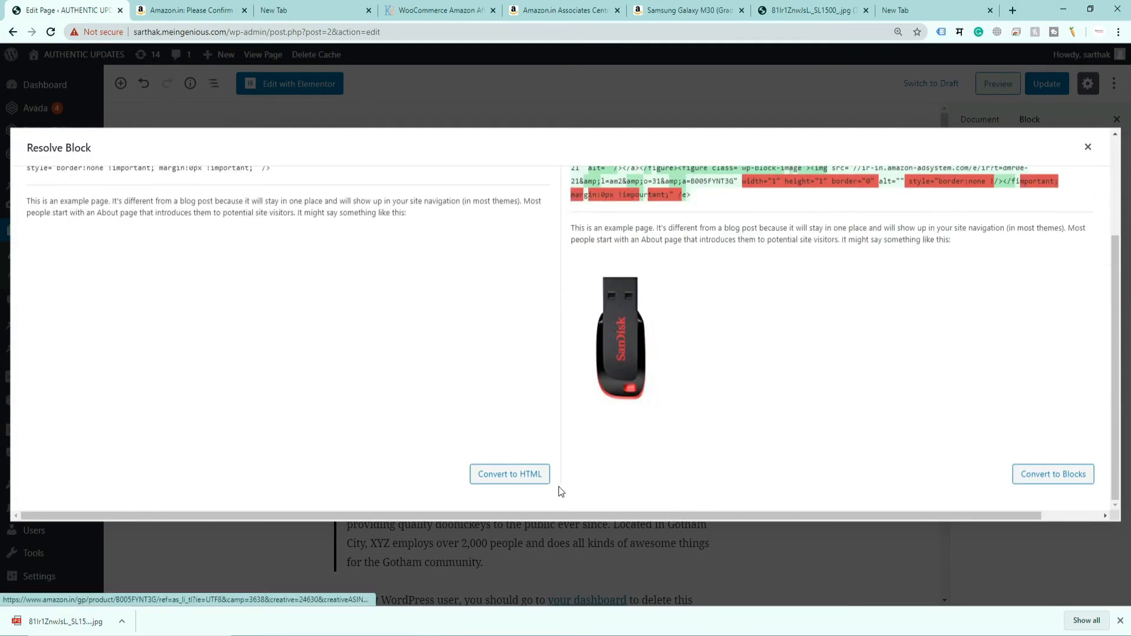
{"action": "scroll", "coordinate": [981, 165], "scroll_direction": "up", "scroll_amount": 3}
{"action": "left_click", "coordinate": [1091, 151]}
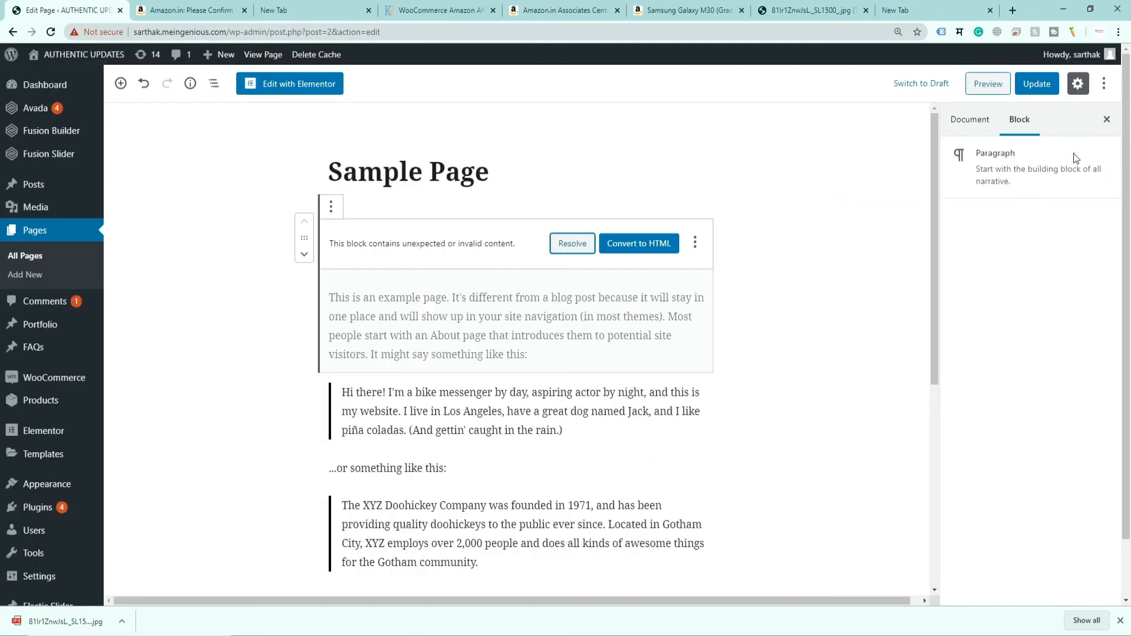
{"action": "left_click", "coordinate": [696, 243]}
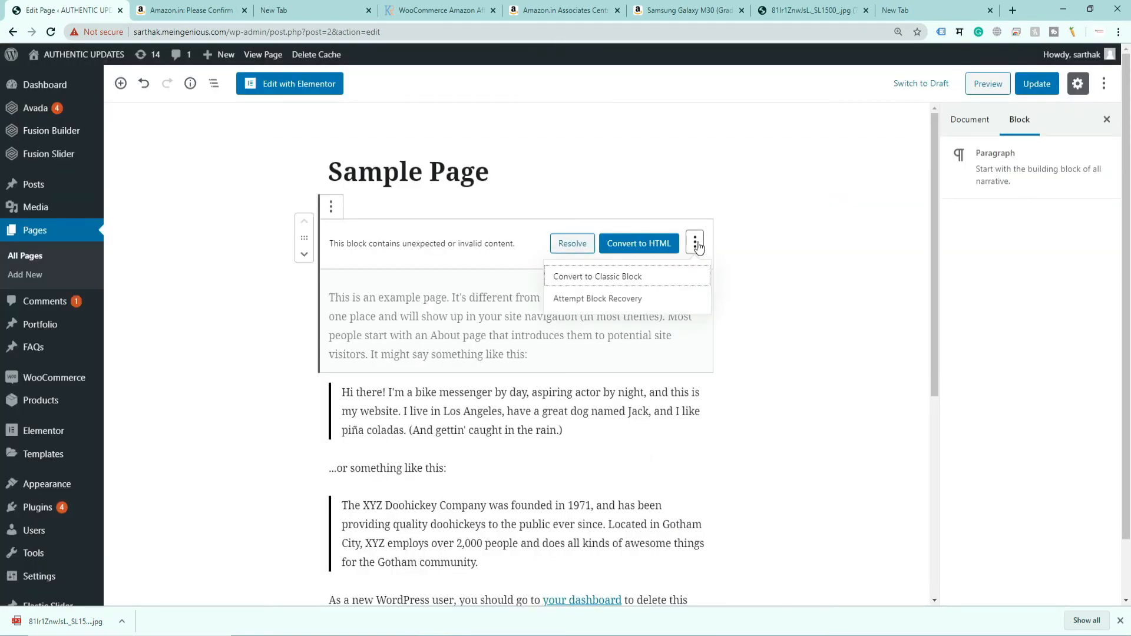
{"action": "left_click", "coordinate": [653, 327]}
{"action": "left_click", "coordinate": [527, 402]}
{"action": "left_click", "coordinate": [528, 402]}
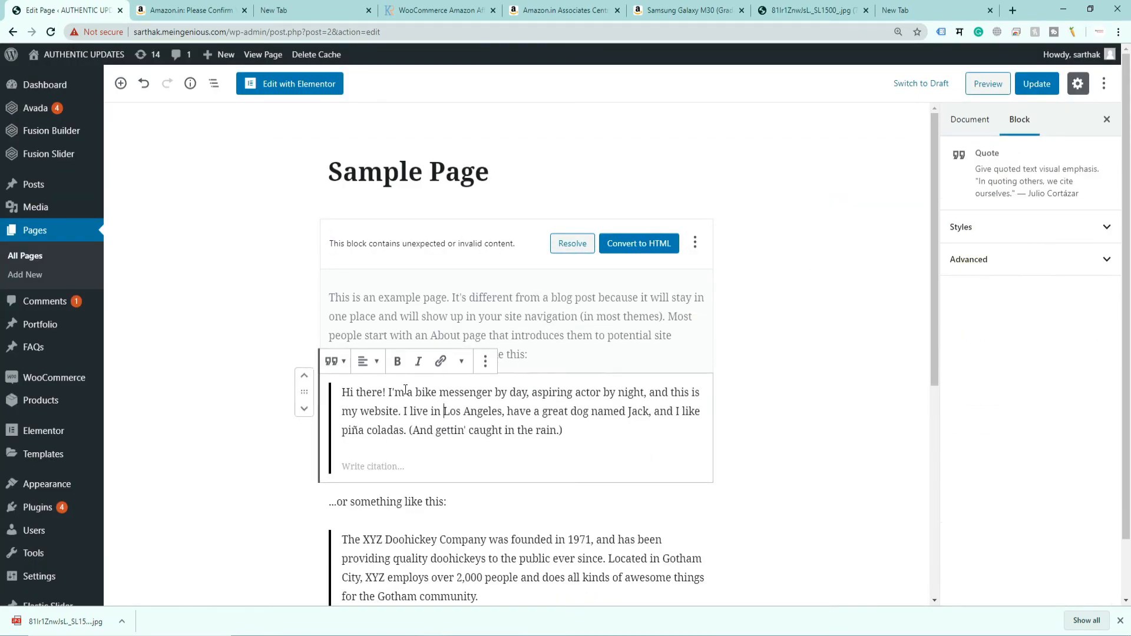
{"action": "left_click", "coordinate": [397, 328]}
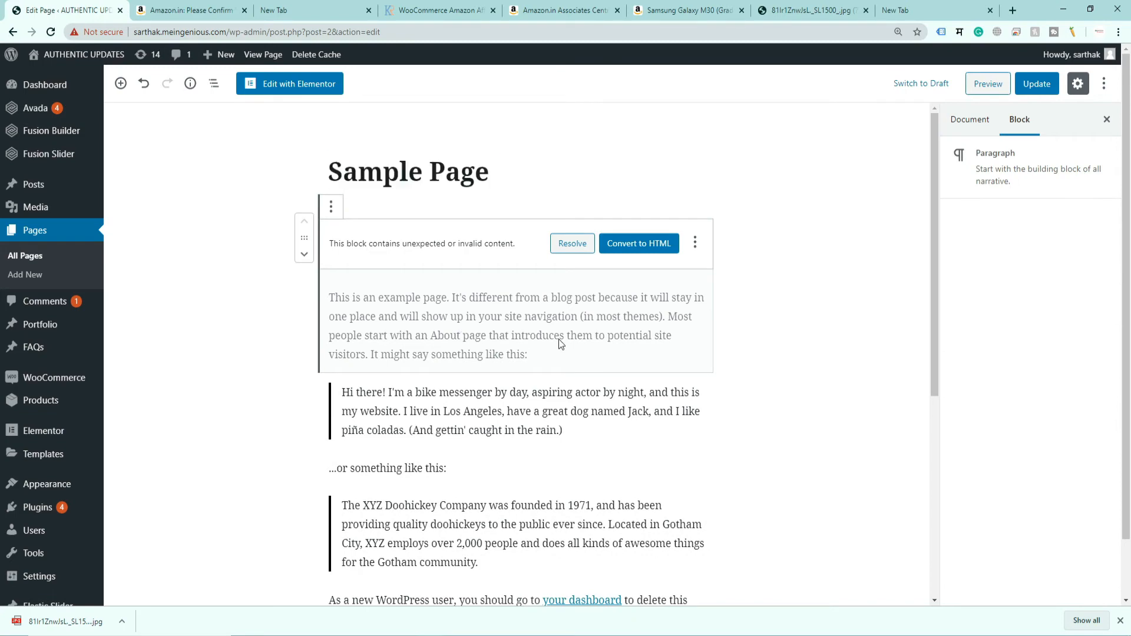
- Hide the block settings and resolve the invalid paragraph block by converting it to HTML
{"action": "left_click", "coordinate": [1106, 119]}
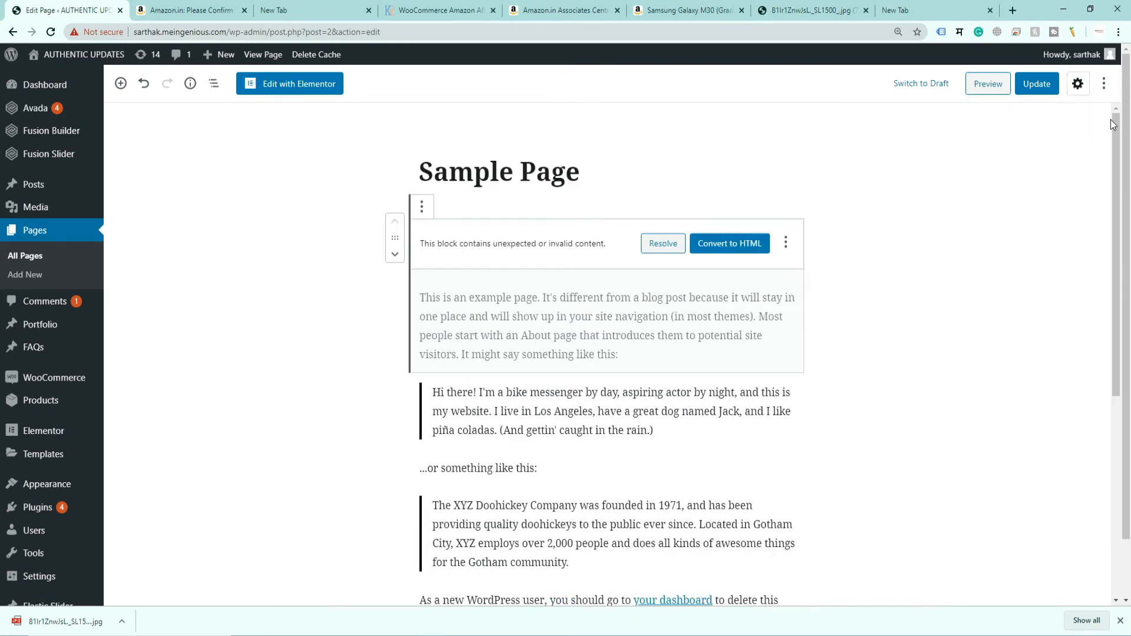
{"action": "left_click", "coordinate": [662, 243]}
{"action": "scroll", "coordinate": [928, 426], "scroll_direction": "down", "scroll_amount": 3}
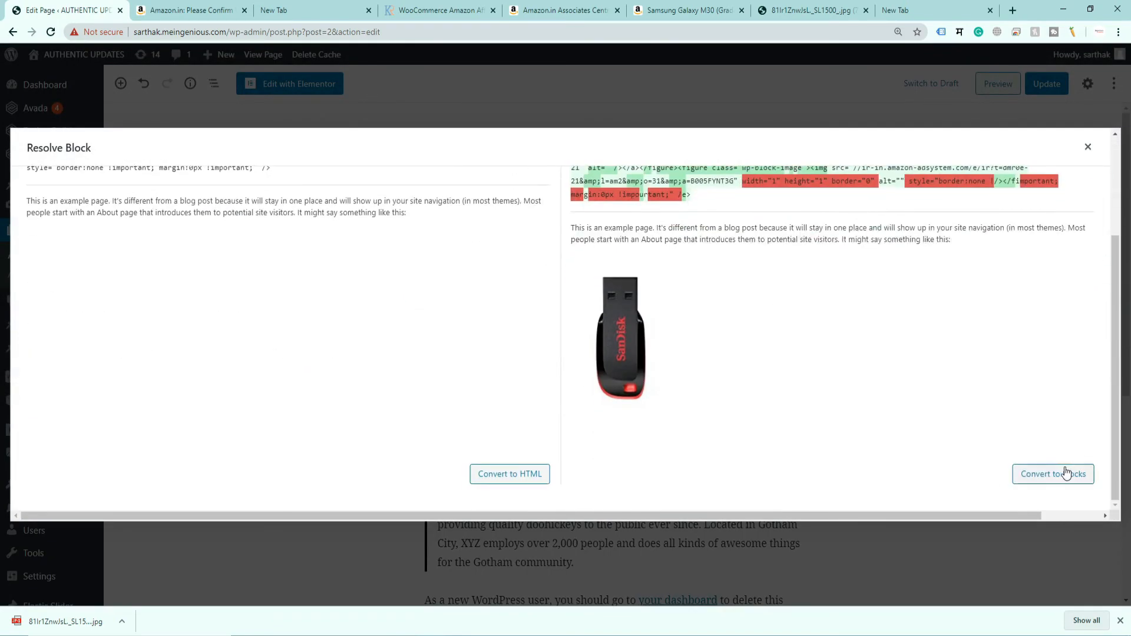
{"action": "left_click", "coordinate": [518, 480]}
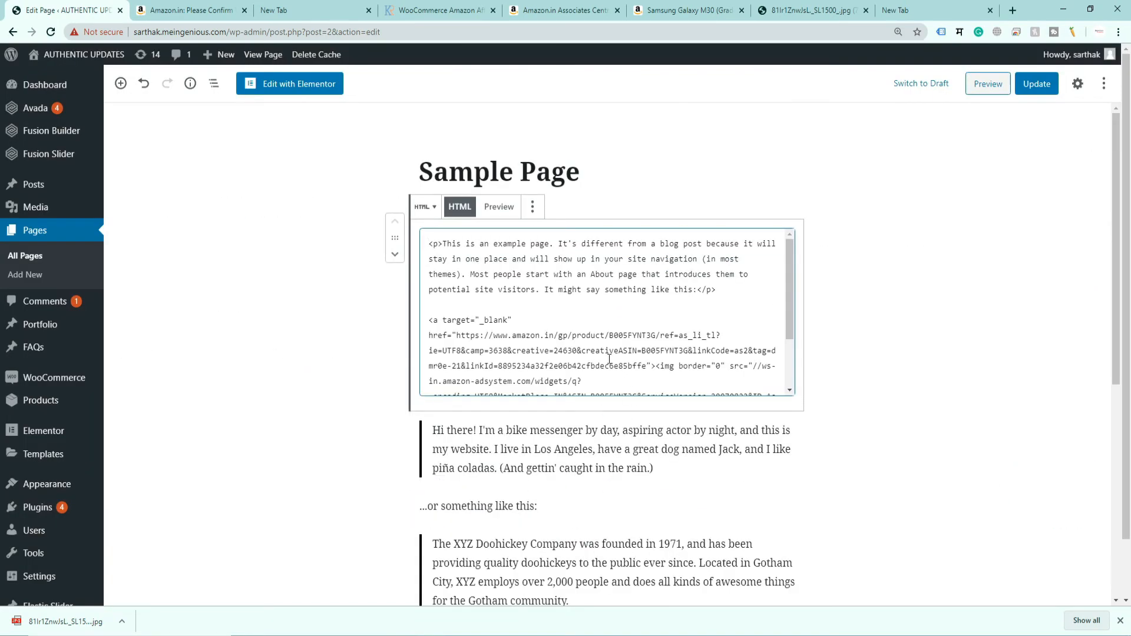
- Paste the Amazon Add To Cart form code directly after the image link code in the HTML block
{"action": "scroll", "coordinate": [590, 365], "scroll_direction": "down", "scroll_amount": 2}
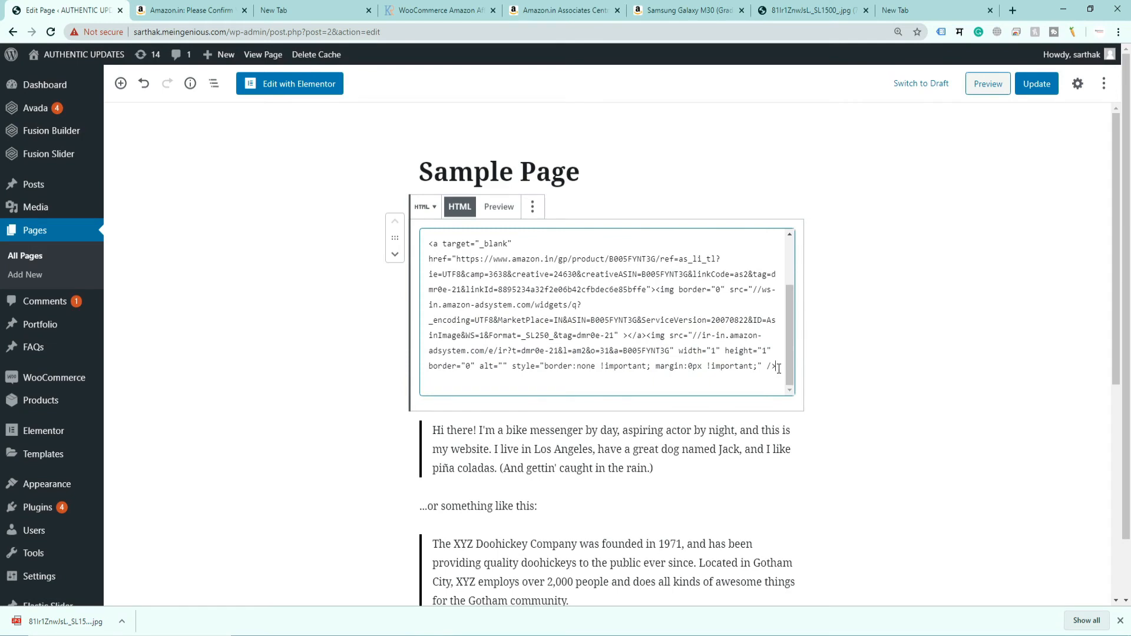
{"action": "left_click", "coordinate": [779, 369]}
{"action": "type", "text": "<form method=\"GET\" action=\"http://www.amazon.in/gp/aws/cart/add.html\"> <input type=\"hidden\" name=\"AssociateTag\" value=\"dmr0e-21\"/><input type=\"hidden\" name=\"ASIN.1\" value=\"B01GDWNV86\"/><br/> <input type=\"hidden\" name=\"Quantity.1\" value=\"1\"/><br/> <button>Add To Cart</button> </form>"}
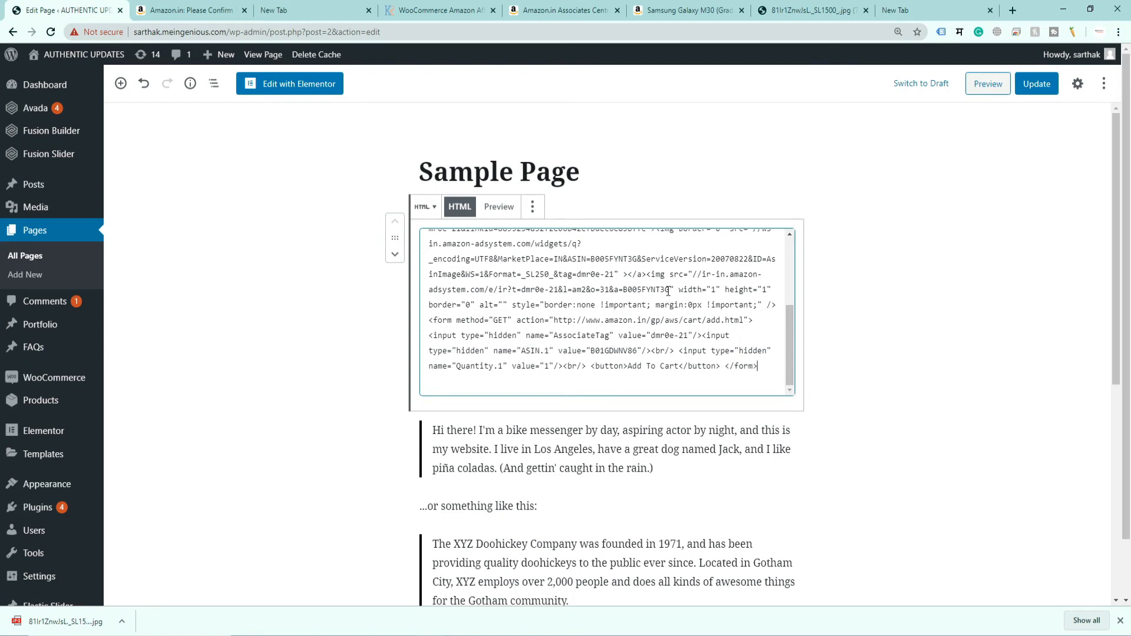
- Copy the SanDisk drive's ASIN from its Amazon product page address and set the form's ASIN.1 value to B005FYNT3G
{"action": "left_click", "coordinate": [196, 9]}
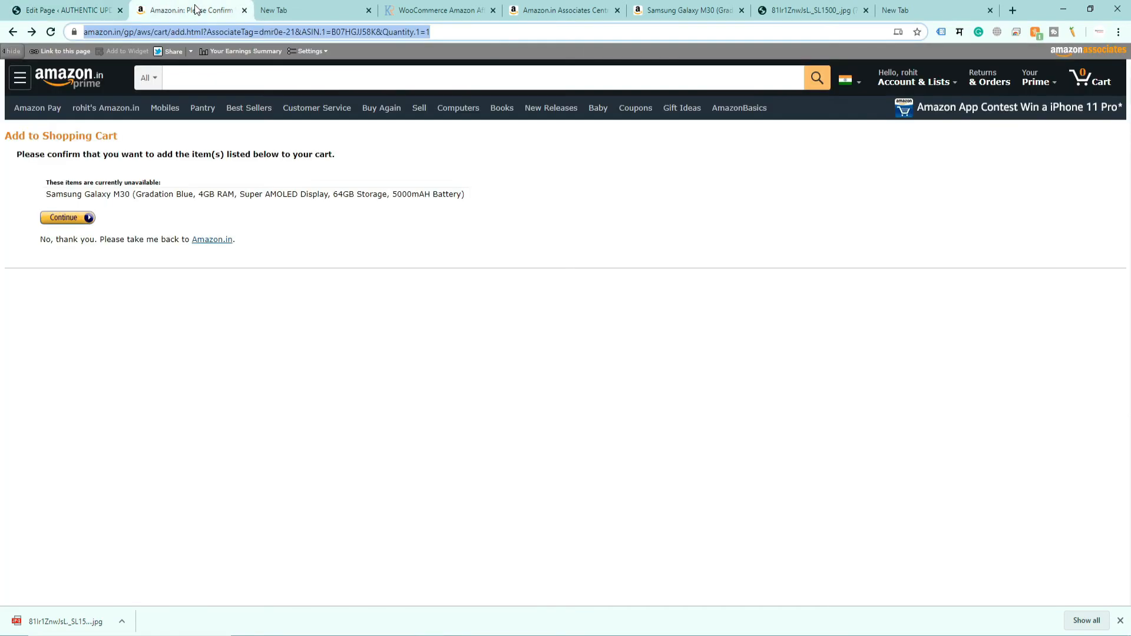
{"action": "left_click", "coordinate": [575, 11]}
{"action": "left_click", "coordinate": [722, 253]}
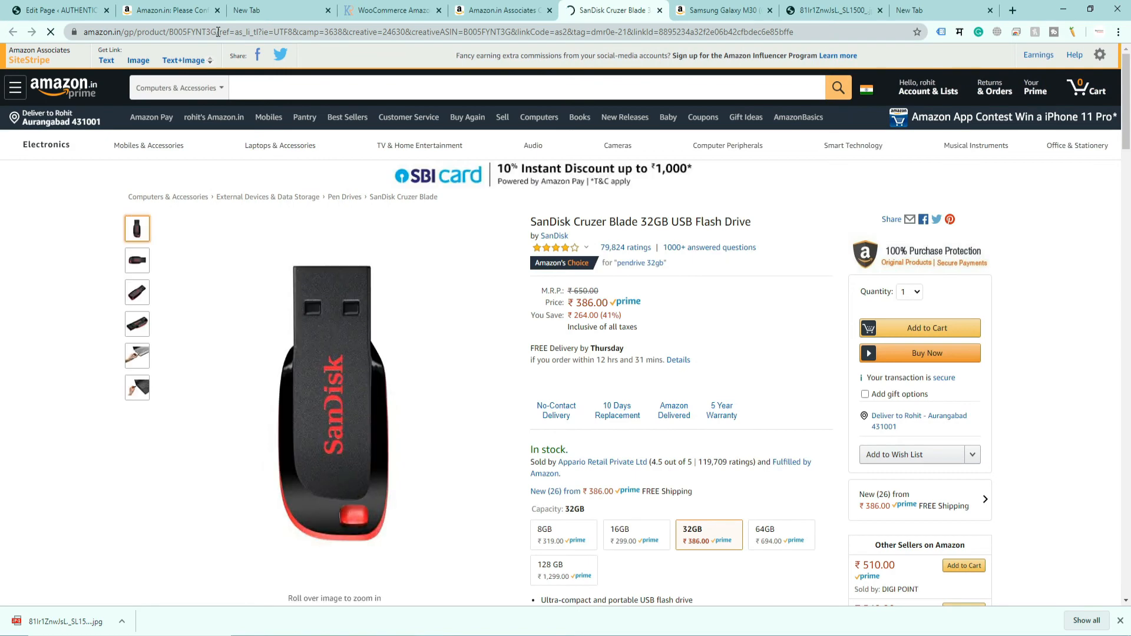
{"action": "left_click_drag", "start_coordinate": [217, 32], "coordinate": [178, 35]}
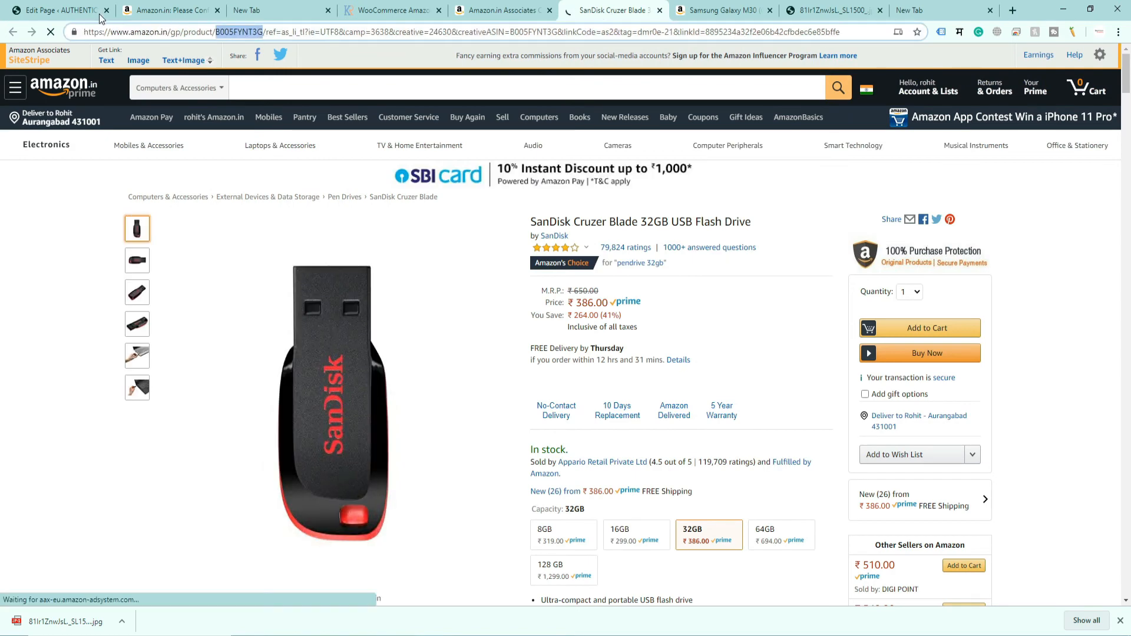
{"action": "left_click", "coordinate": [63, 13]}
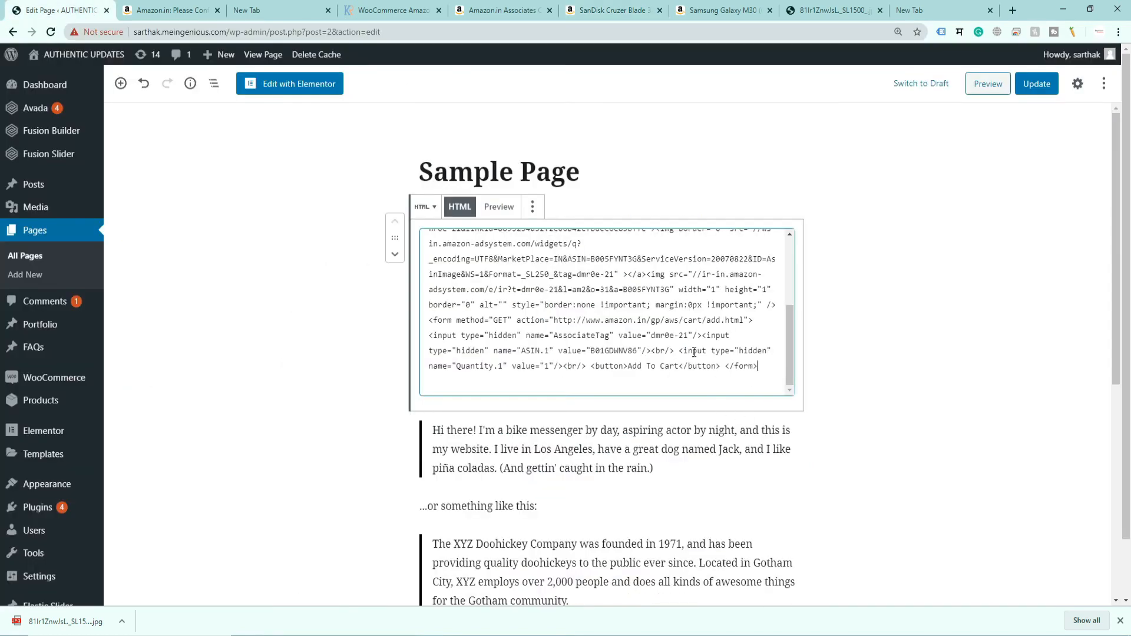
{"action": "left_click_drag", "start_coordinate": [637, 351], "coordinate": [594, 352]}
{"action": "type", "text": "B005FYNT3G"}
- Preview Sample Page, test its Add To Cart button through to the Amazon shopping cart, and return to the page editor
{"action": "left_click", "coordinate": [985, 89]}
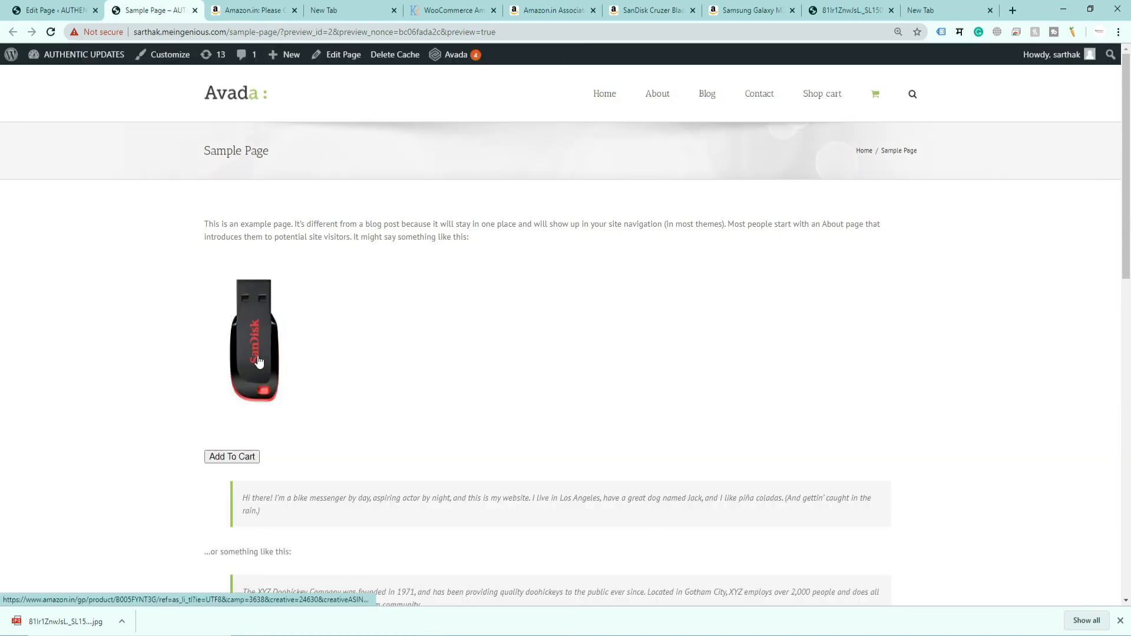
{"action": "scroll", "coordinate": [255, 371], "scroll_direction": "down", "scroll_amount": 1}
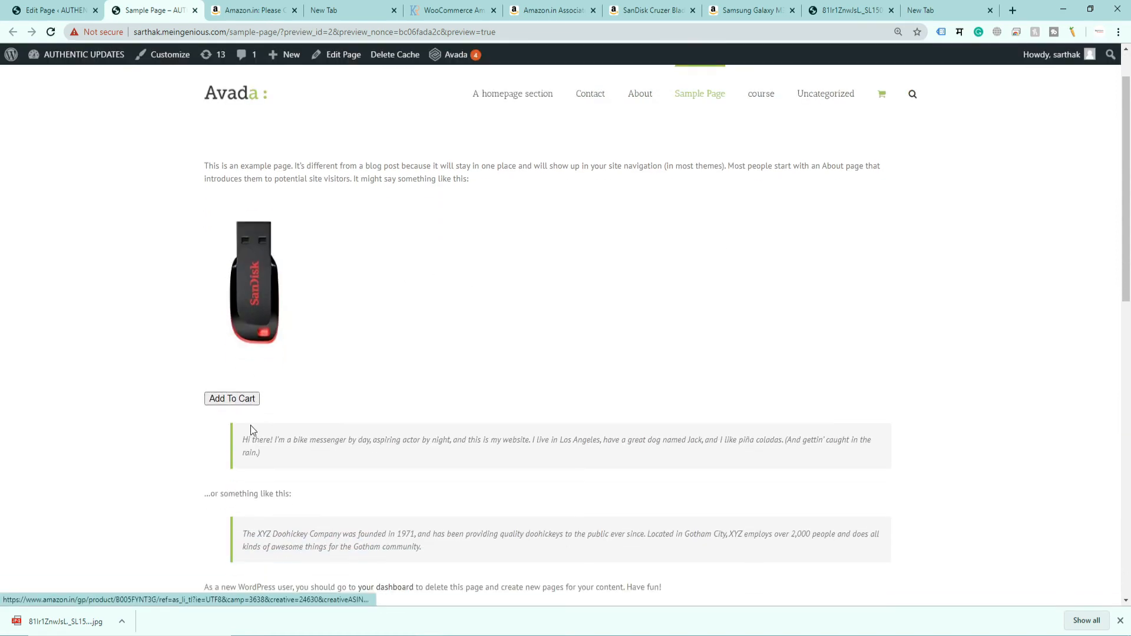
{"action": "left_click", "coordinate": [230, 395]}
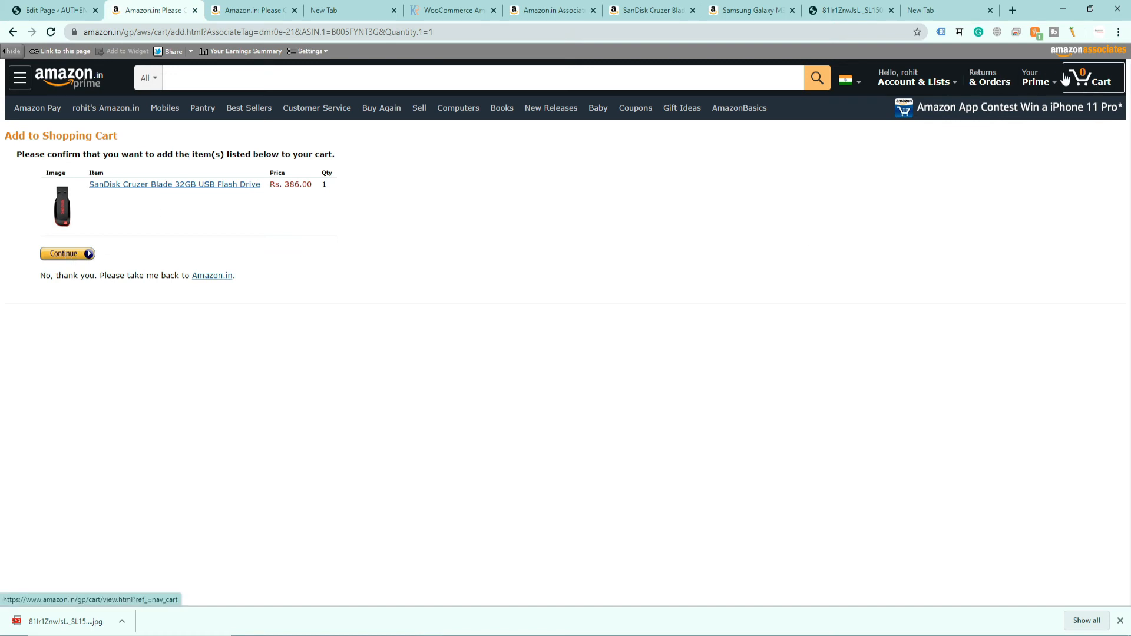
{"action": "left_click", "coordinate": [65, 254]}
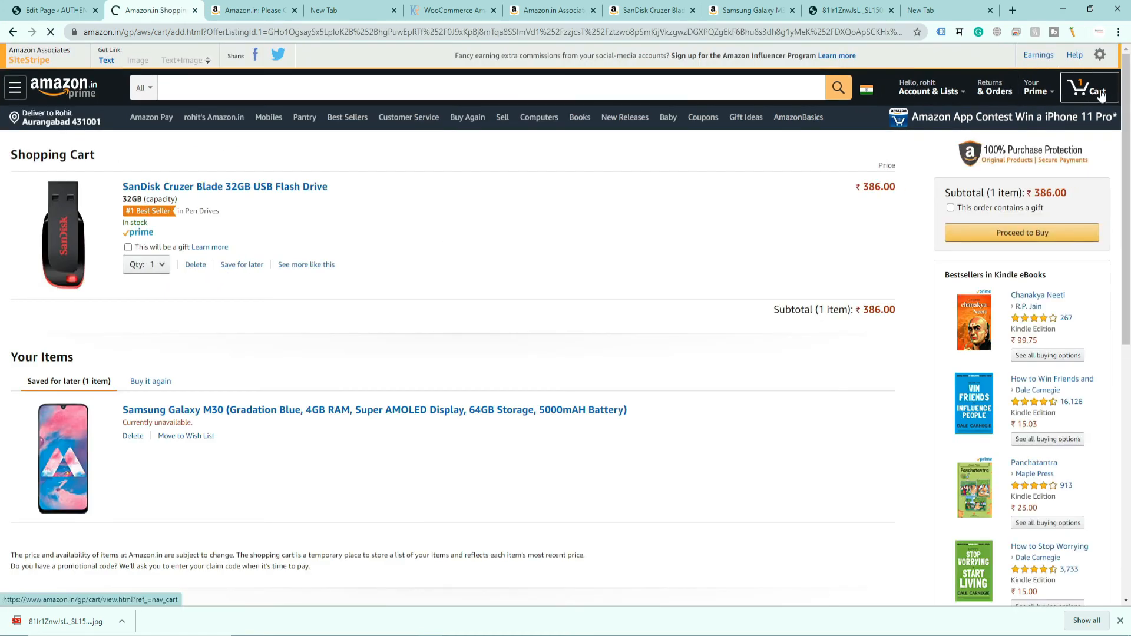
{"action": "left_click", "coordinate": [1102, 95]}
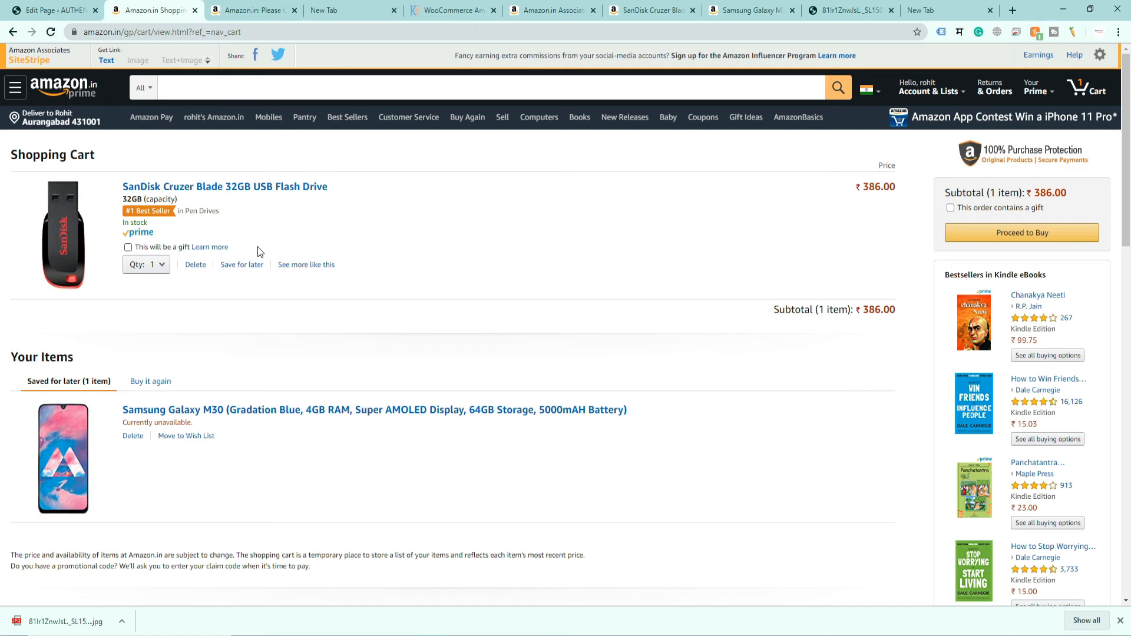
{"action": "left_click", "coordinate": [43, 11]}
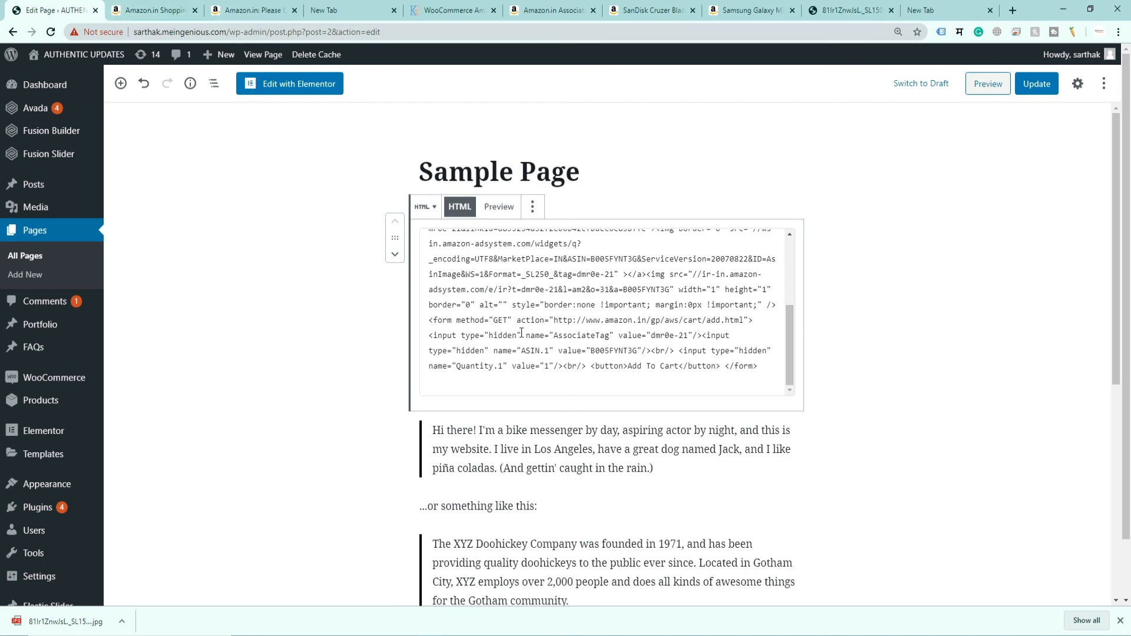
- Find the WooCommerce Amazon affiliate plugin article among the open pages and review the WooZone plugin's features
{"action": "left_click", "coordinate": [154, 10]}
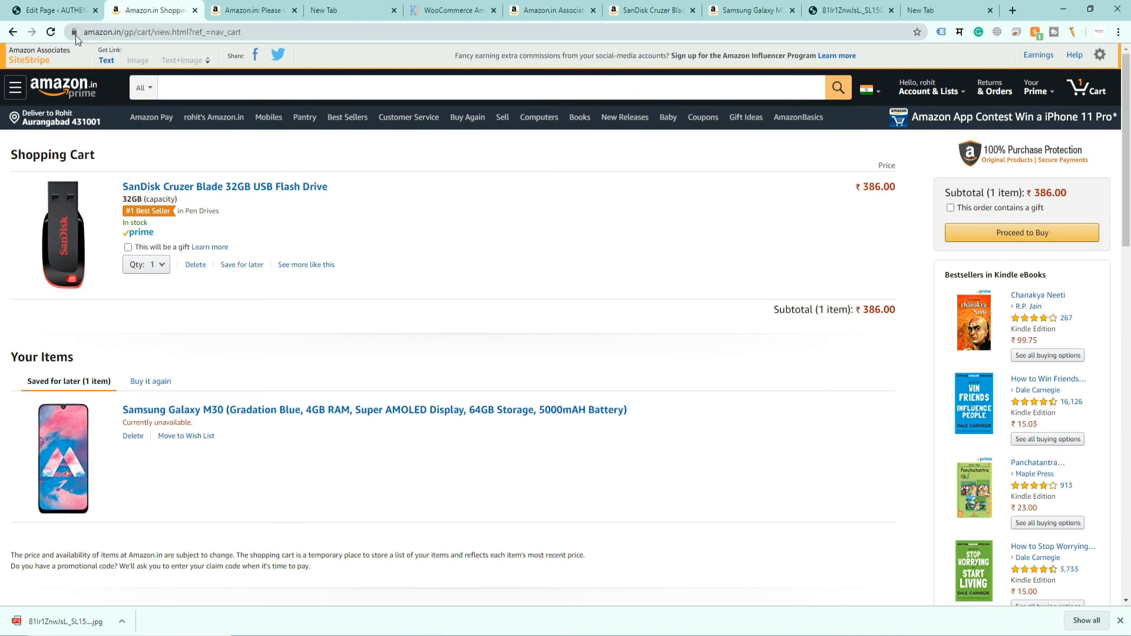
{"action": "left_click", "coordinate": [65, 10]}
{"action": "left_click", "coordinate": [263, 18]}
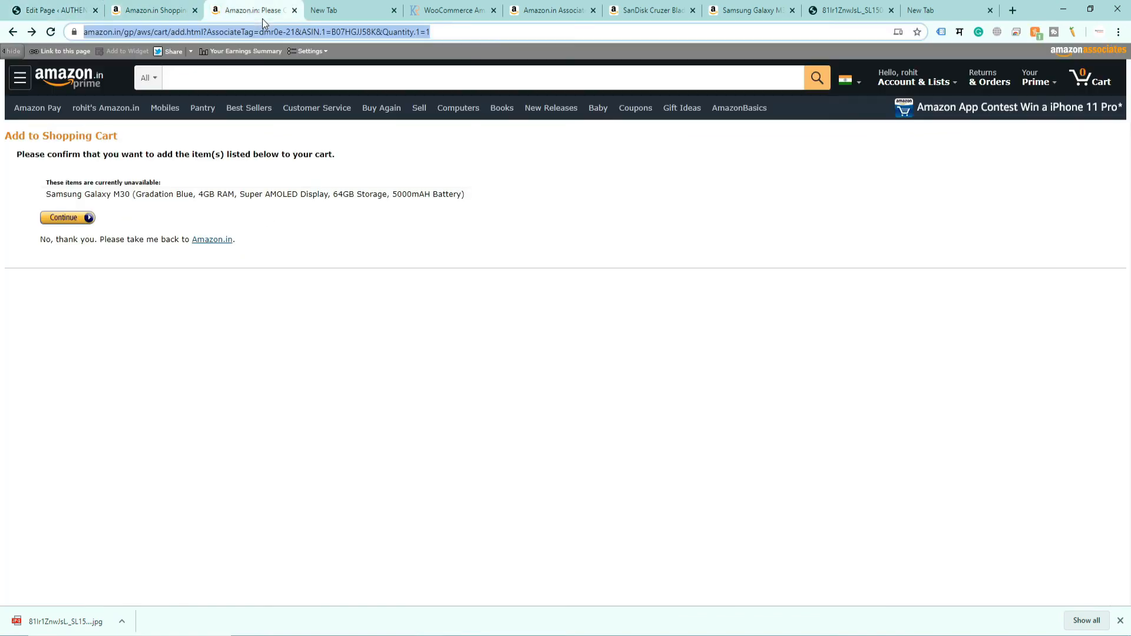
{"action": "left_click", "coordinate": [327, 14]}
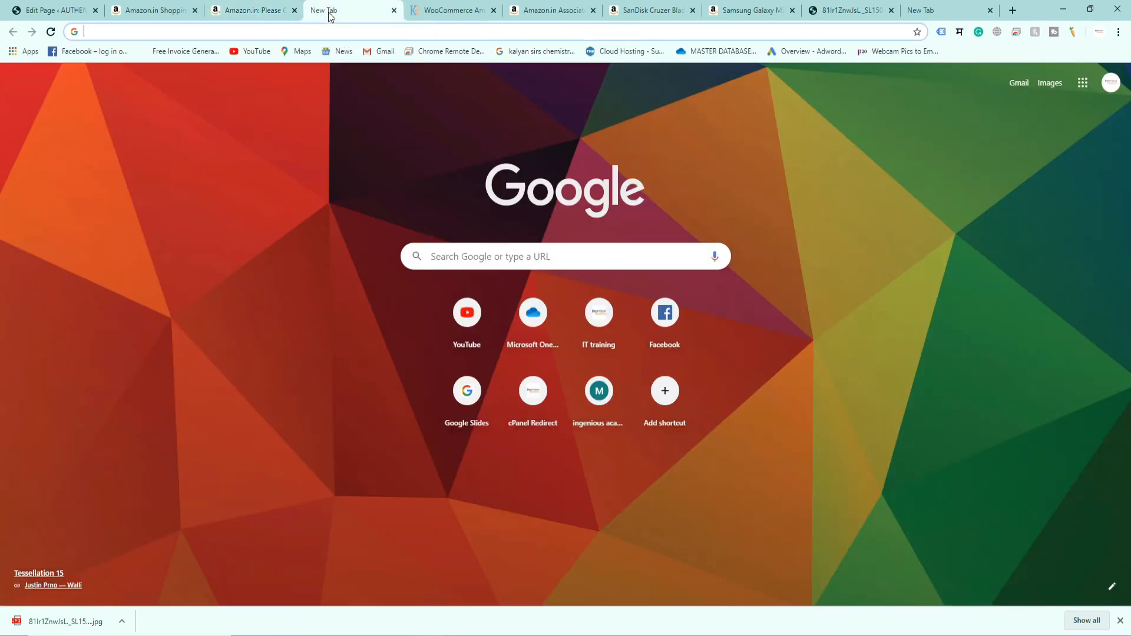
{"action": "left_click", "coordinate": [416, 14]}
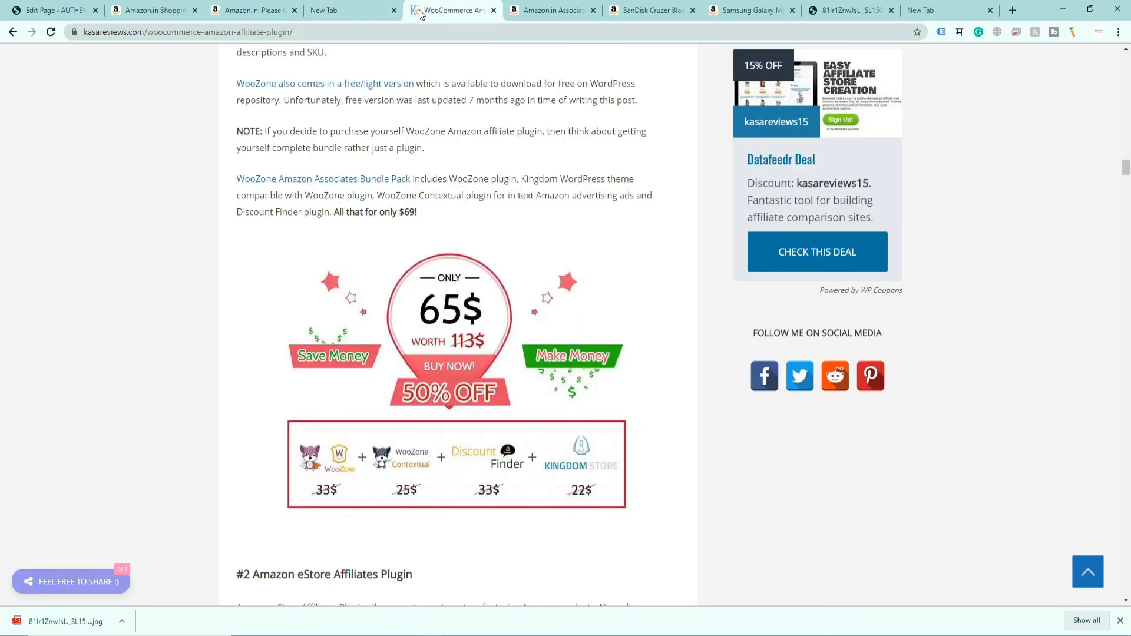
{"action": "scroll", "coordinate": [465, 221], "scroll_direction": "up", "scroll_amount": 20}
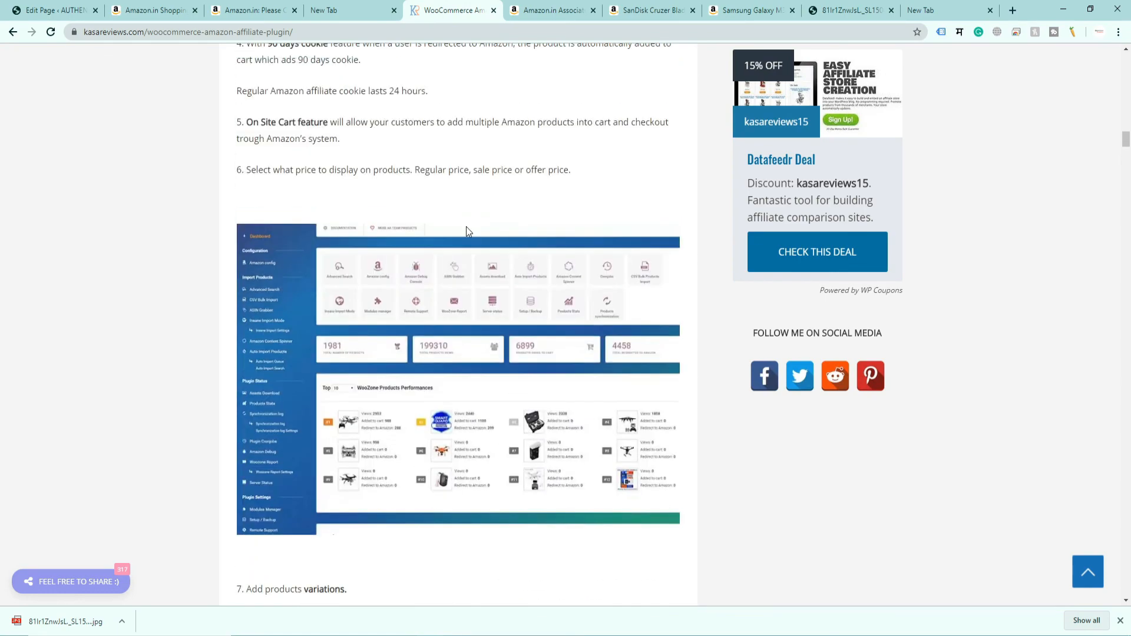
{"action": "scroll", "coordinate": [466, 226], "scroll_direction": "up", "scroll_amount": 12}
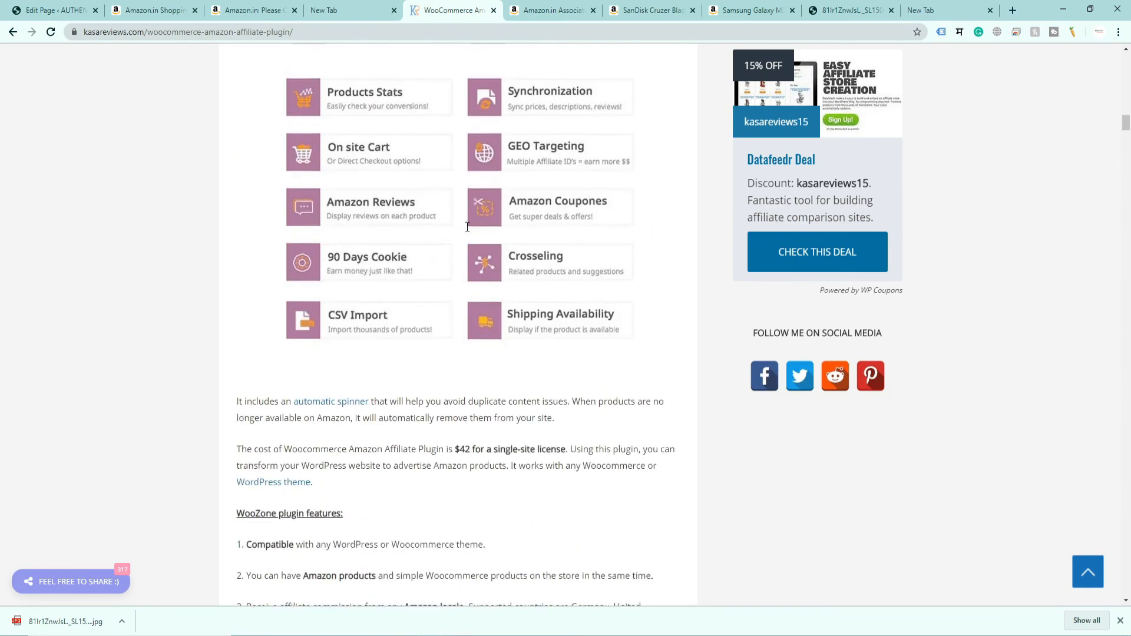
{"action": "scroll", "coordinate": [467, 227], "scroll_direction": "up", "scroll_amount": 3}
{"action": "scroll", "coordinate": [465, 229], "scroll_direction": "down", "scroll_amount": 4}
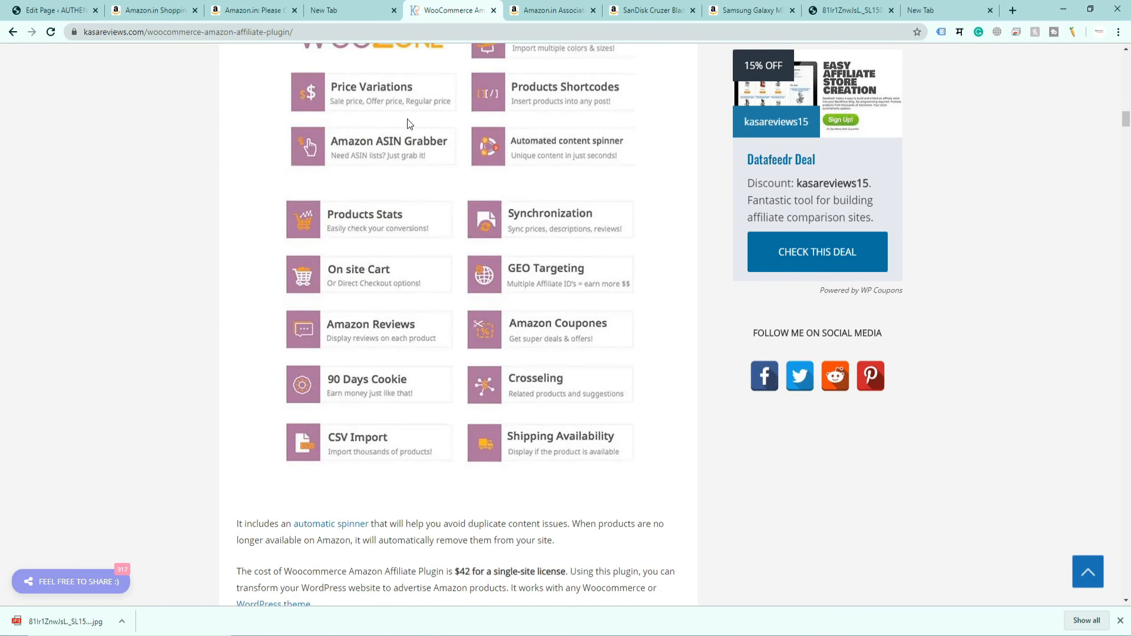
{"action": "left_click", "coordinate": [28, 15]}
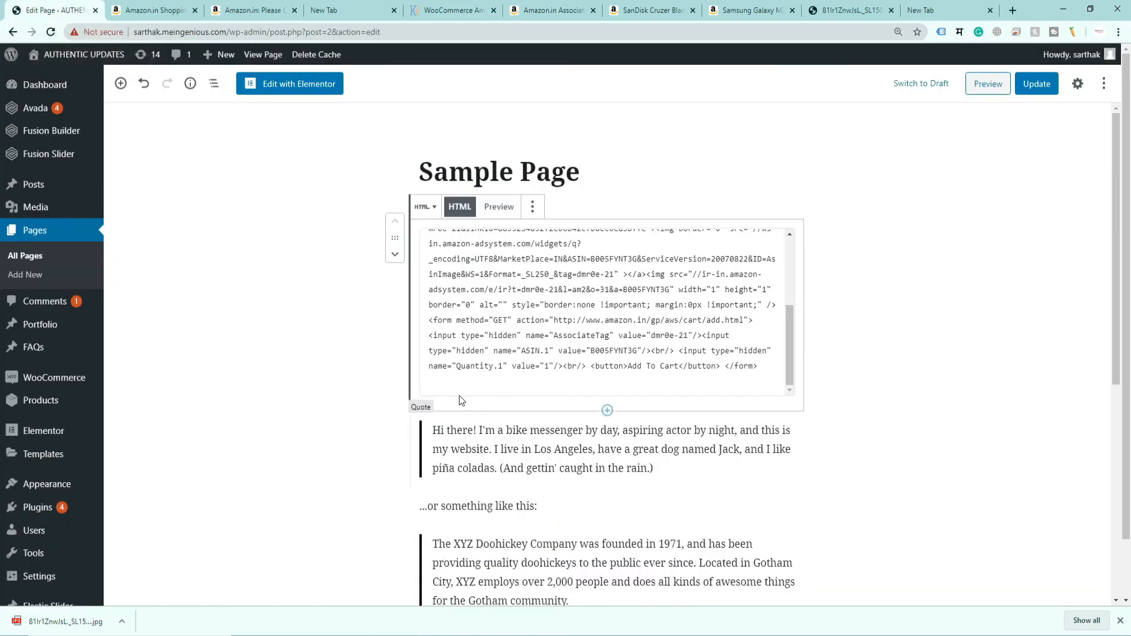
{"action": "left_click", "coordinate": [232, 12]}
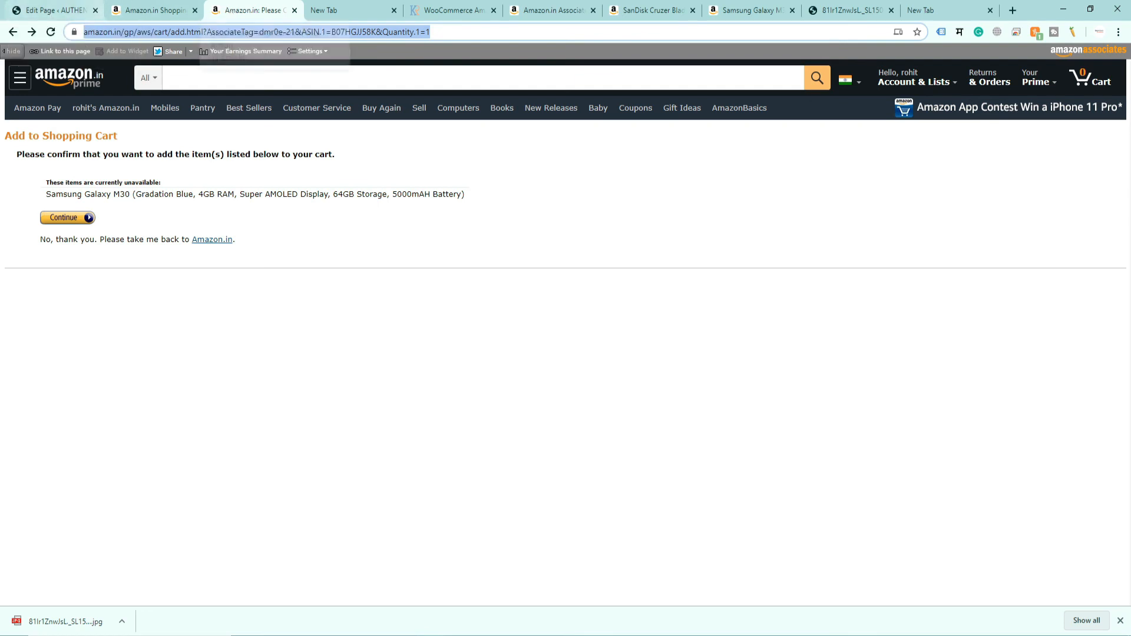
{"action": "left_click", "coordinate": [53, 10]}
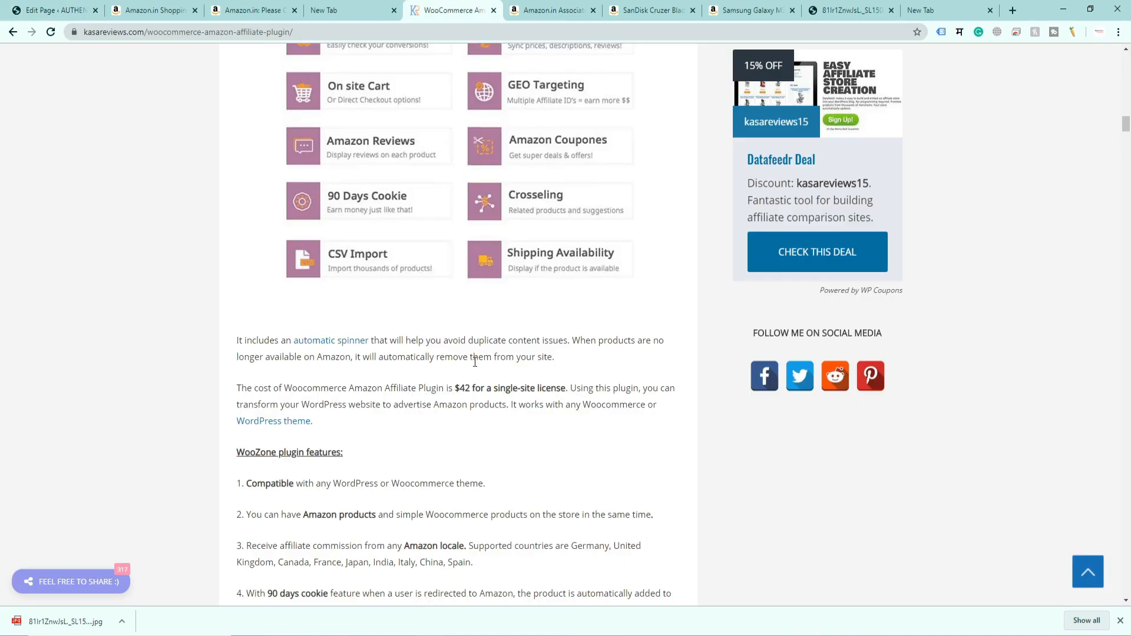
- Read the rest of the WooZone feature list and the Amazon eStore Affiliates Plugin section of the article
{"action": "scroll", "coordinate": [475, 389], "scroll_direction": "down", "scroll_amount": 15}
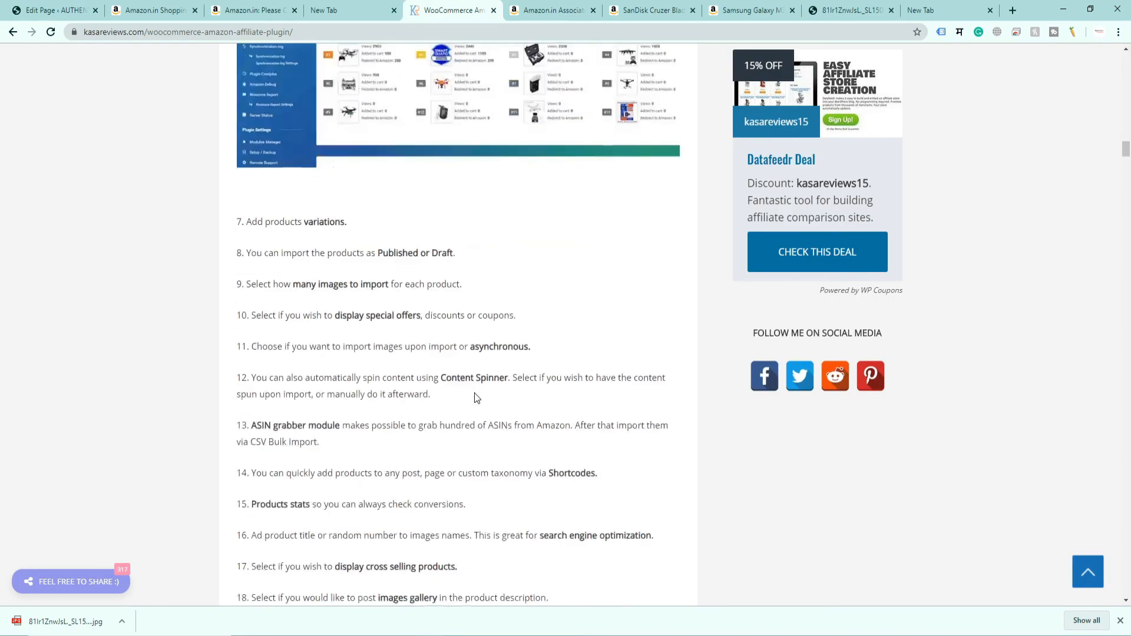
{"action": "scroll", "coordinate": [475, 393], "scroll_direction": "down", "scroll_amount": 11}
{"action": "scroll", "coordinate": [384, 223], "scroll_direction": "down", "scroll_amount": 5}
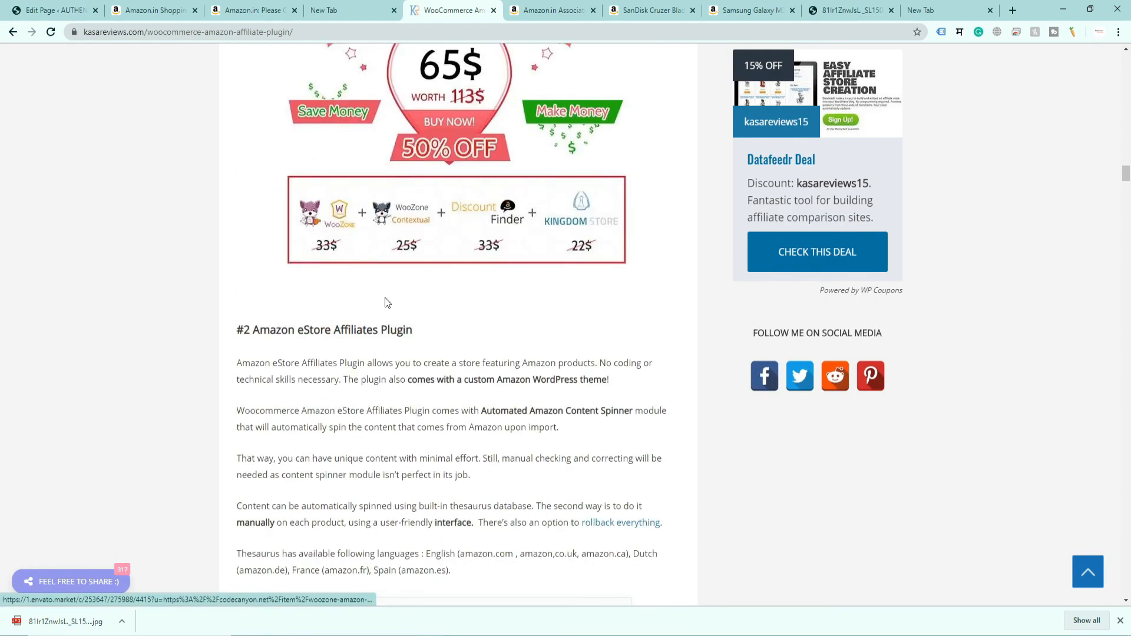
{"action": "scroll", "coordinate": [387, 302], "scroll_direction": "down", "scroll_amount": 3}
{"action": "scroll", "coordinate": [411, 188], "scroll_direction": "down", "scroll_amount": 14}
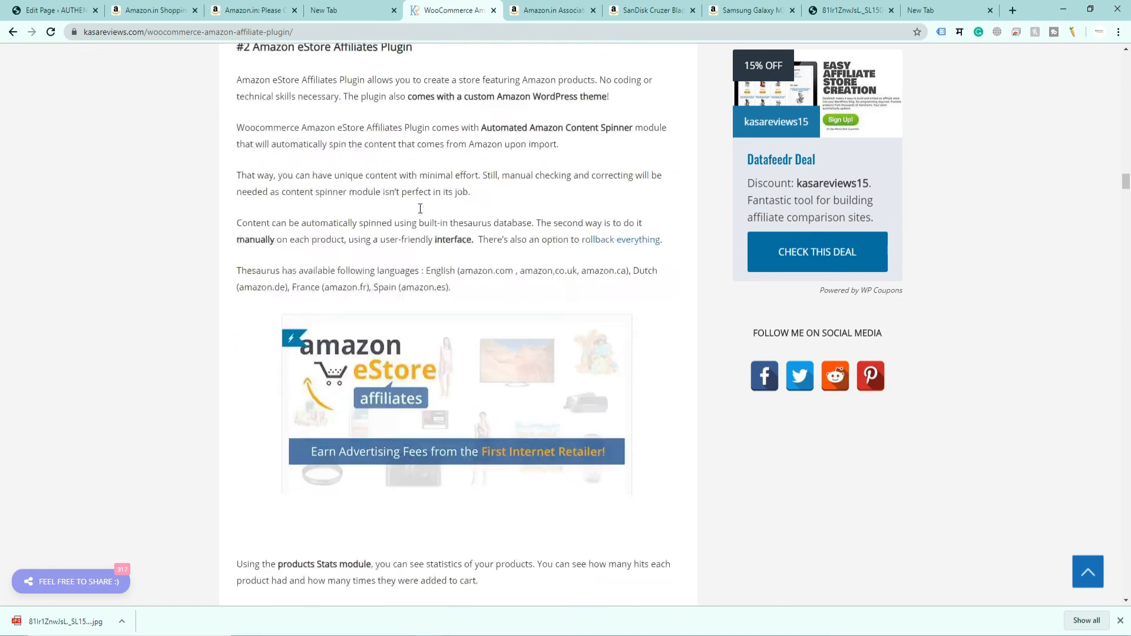
{"action": "scroll", "coordinate": [419, 229], "scroll_direction": "down", "scroll_amount": 2}
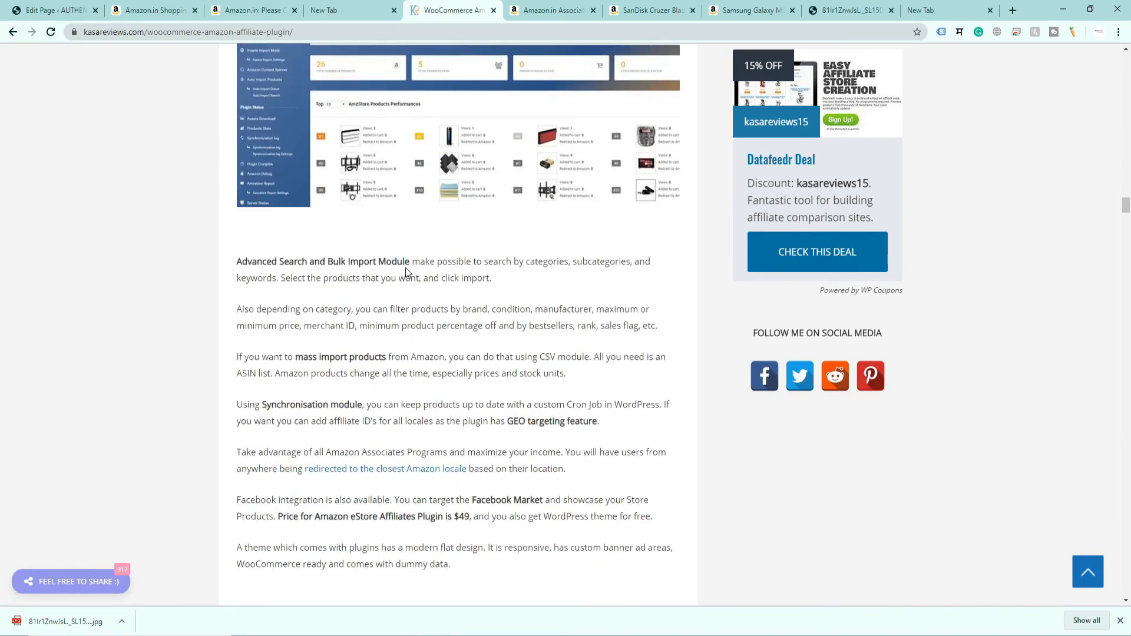
{"action": "scroll", "coordinate": [405, 267], "scroll_direction": "down", "scroll_amount": 11}
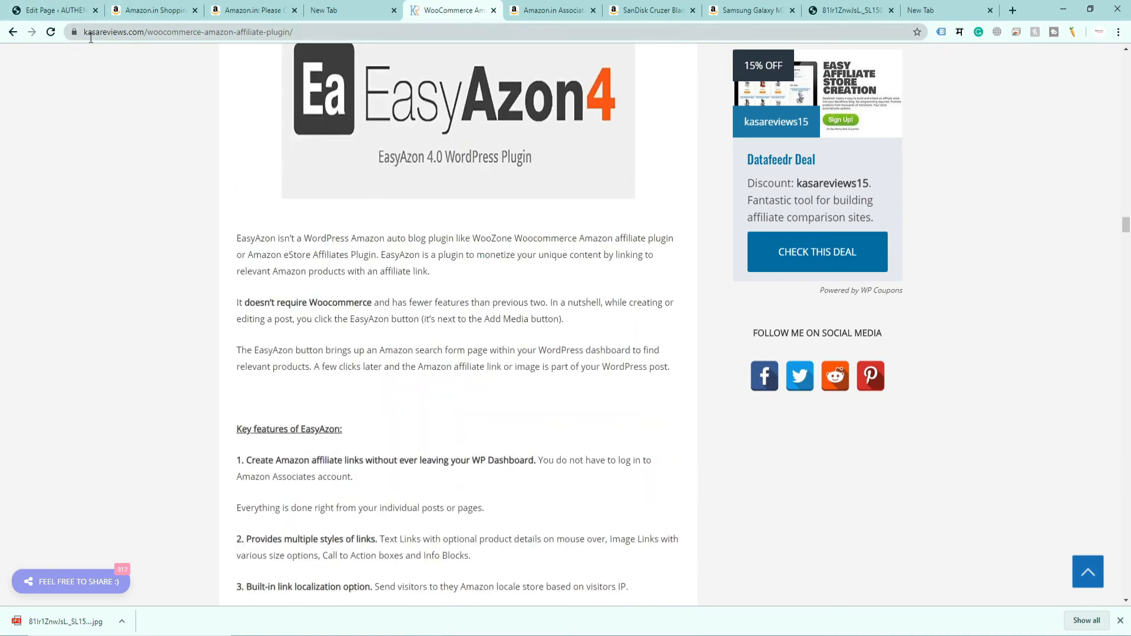
- Highlight the plugin article's web address and examine its EasyAzon and WP Zon Builder sections
{"action": "left_click_drag", "start_coordinate": [312, 32], "coordinate": [83, 31]}
{"action": "scroll", "coordinate": [354, 230], "scroll_direction": "down", "scroll_amount": 7}
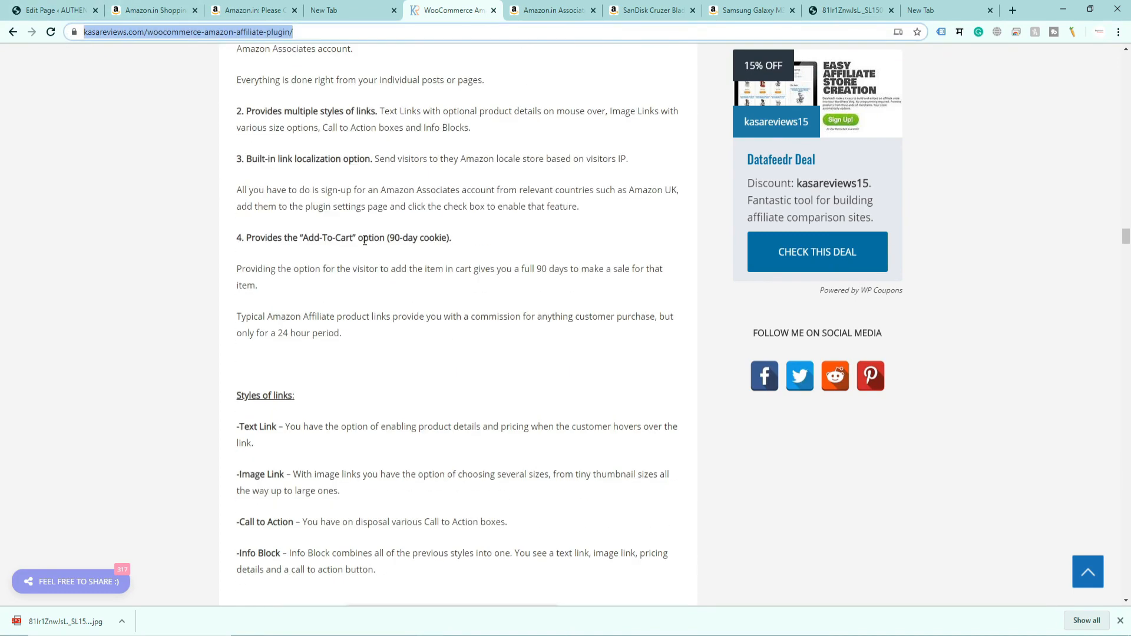
{"action": "scroll", "coordinate": [365, 240], "scroll_direction": "down", "scroll_amount": 17}
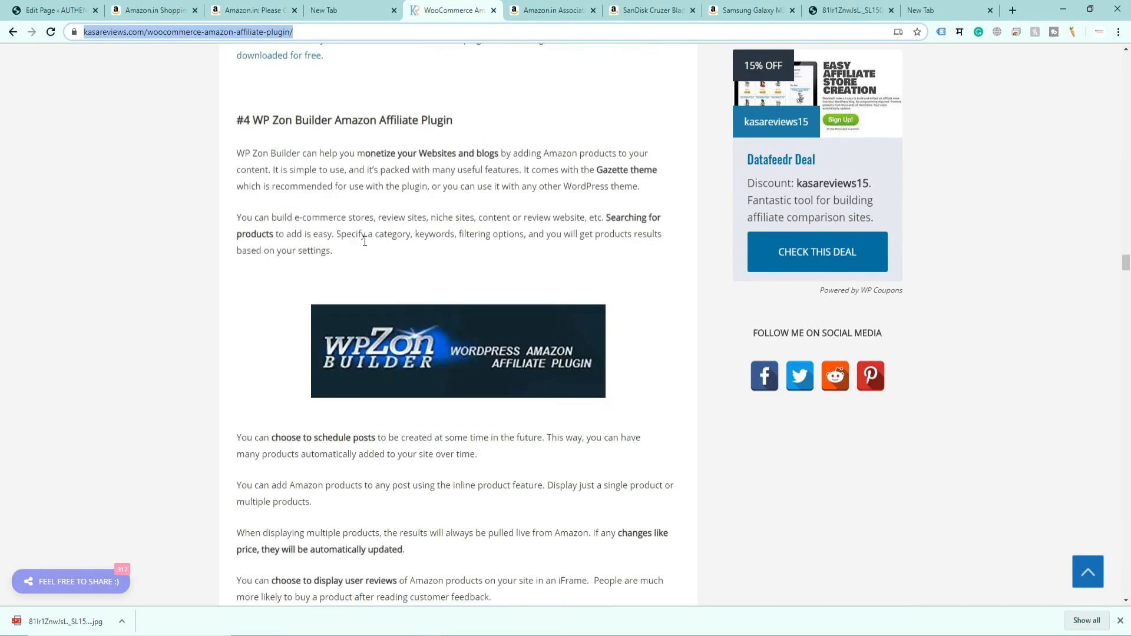
{"action": "scroll", "coordinate": [365, 241], "scroll_direction": "down", "scroll_amount": 7}
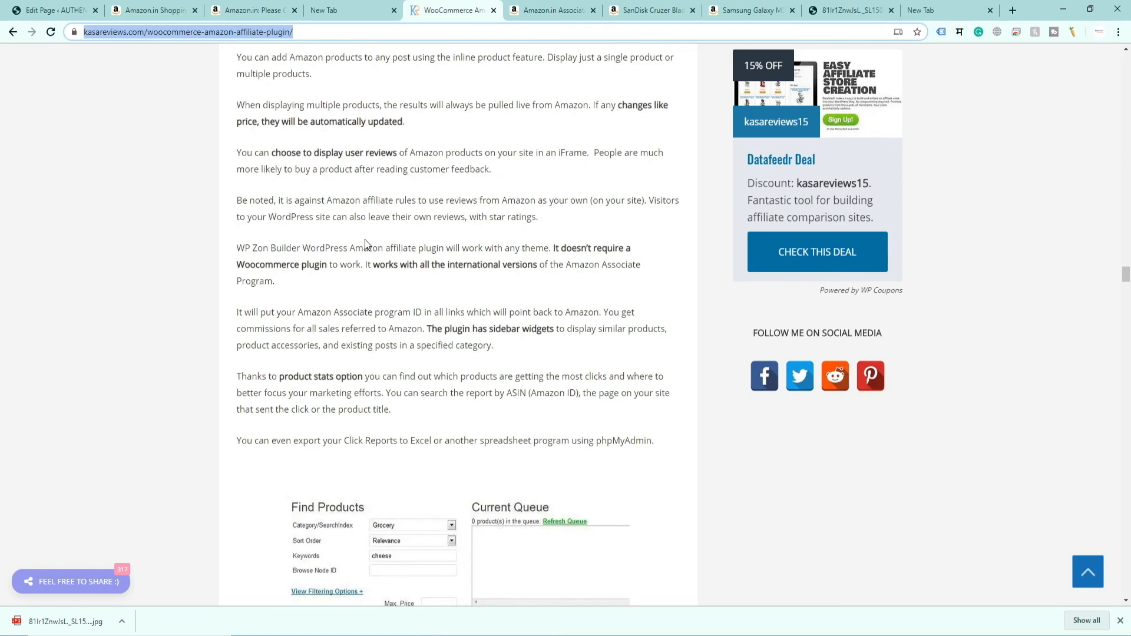
{"action": "scroll", "coordinate": [365, 239], "scroll_direction": "down", "scroll_amount": 13}
{"action": "scroll", "coordinate": [364, 240], "scroll_direction": "down", "scroll_amount": 4}
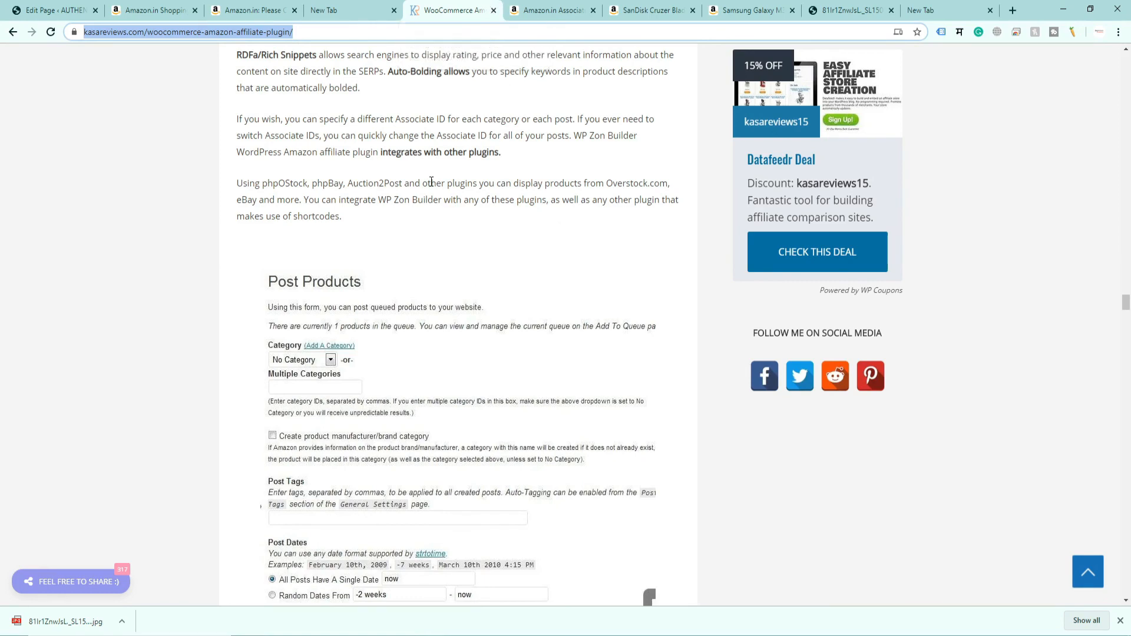
{"action": "scroll", "coordinate": [237, 115], "scroll_direction": "down", "scroll_amount": 9}
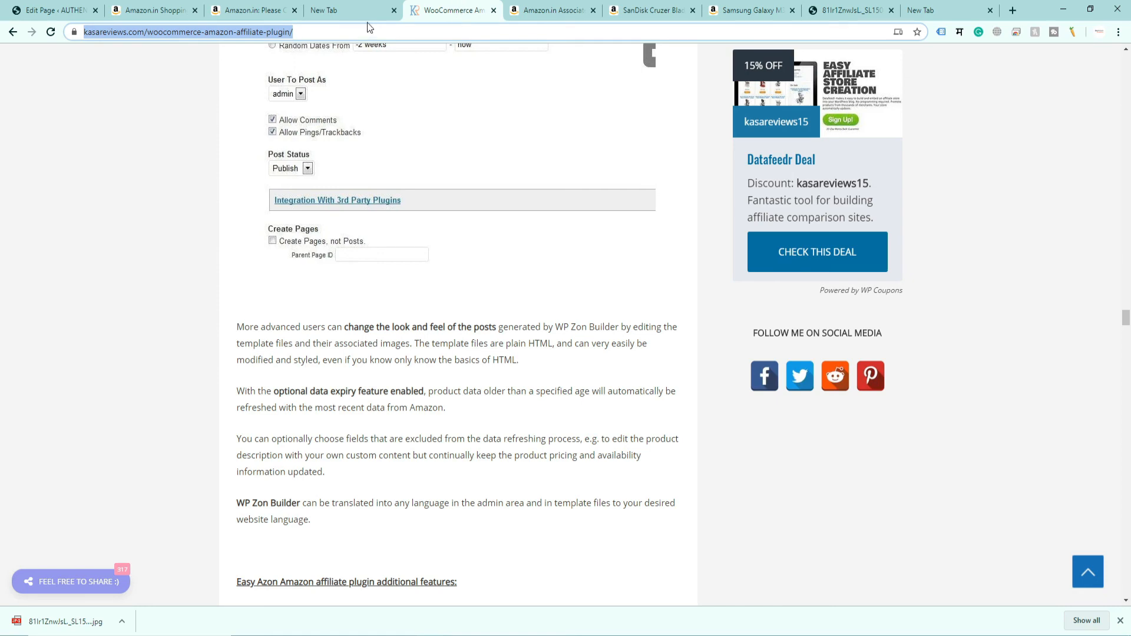
{"action": "scroll", "coordinate": [414, 158], "scroll_direction": "up", "scroll_amount": 7}
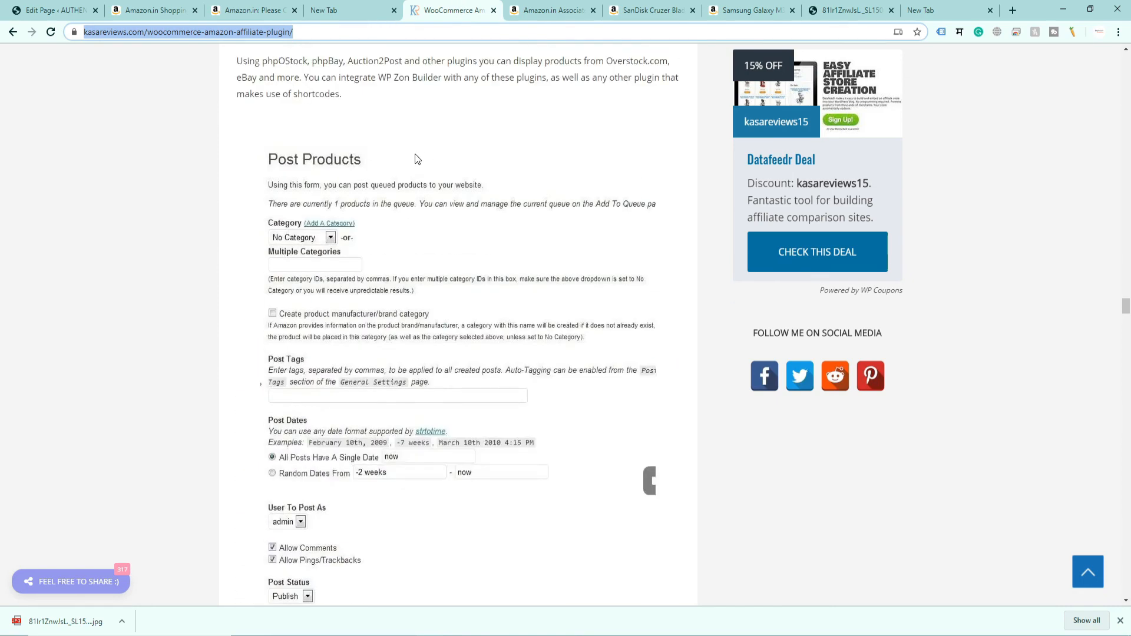
{"action": "scroll", "coordinate": [415, 157], "scroll_direction": "up", "scroll_amount": 15}
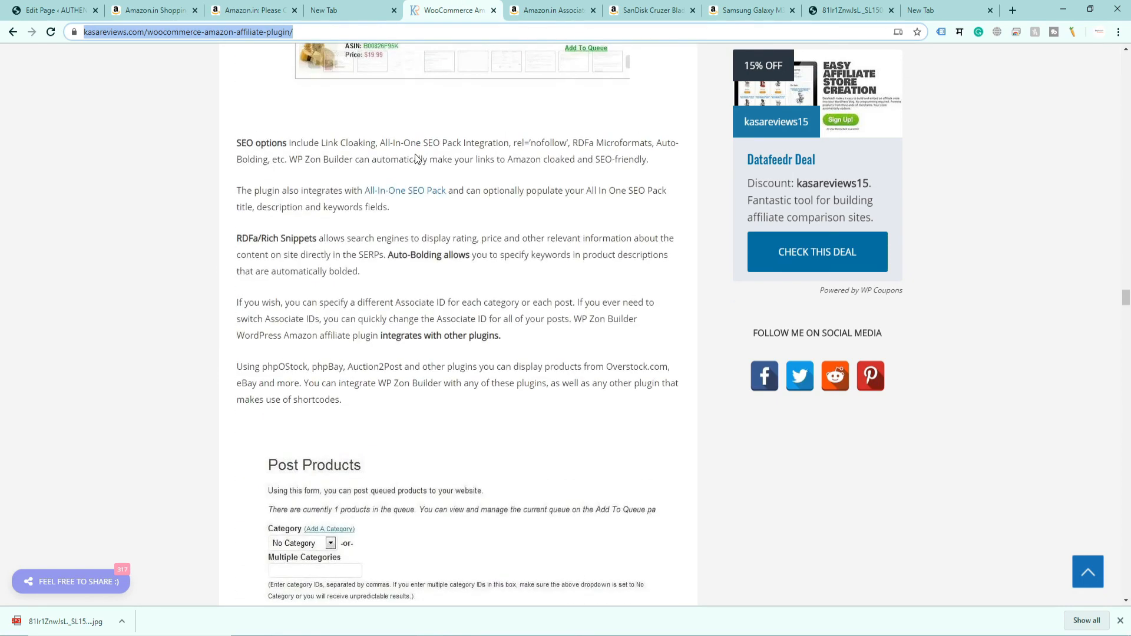
{"action": "scroll", "coordinate": [416, 158], "scroll_direction": "up", "scroll_amount": 6}
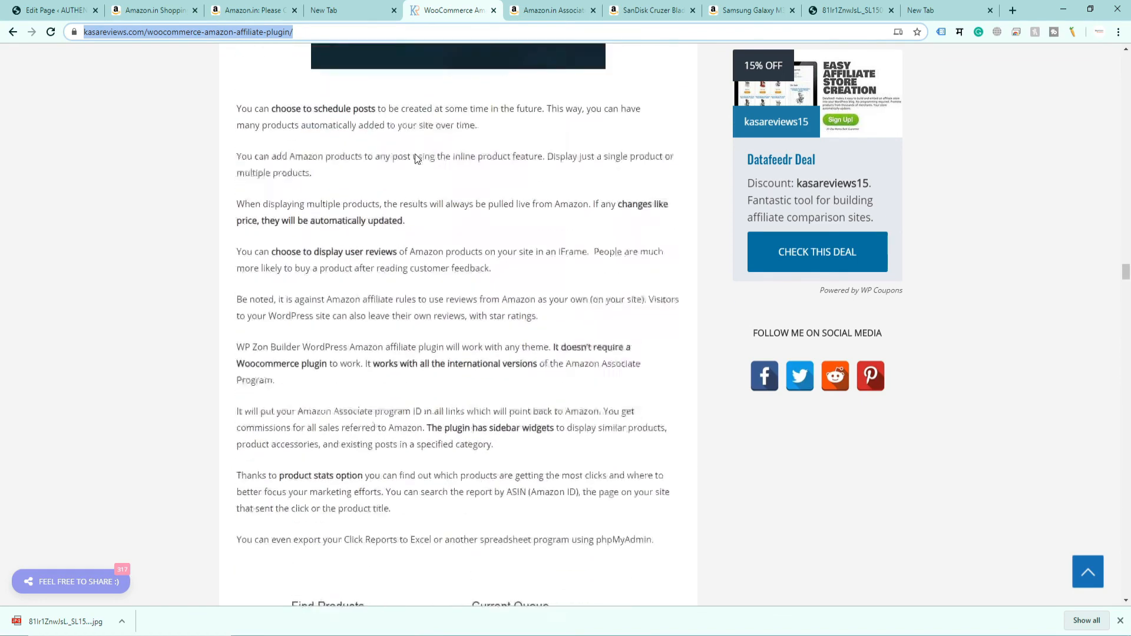
{"action": "left_click", "coordinate": [59, 11]}
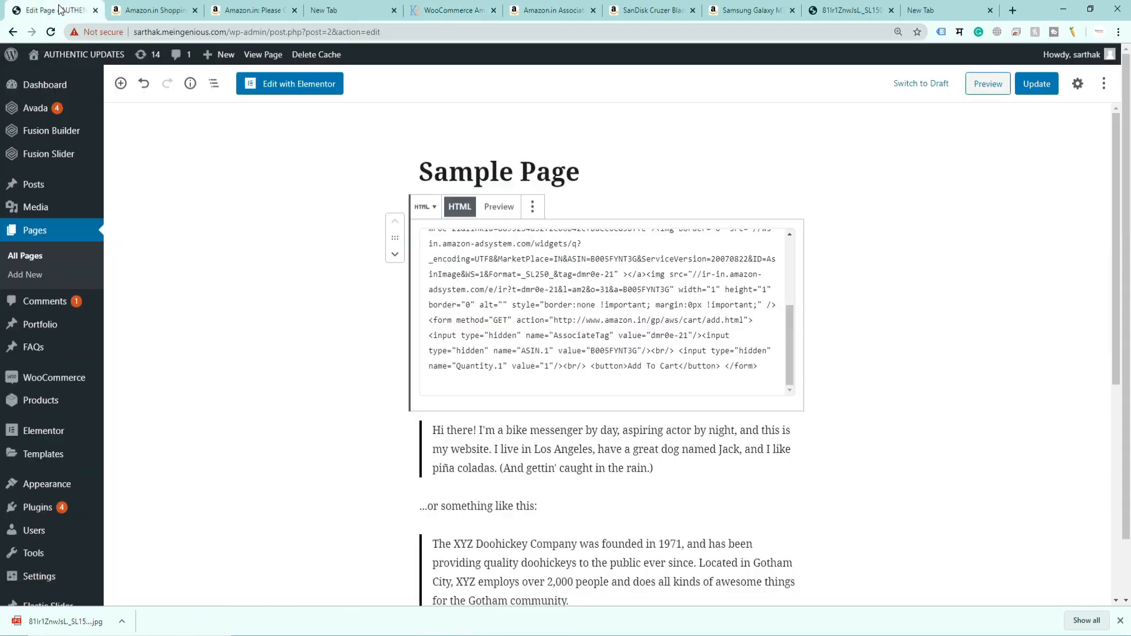
{"action": "left_click", "coordinate": [447, 14]}
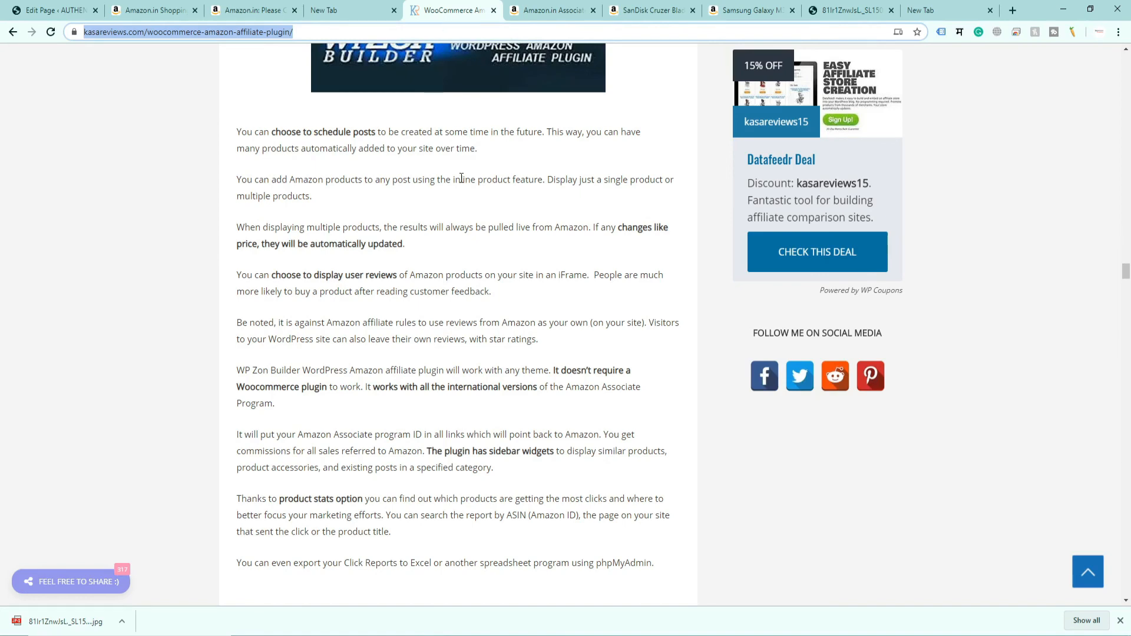
{"action": "scroll", "coordinate": [461, 177], "scroll_direction": "up", "scroll_amount": 5}
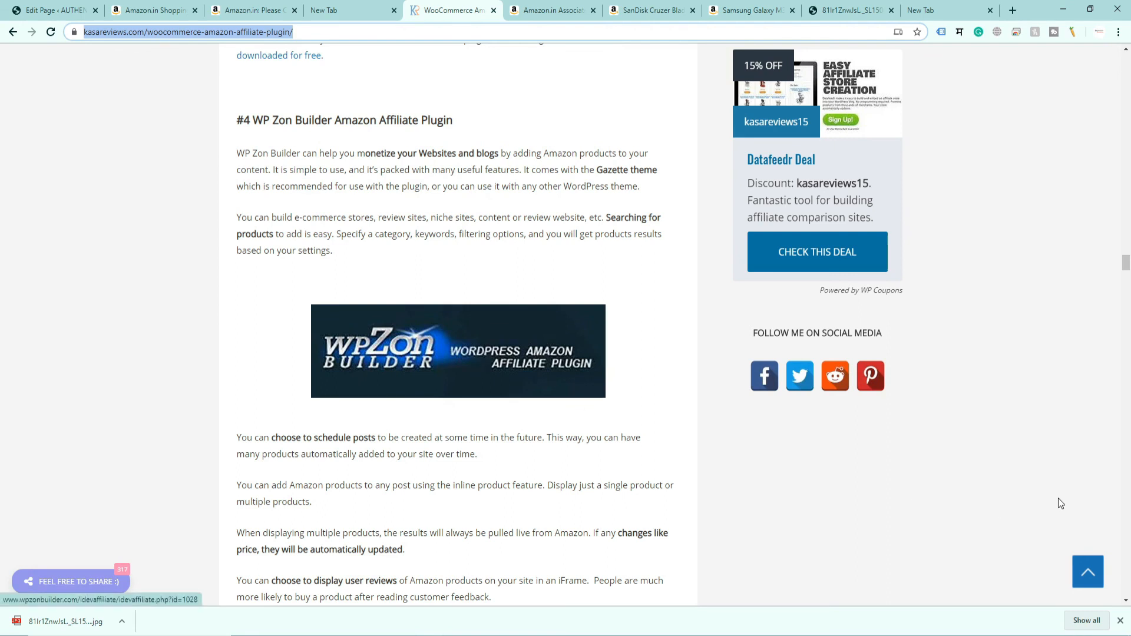
- Close the downloads bar and revisit the SanDisk drive's Amazon Associates link code and its Amazon product page
{"action": "left_click", "coordinate": [1120, 621]}
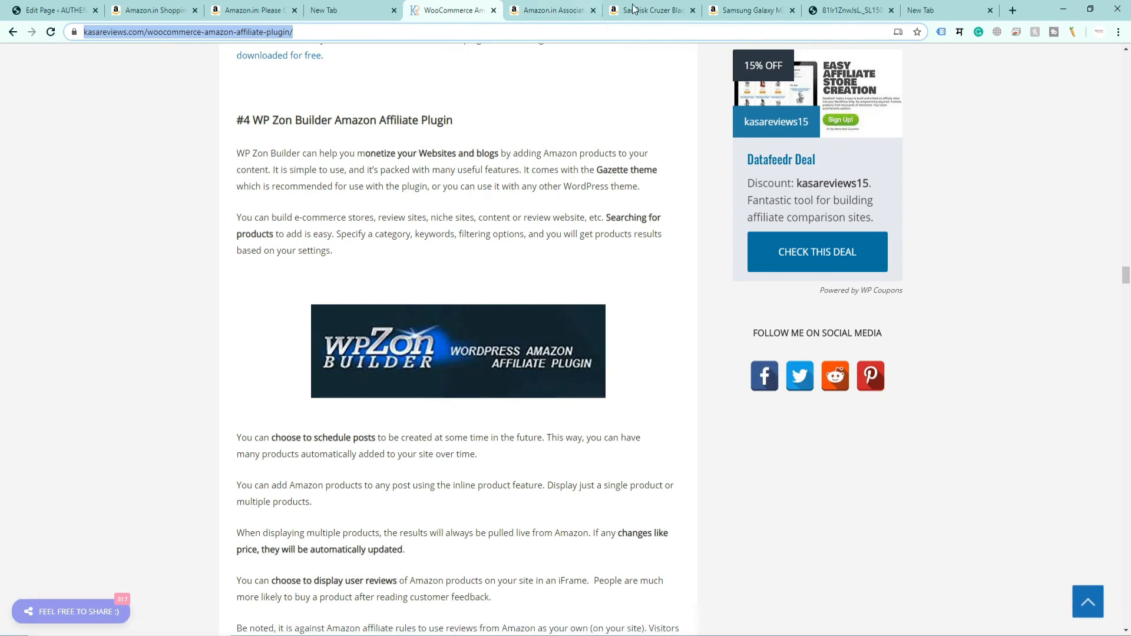
{"action": "left_click", "coordinate": [562, 14]}
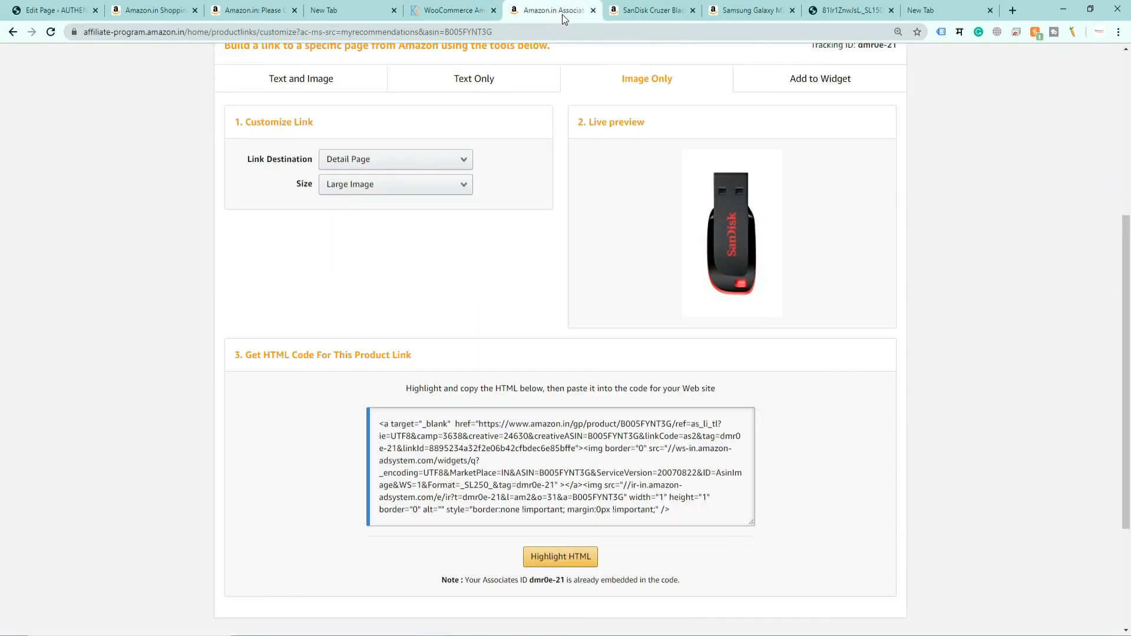
{"action": "left_click", "coordinate": [648, 11]}
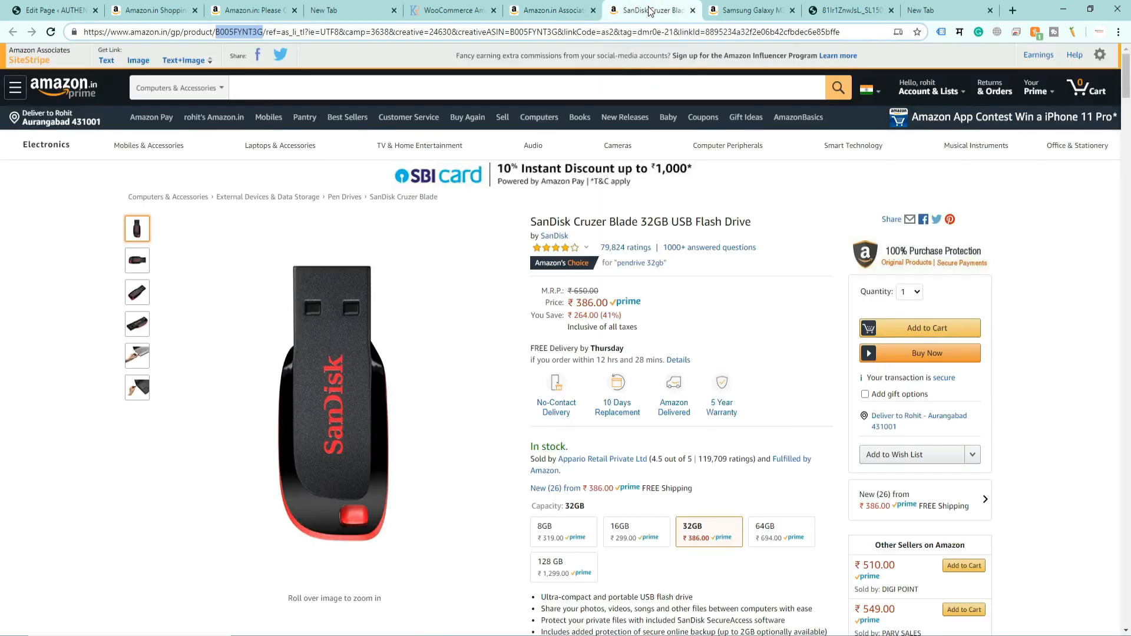